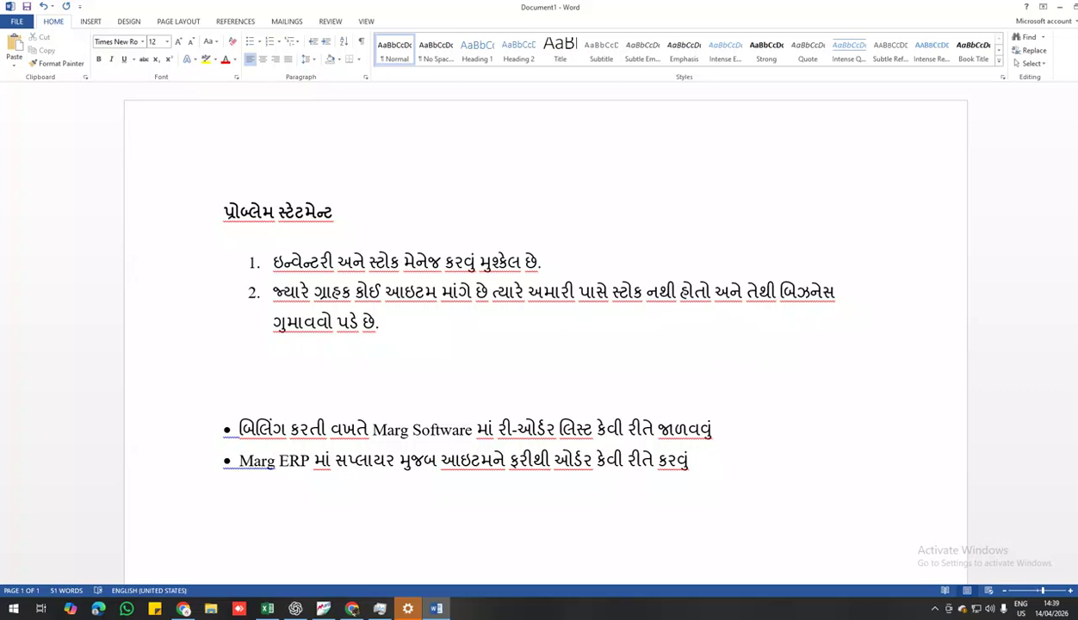
- Highlight the two bulleted topics on maintaining the re-order list during billing and re-ordering items by supplier
left_click_drag(244, 423, 703, 437)
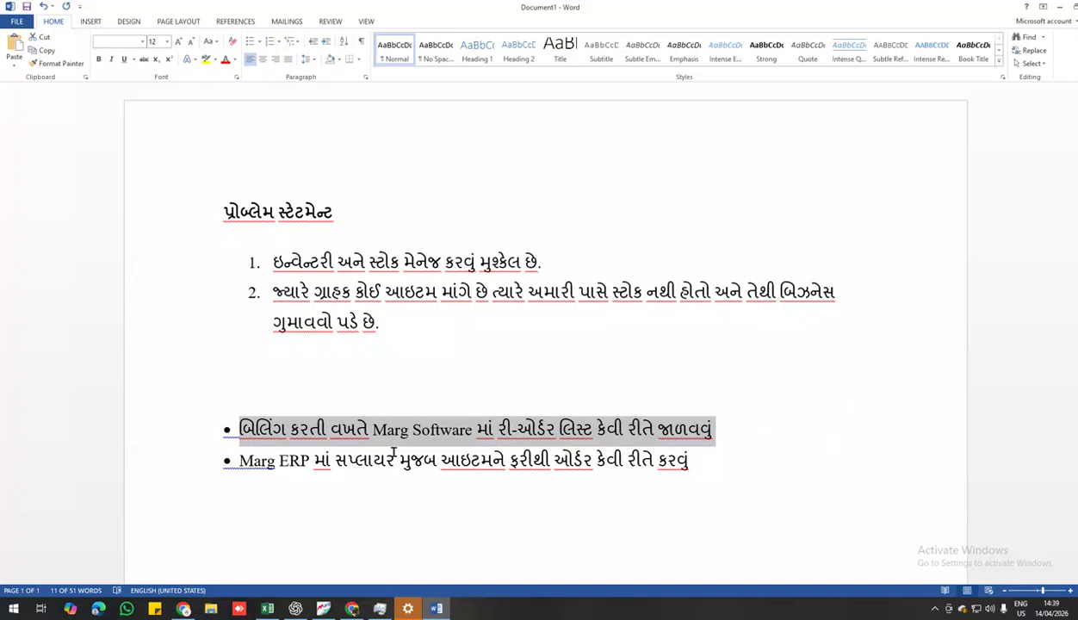
left_click_drag(242, 457, 489, 468)
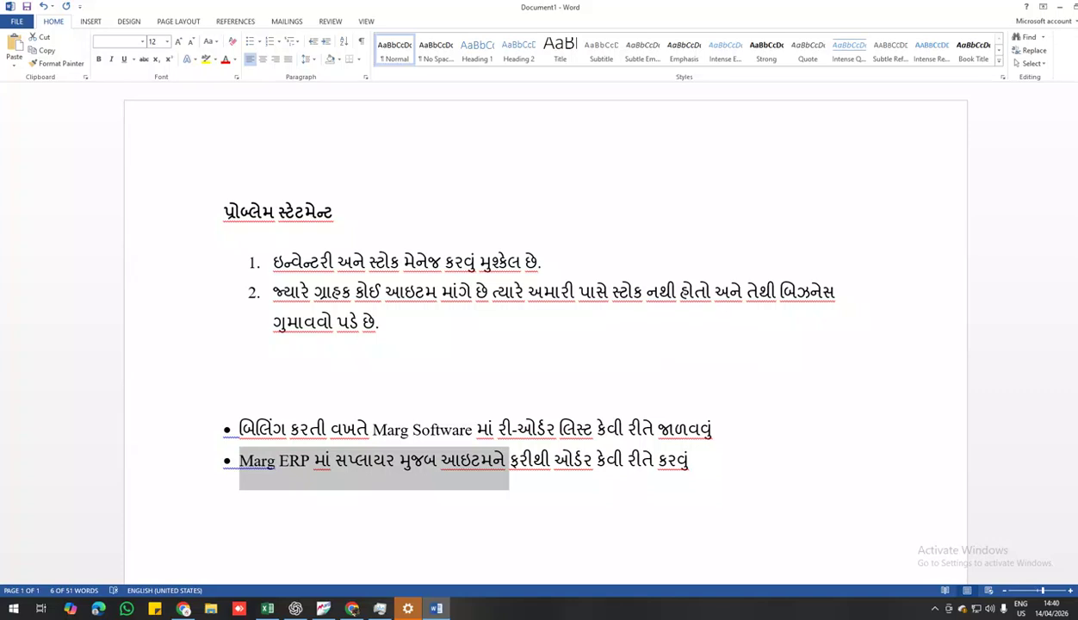
- Switch to Marg ERP and start a new sale bill dated 31/03/2026 with CASH as the party
left_click(323, 608)
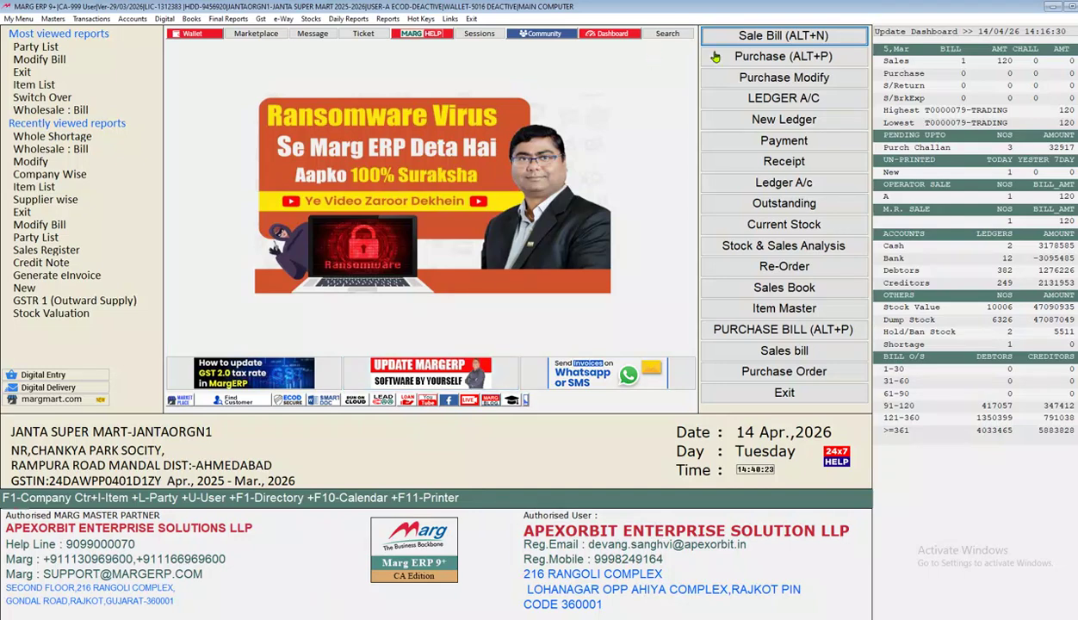
left_click(750, 43)
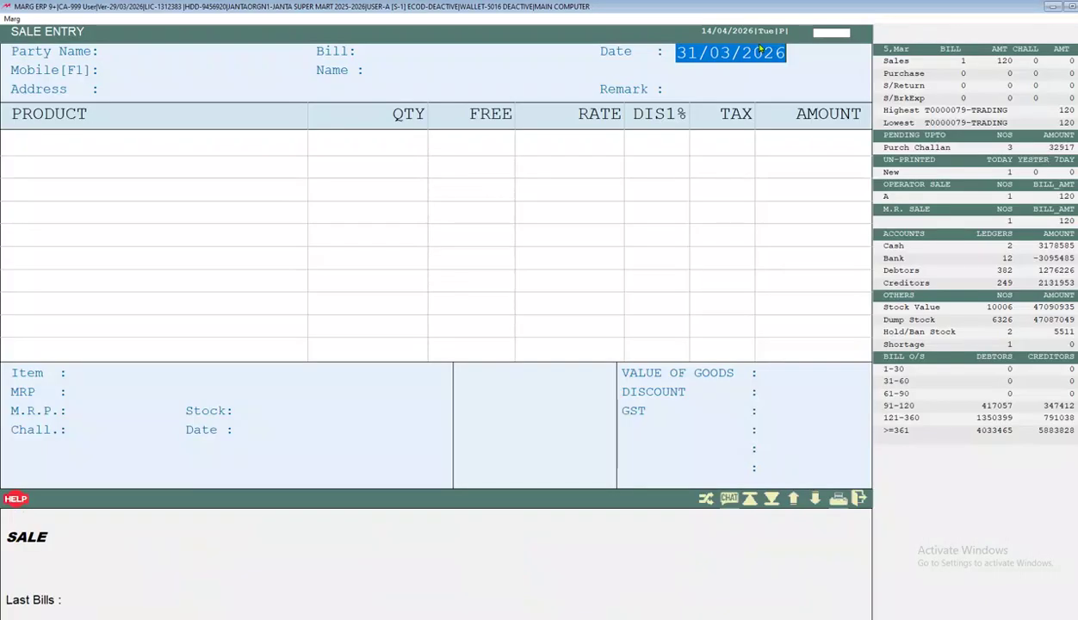
key("Return")
key("Return")
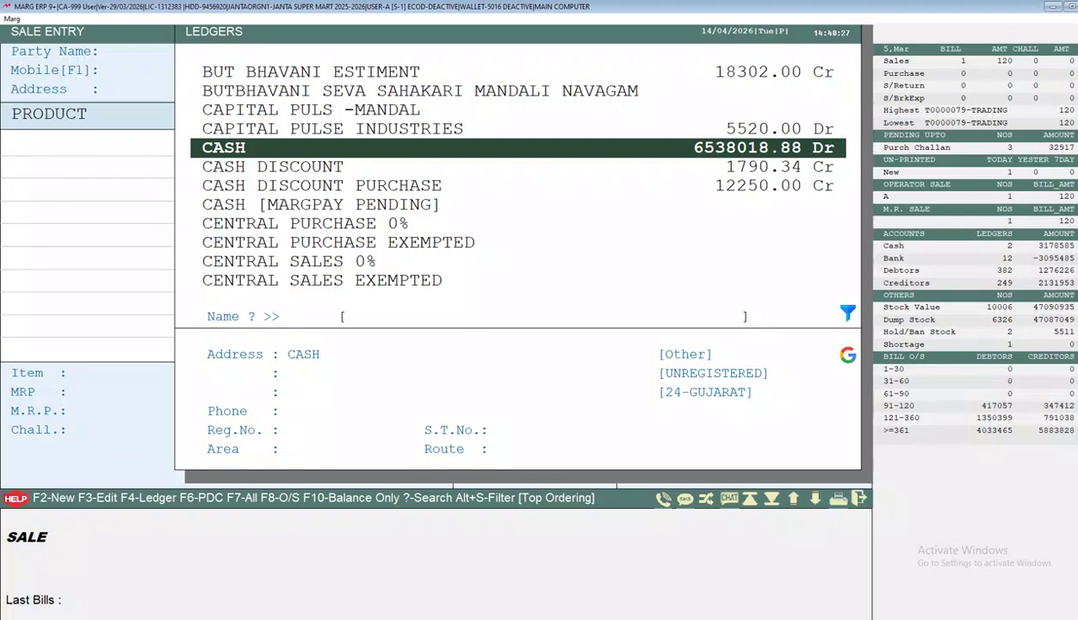
key("Return")
key("Return")
key("Return")
key("Return")
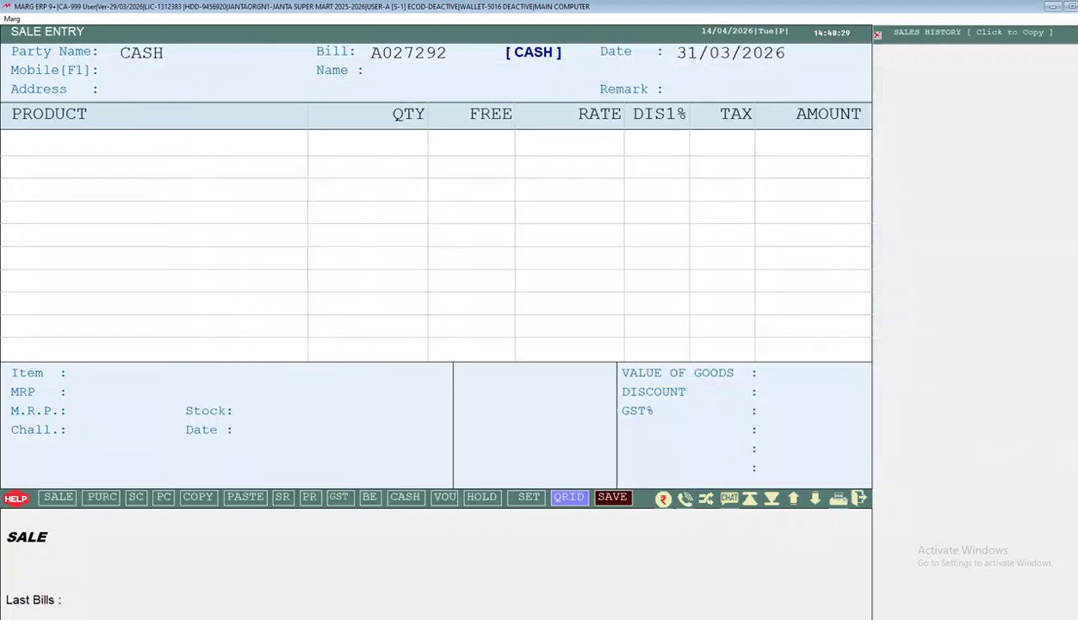
- From the bill's item list, record a shortage of 15 for 555 GOLD PERFUME 50ML PATEL
key("Return")
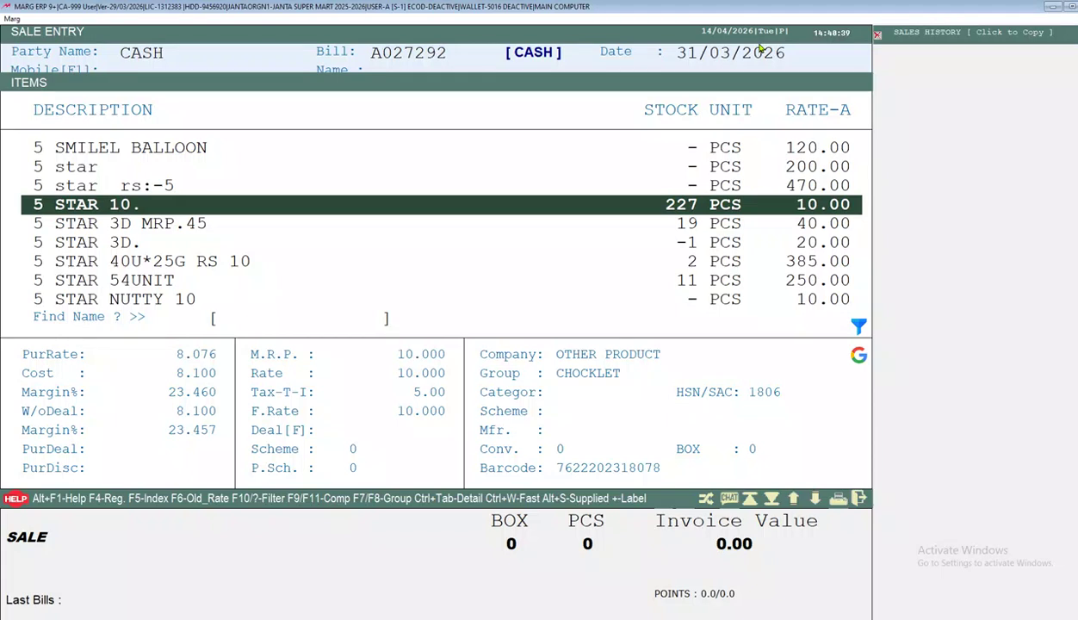
key("Down")
key("Down")
key("Down")
key("Down")
key("Down")
key("Down")
key("Down")
key("Down")
key("Down")
key("Down")
key("Down")
key("Down")
key("Down")
key("Down")
key("Down")
key("Up")
key("Down")
key("Down")
key("Down")
key("Down")
key("Down")
key("Up")
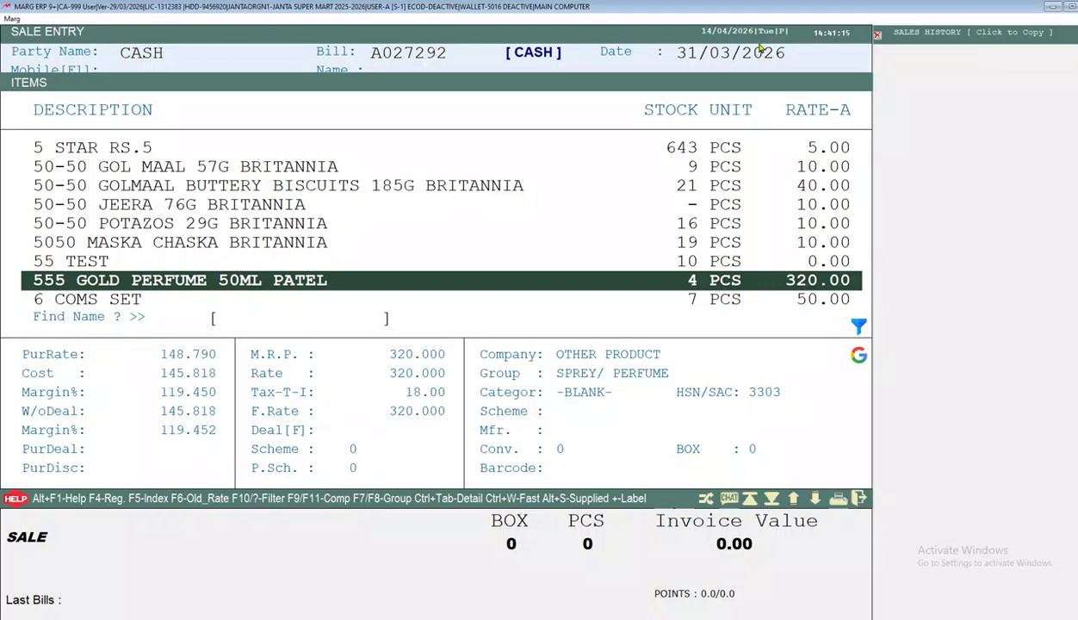
key("ctrl+s")
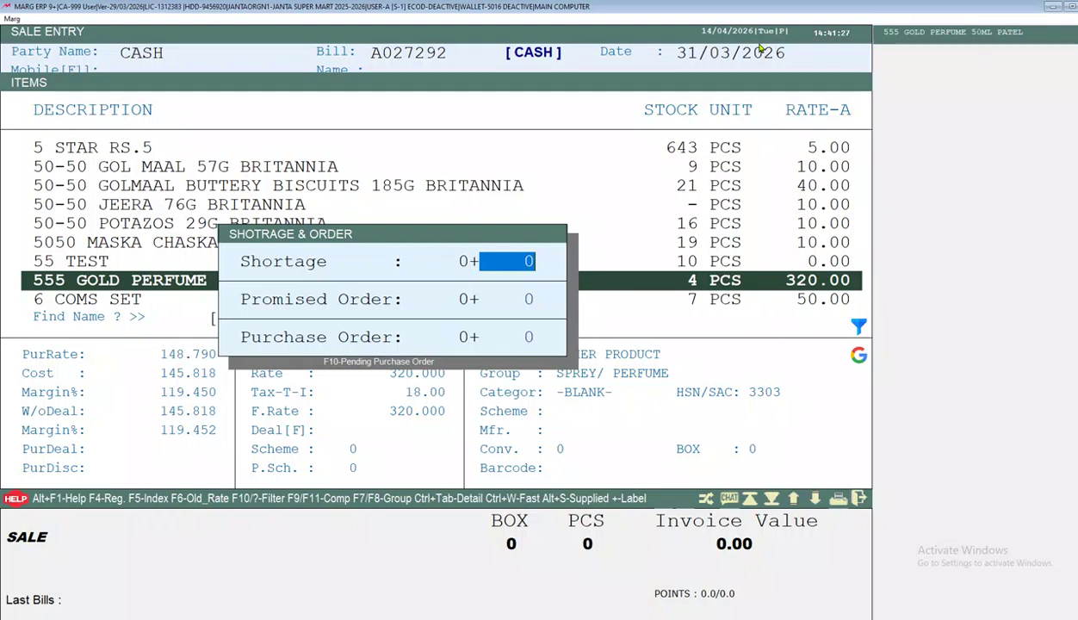
type("15")
key("Return")
key("Return")
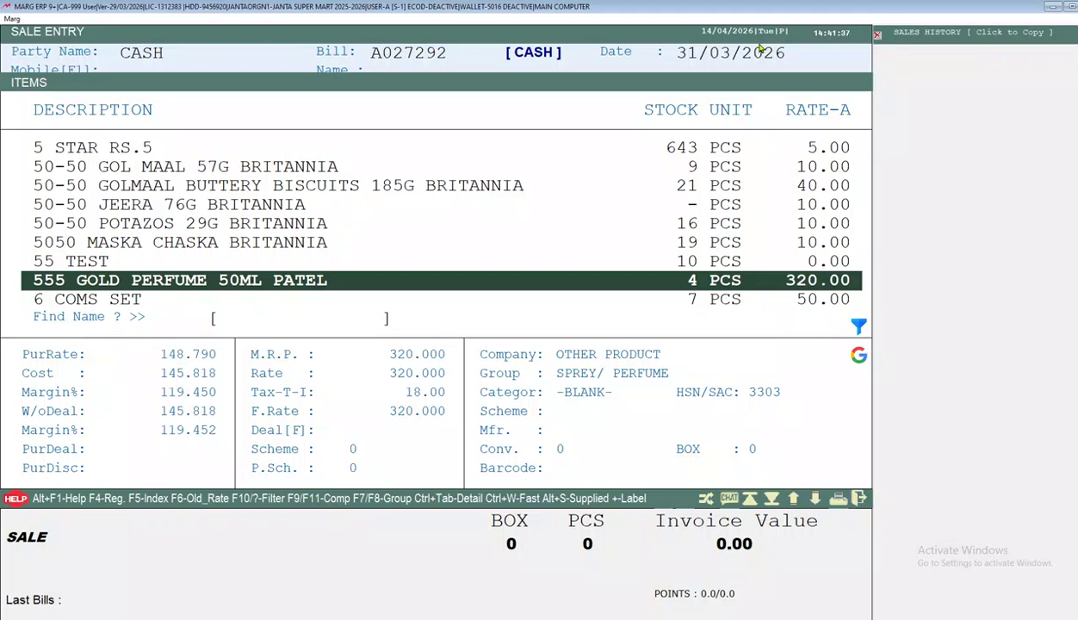
- Record a shortage of 20 for AABAD GULAB JAMUN 1KG from the same item list
key("Down")
key("Down")
key("Down")
key("Down")
key("Down")
key("Down")
key("Down")
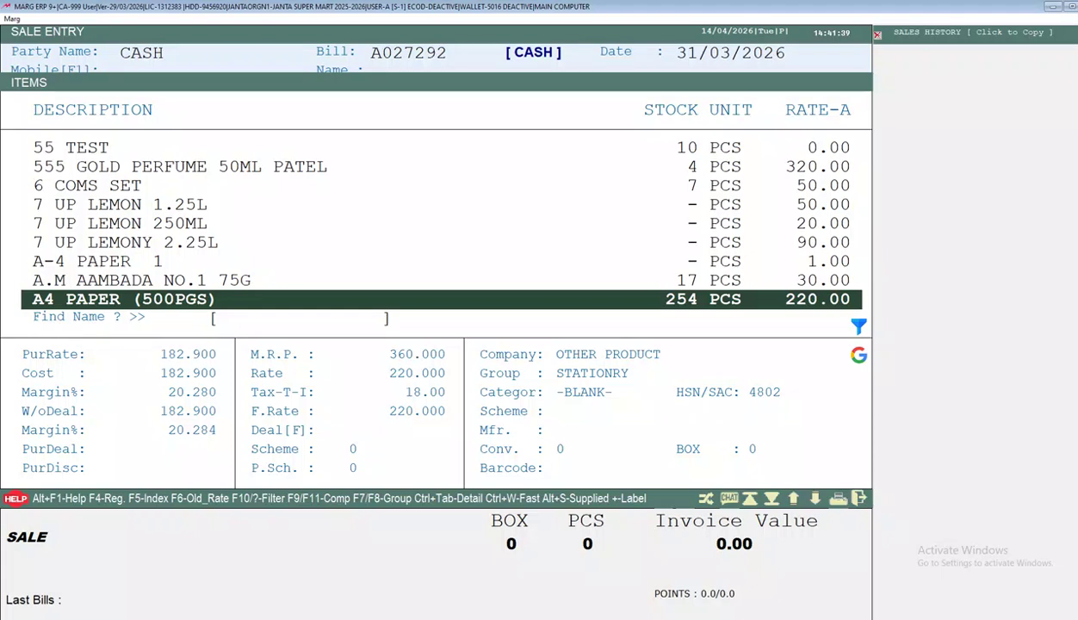
key("Down")
key("Down")
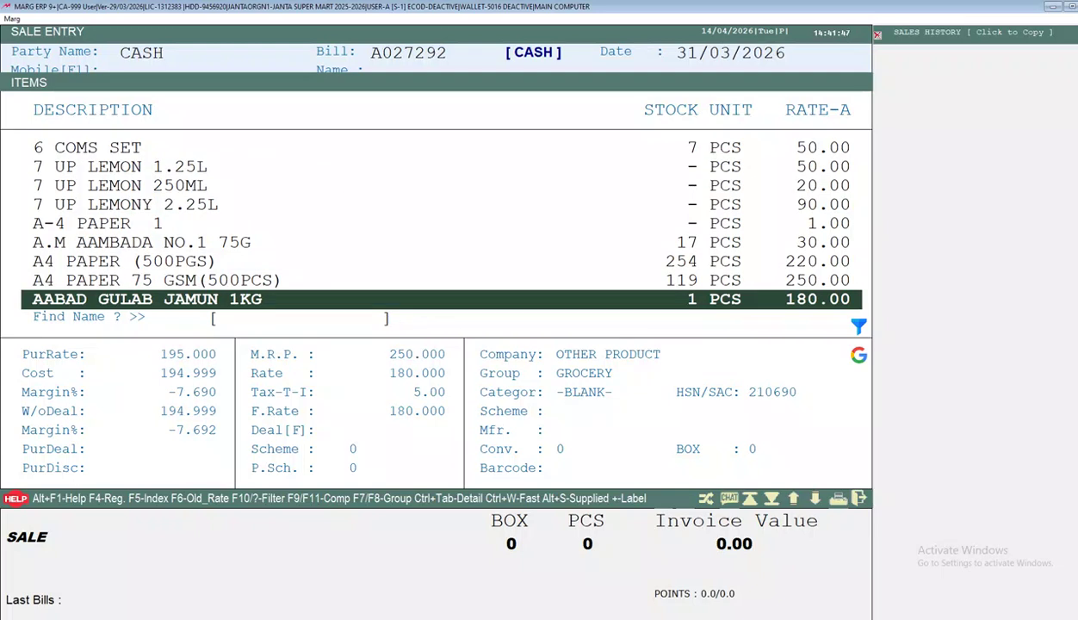
key("ctrl+s")
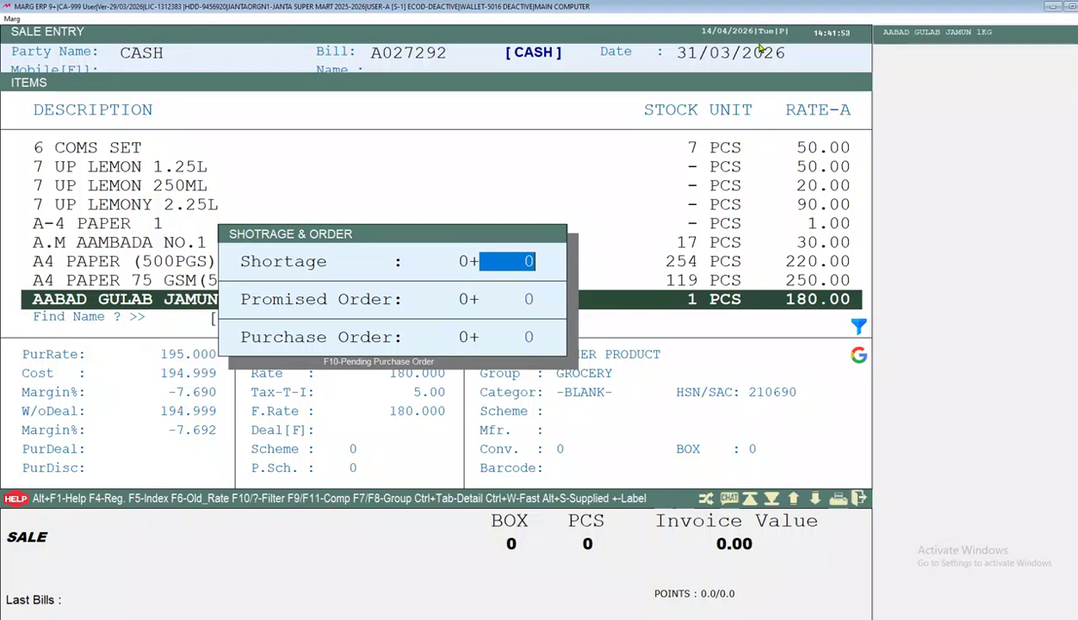
type("20")
key("Return")
key("Return")
key("Return")
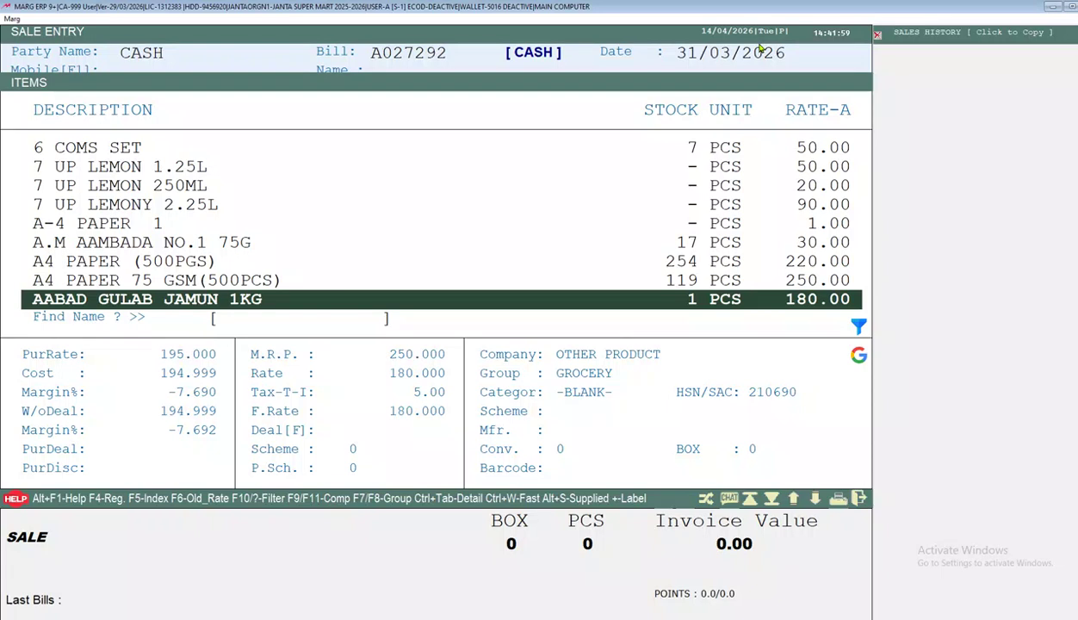
- Add one AABAD GULAB JAMUN 1KG to the bill and save it with Send Message set to Yes
key("Return")
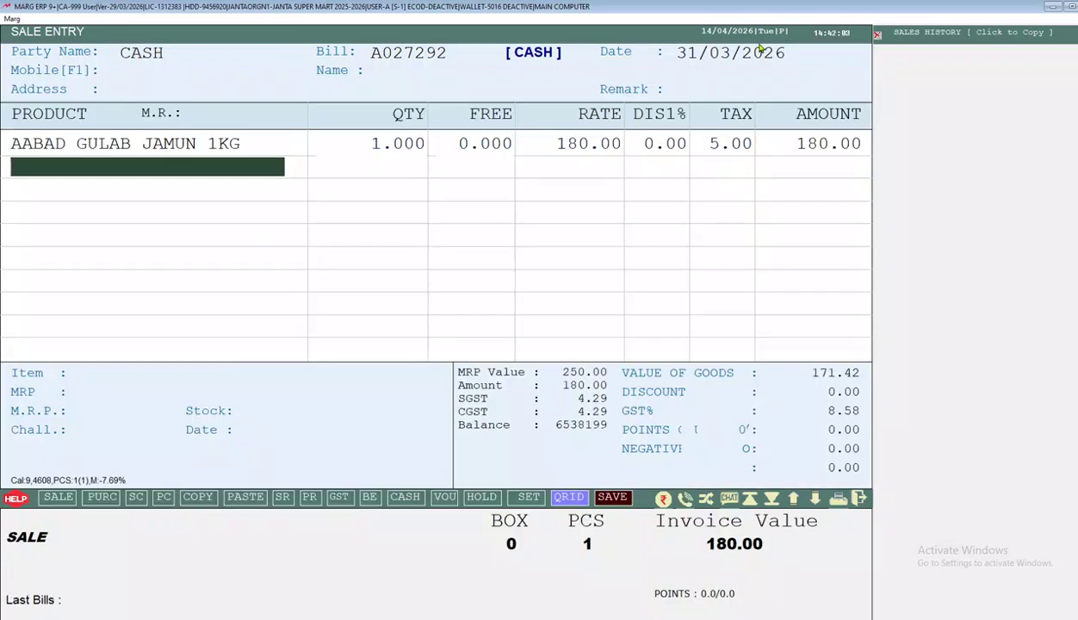
key("Escape")
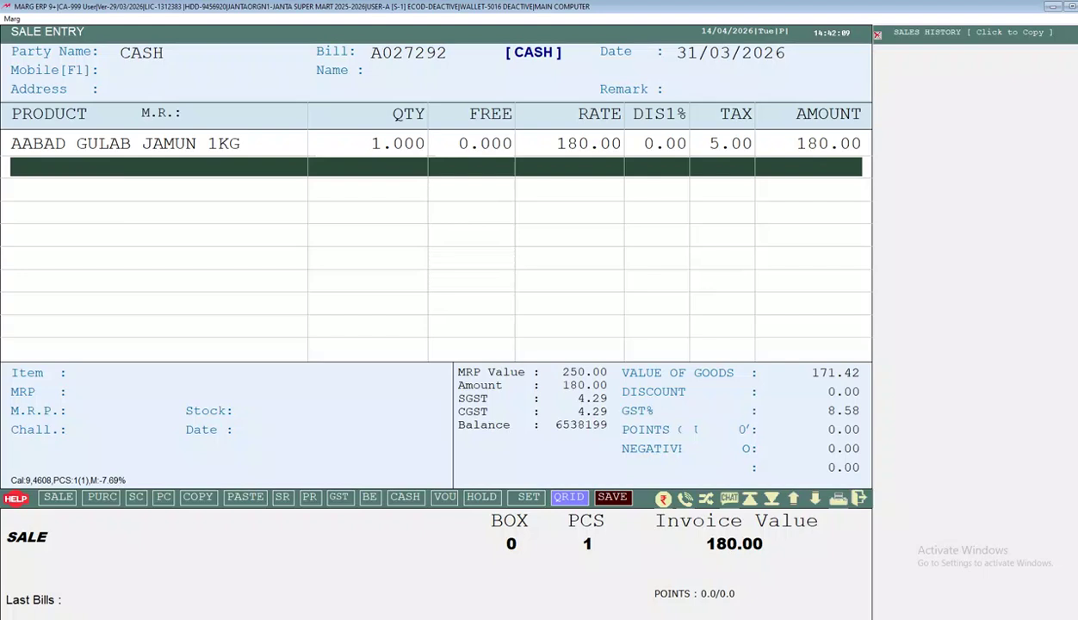
key("Escape")
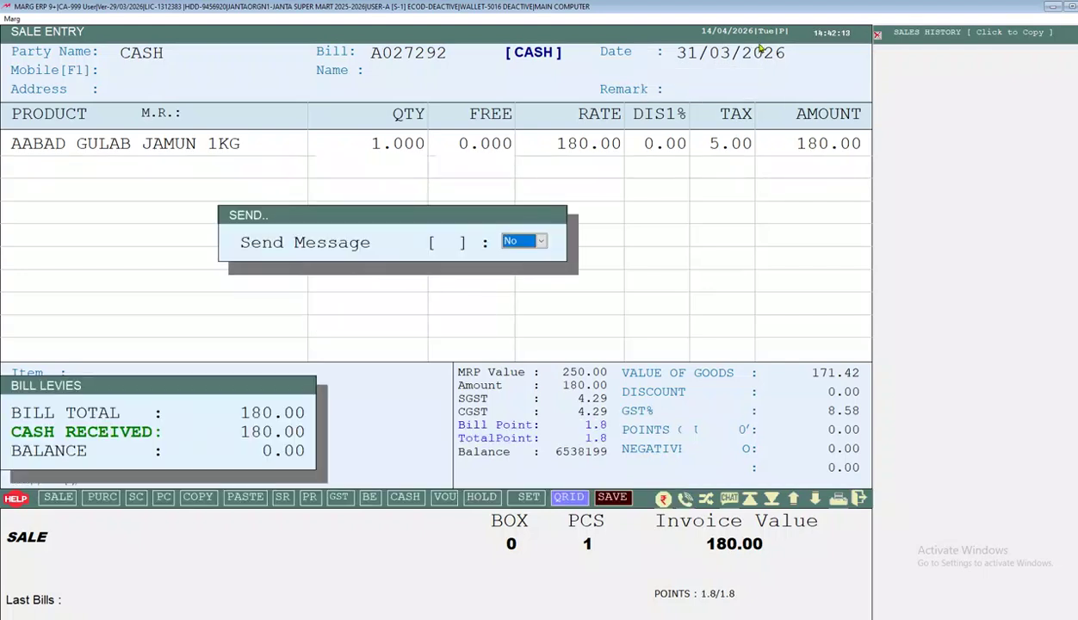
left_click(528, 242)
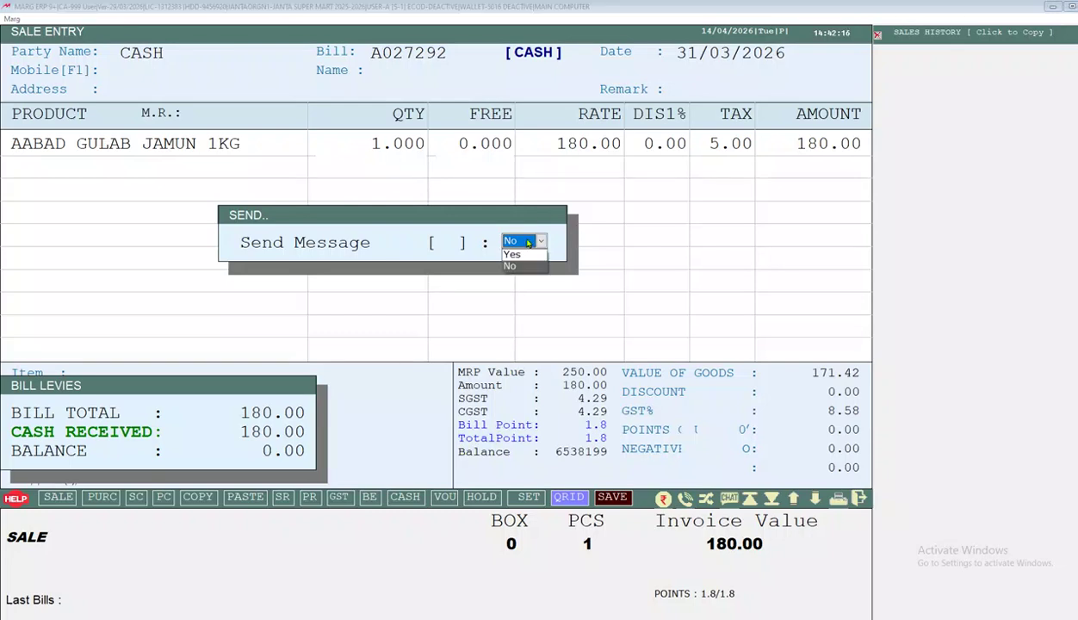
left_click(514, 255)
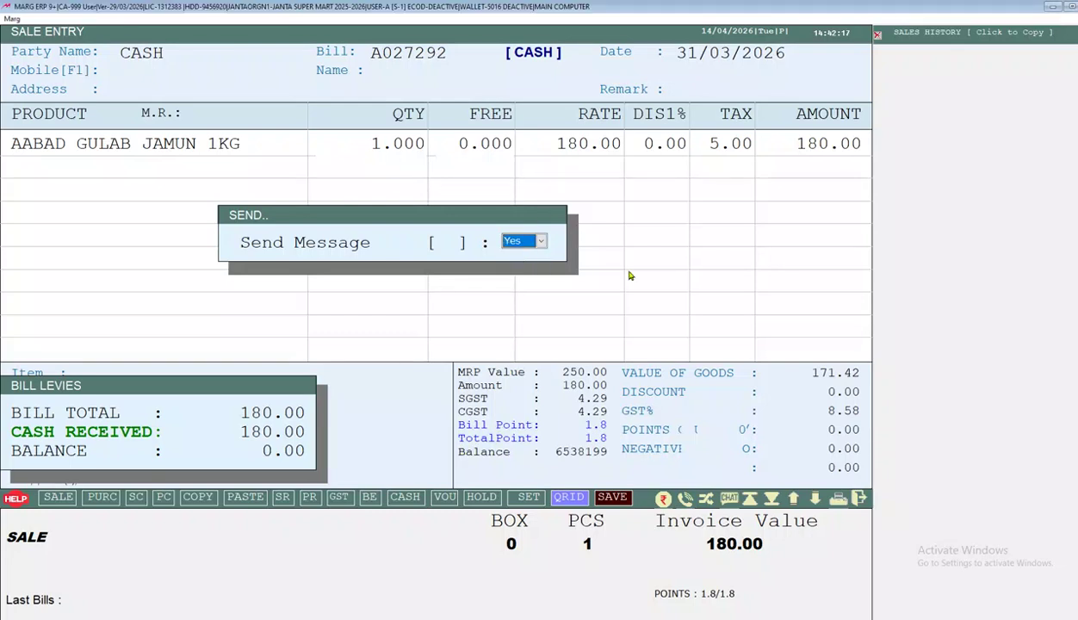
key("Return")
key("Escape")
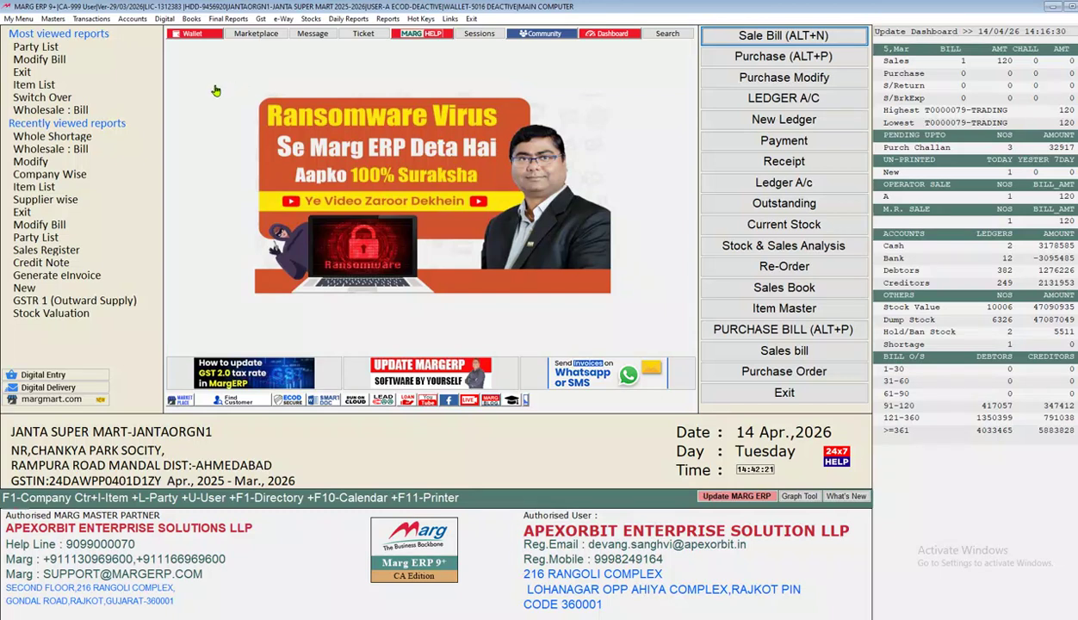
- Examine the shortage and current stock of both items in the Whole Shortage report, and close the report
left_click(54, 19)
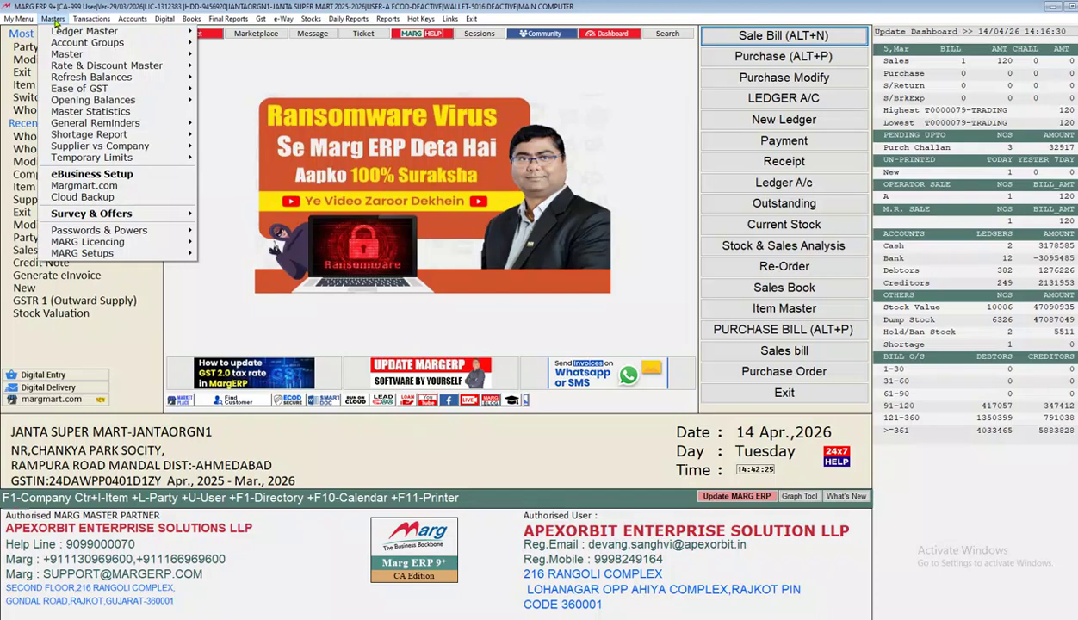
mouse_move(66, 69)
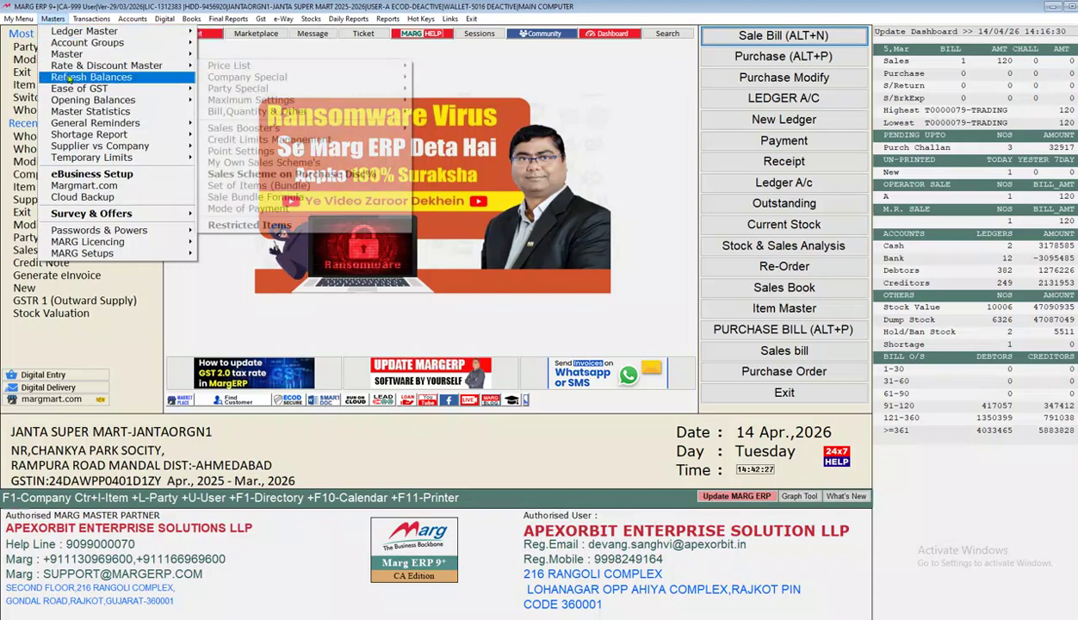
mouse_move(87, 135)
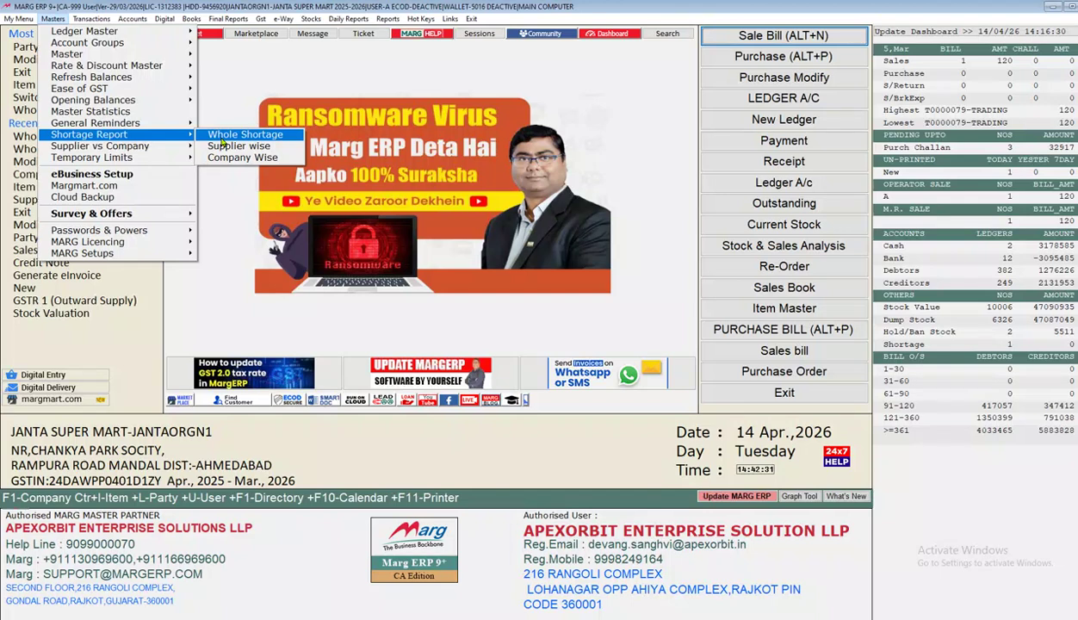
left_click(221, 139)
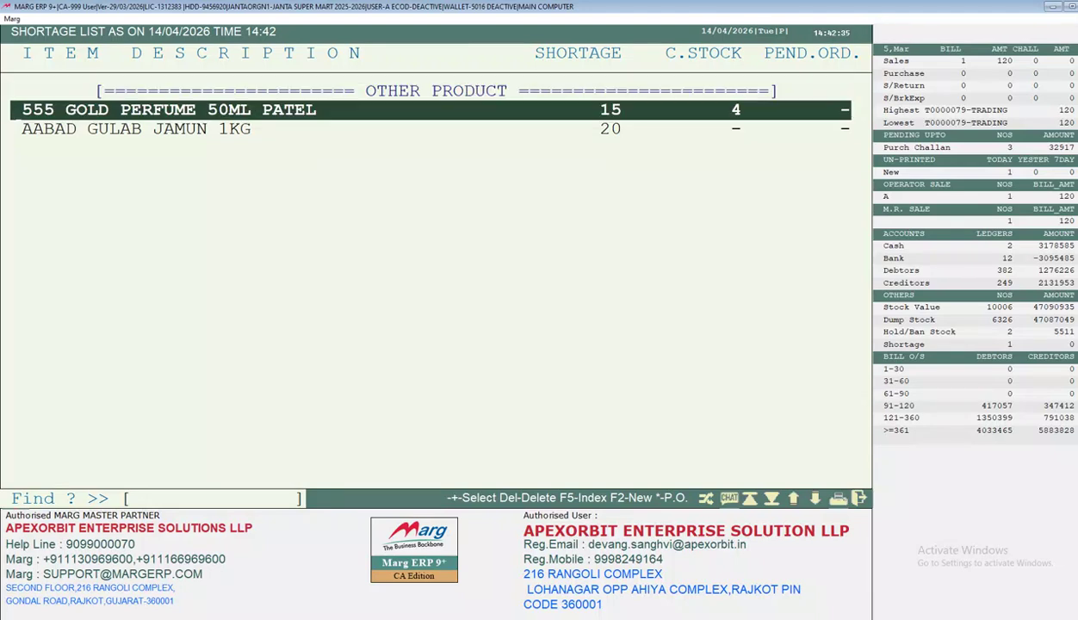
left_click(136, 128)
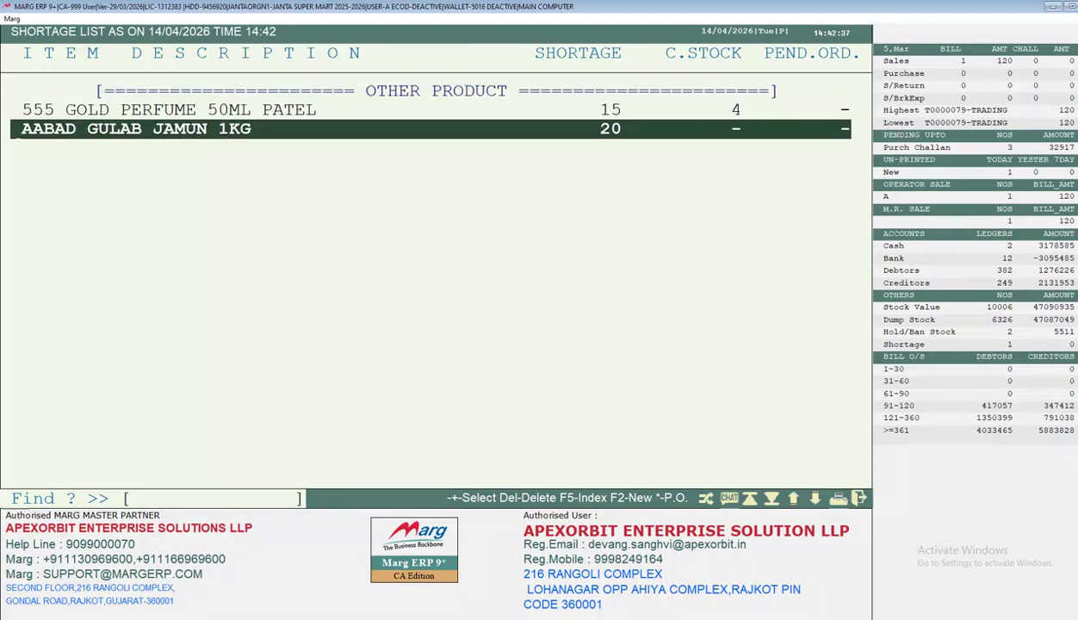
key("Up")
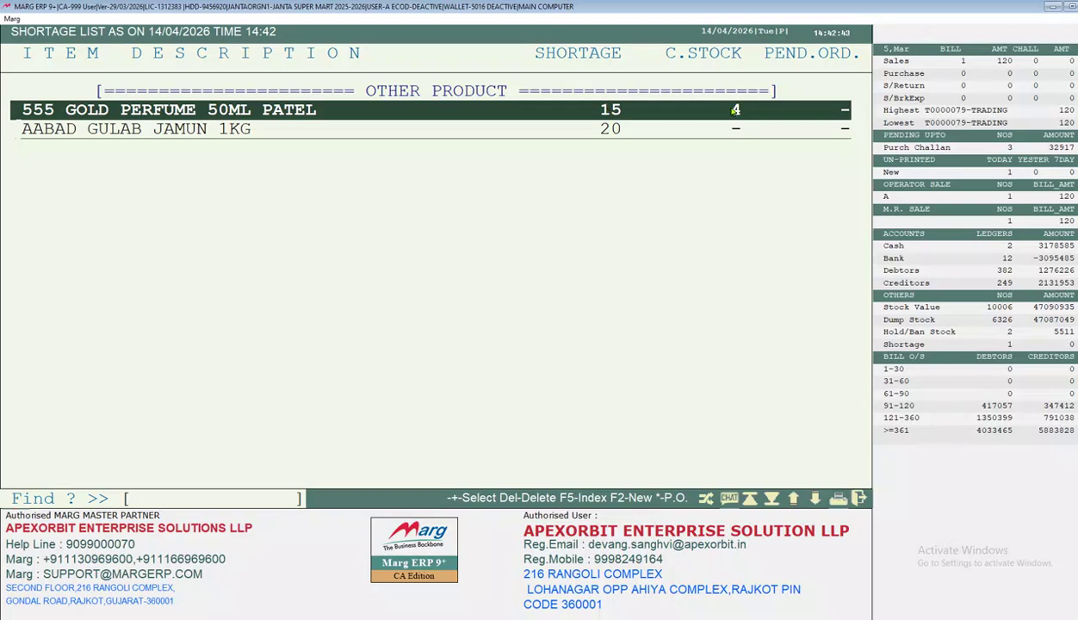
left_click(614, 129)
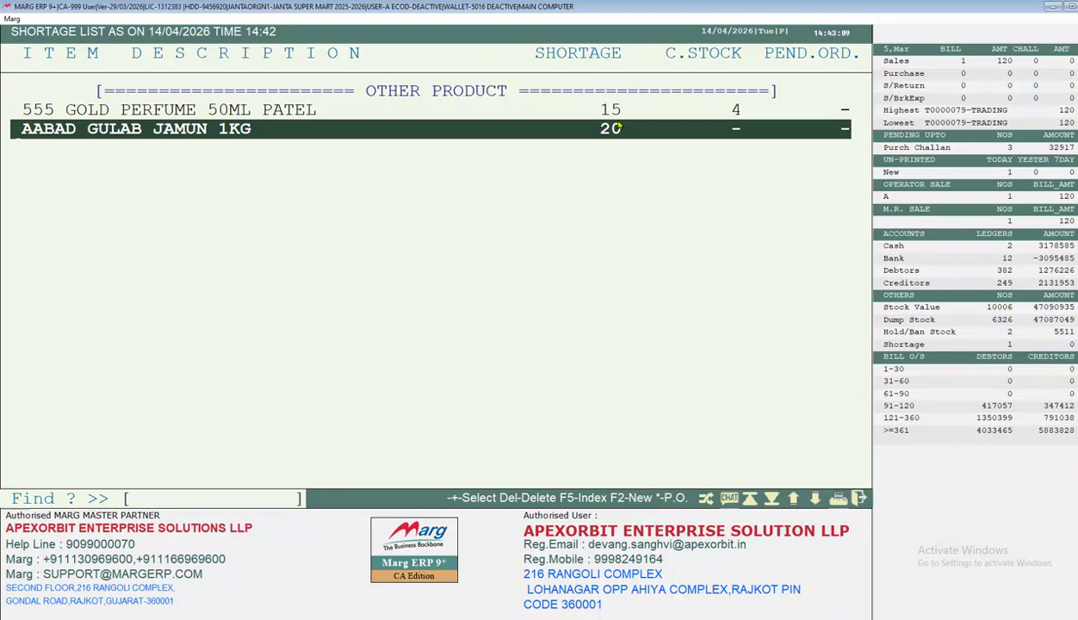
key("Escape")
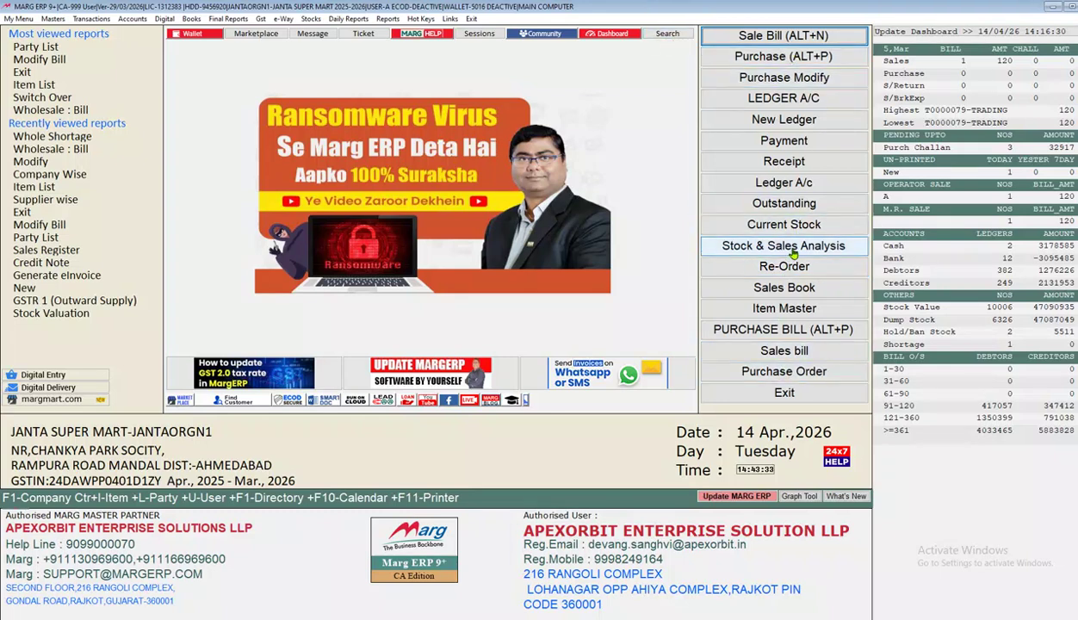
- Search the program's functions for RE-ORDER, open Re-order Management and return to the home screen
left_click(667, 33)
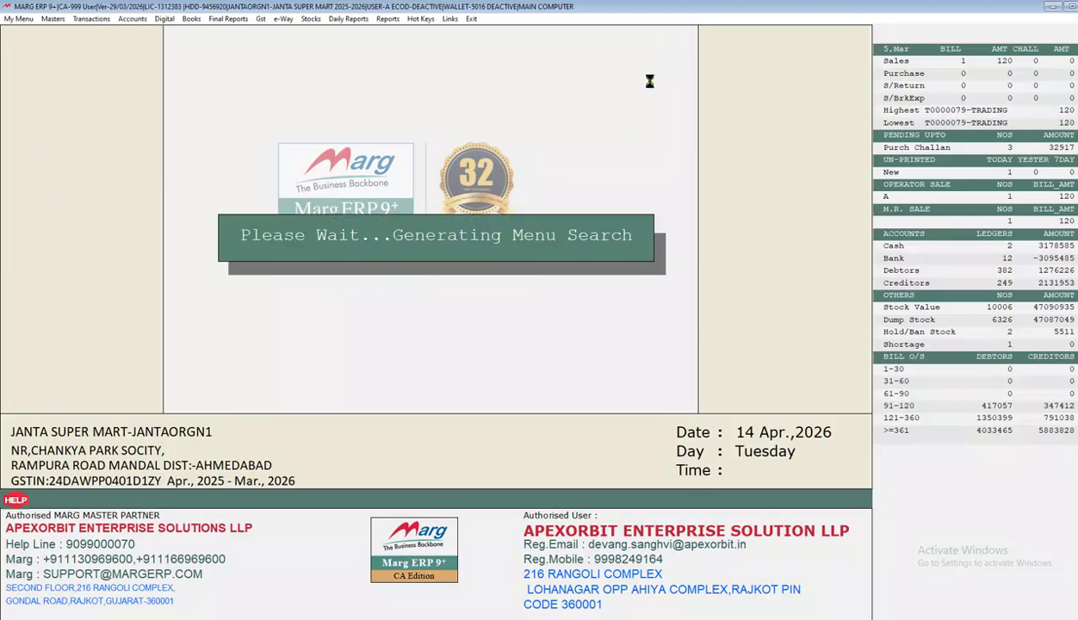
type("RE-ORDER")
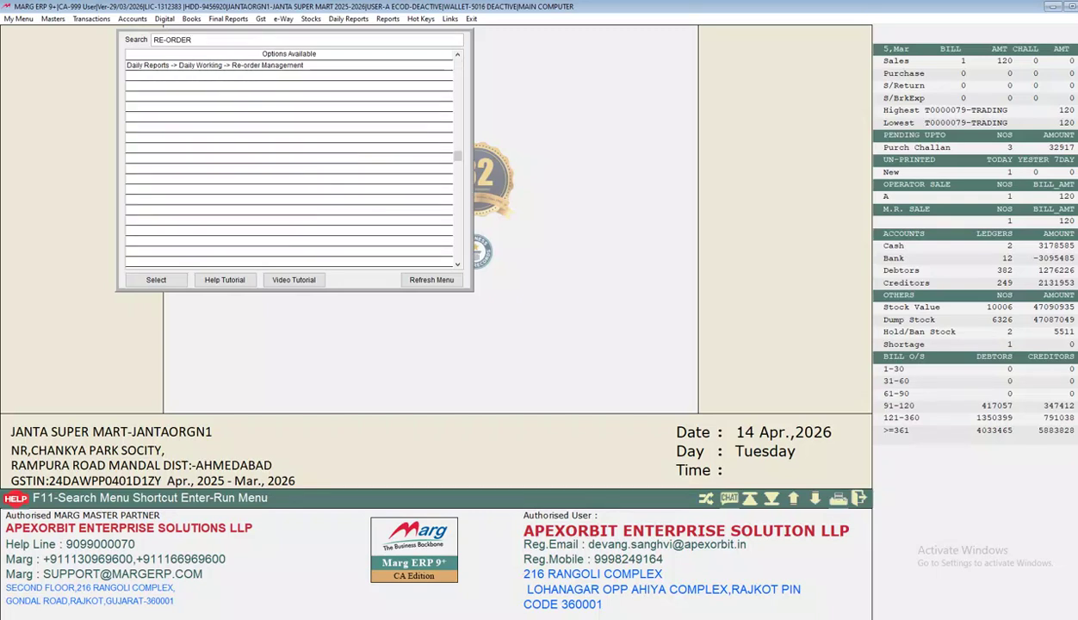
key("Down")
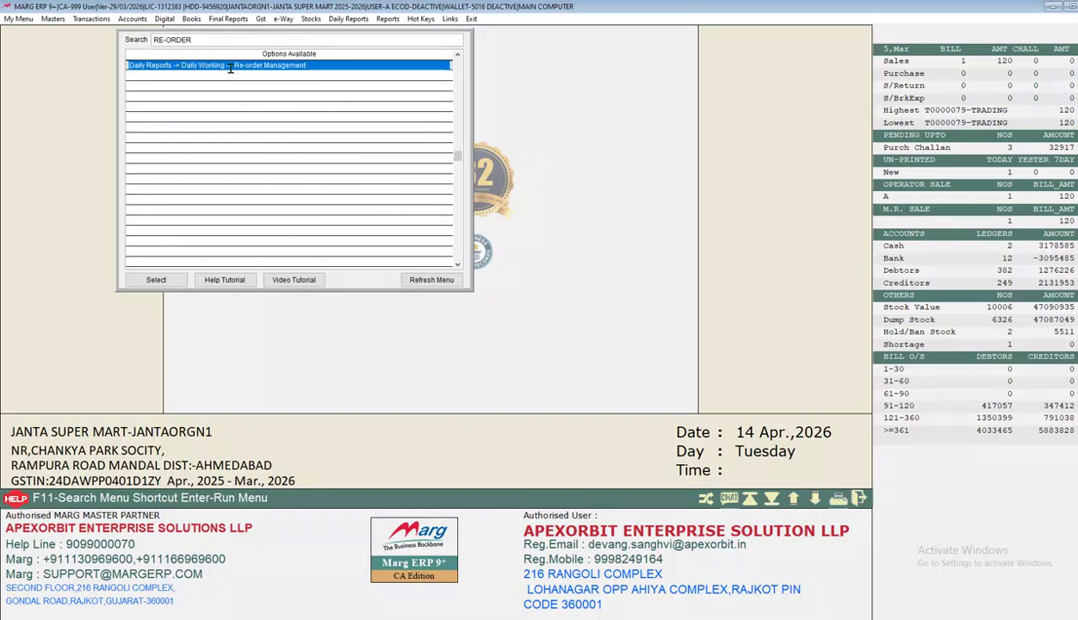
left_click_drag(302, 65, 129, 62)
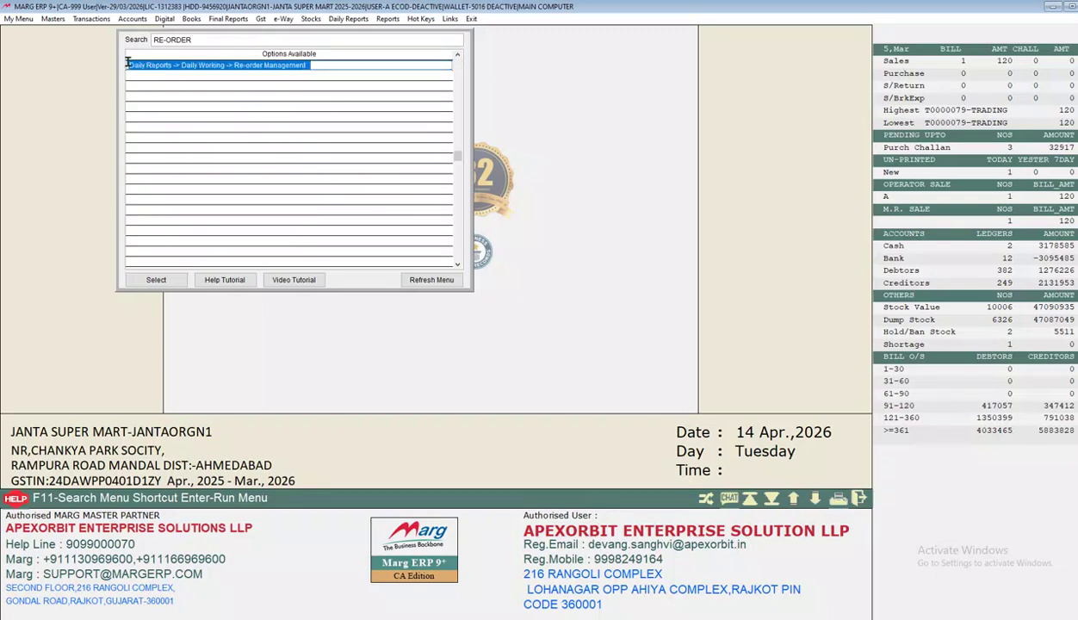
key("Return")
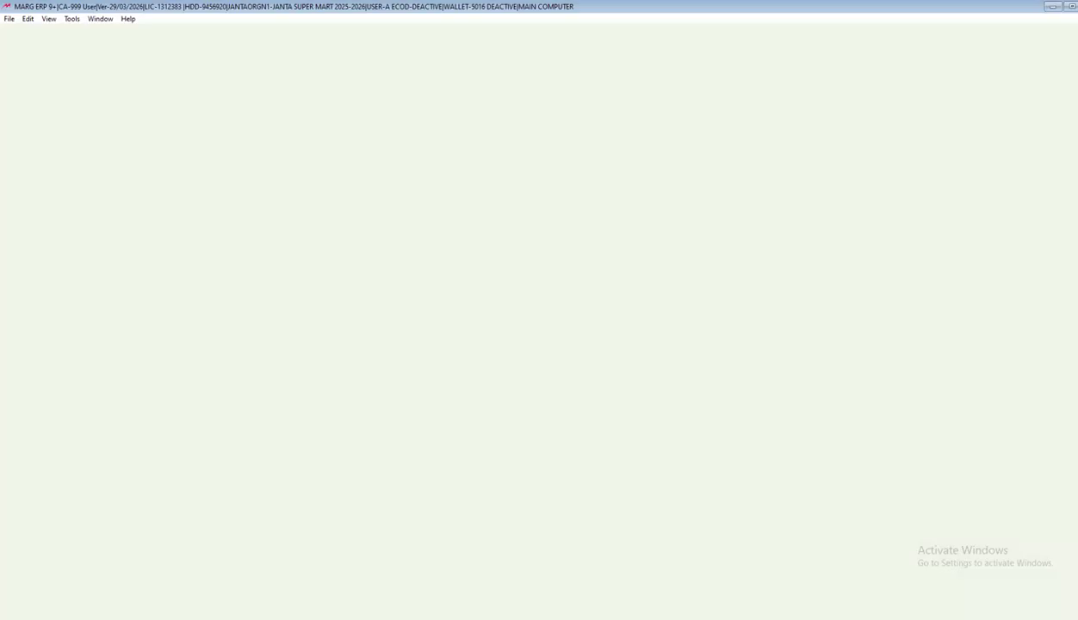
key("Escape")
key("Escape")
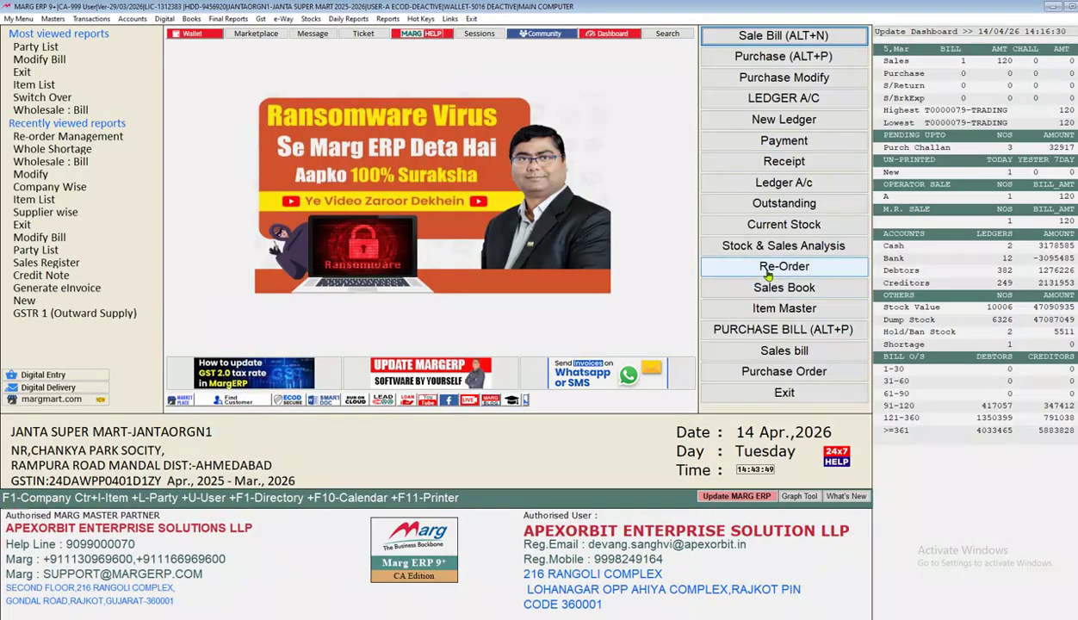
- Start a Re-Order with Select Supplier set to Manual, Selected COMPANY set to No, and F Shortage Bases as the reorder basis
left_click(768, 269)
key("Escape")
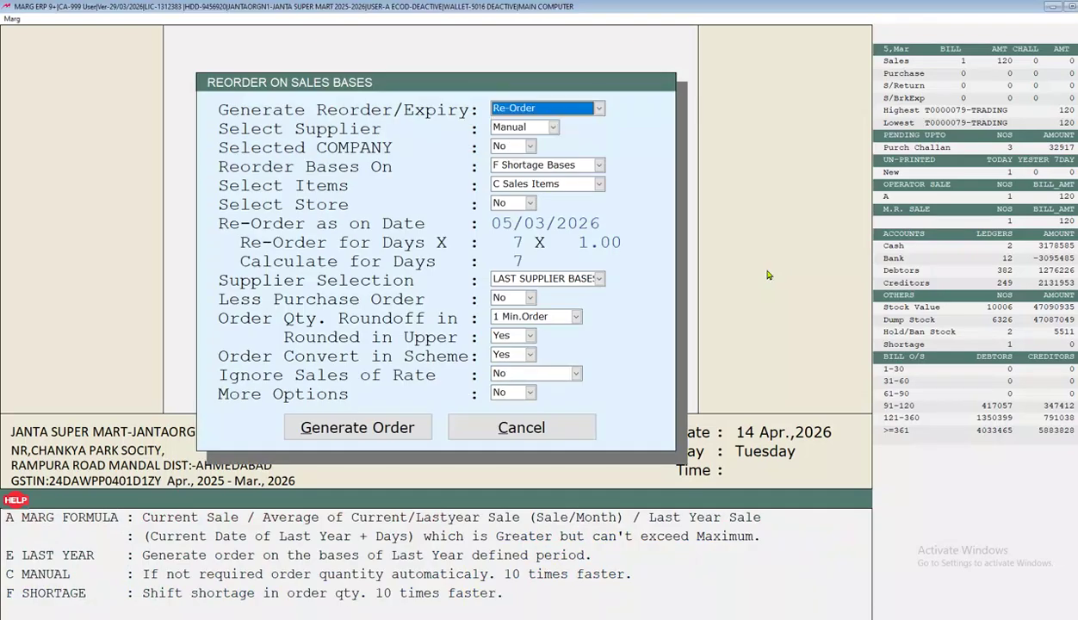
key("Return")
key("Return")
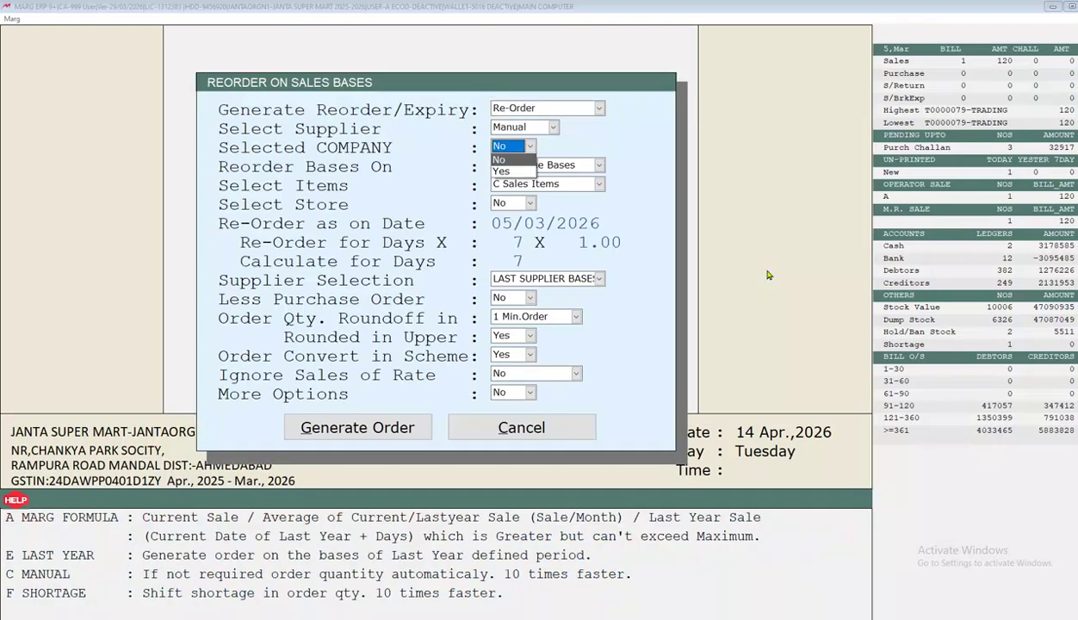
key("Return")
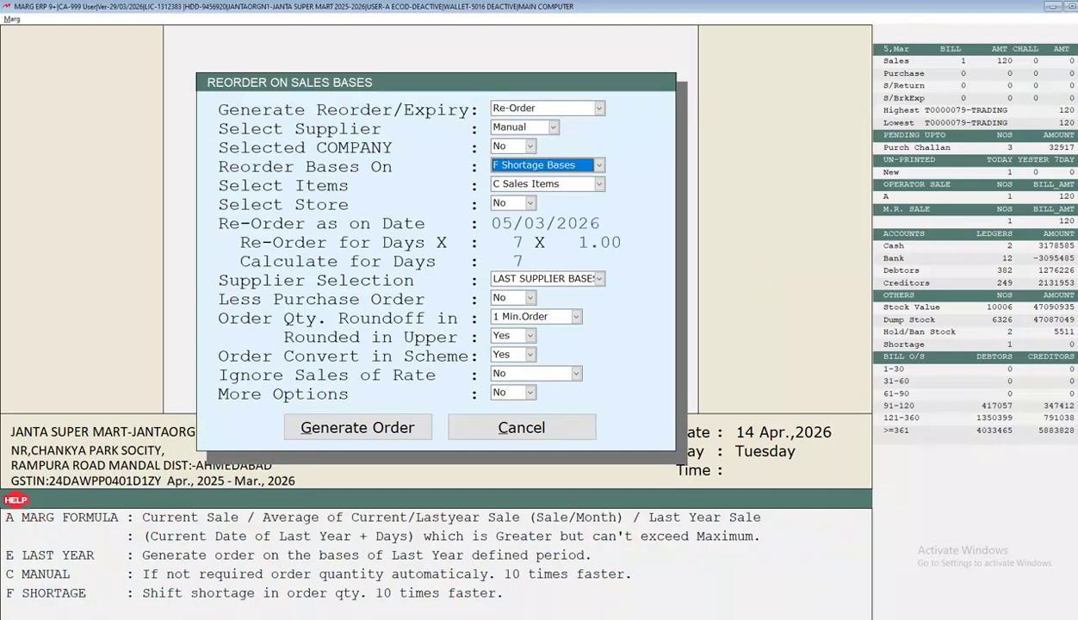
key("Return")
key("Up")
key("Down")
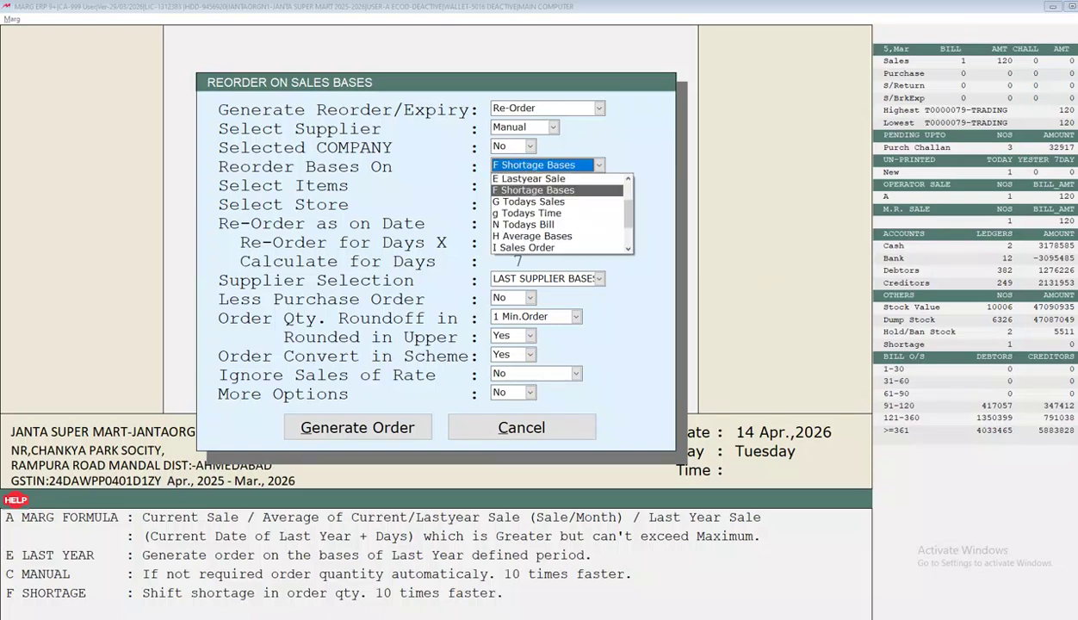
key("Return")
- Select C Sales Items, accept 05/03/2026, 7 days and the remaining default options, and generate the re-order list
key("Return")
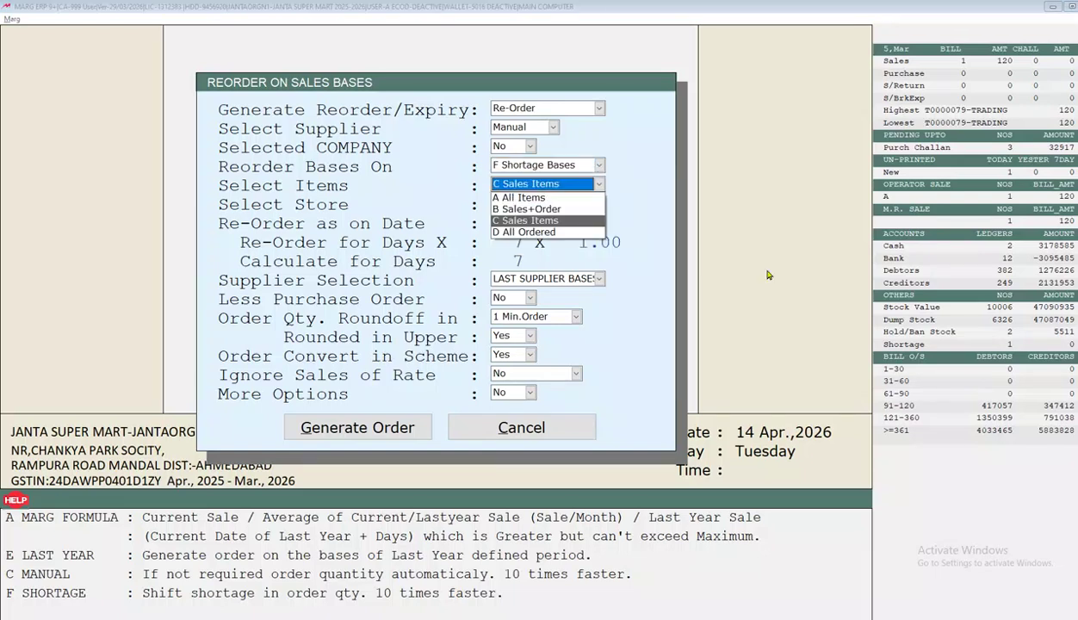
key("Return")
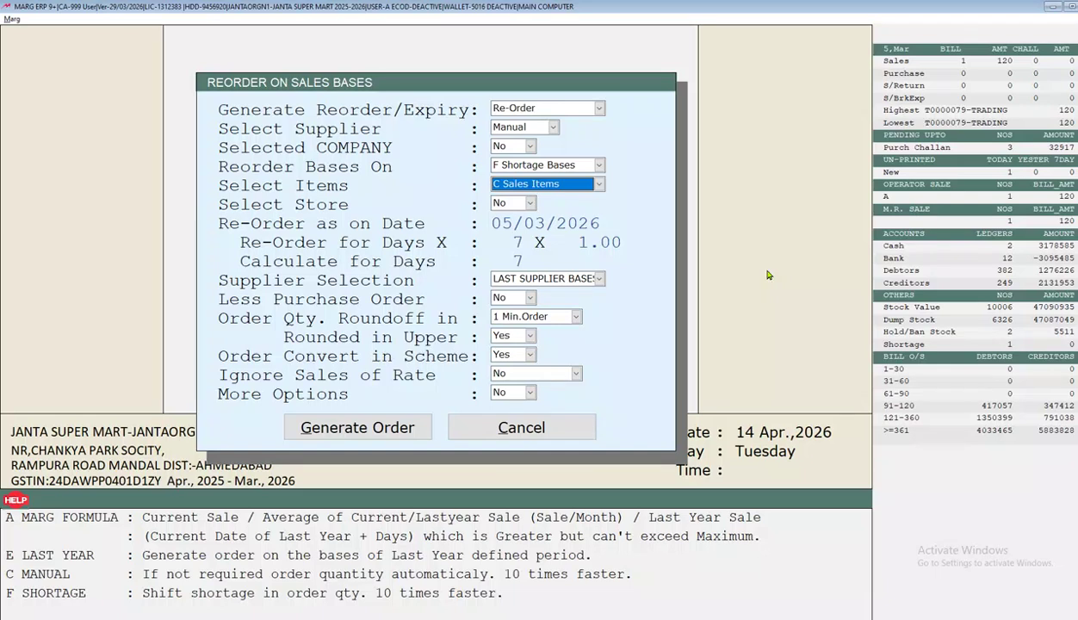
key("Return")
key("Return")
key("Return")
key("Return")
key("Return")
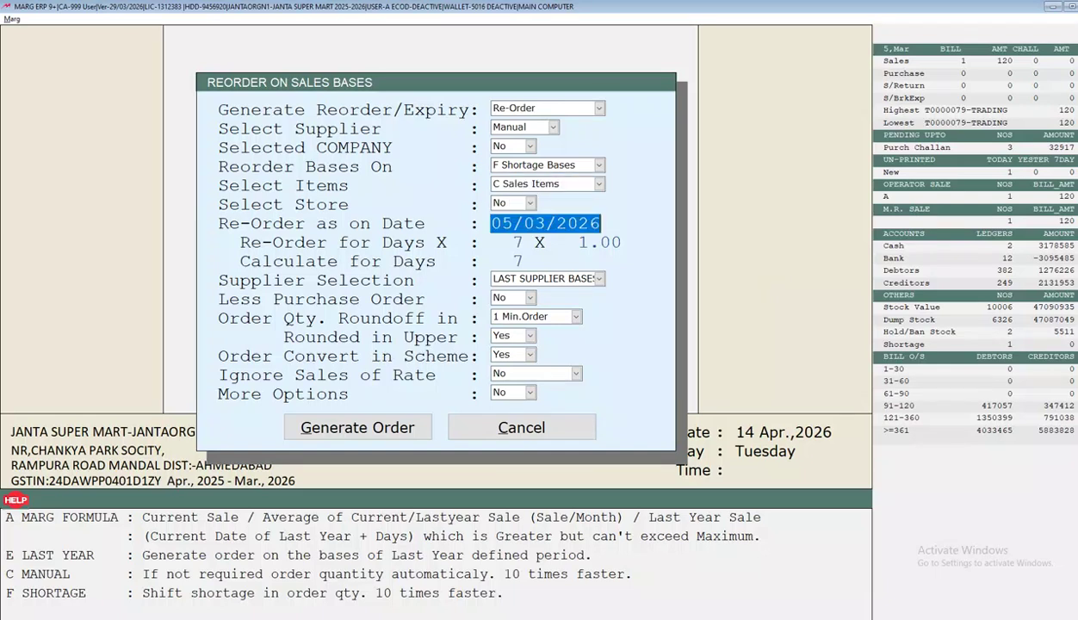
key("Return")
key("Return")
key("Return")
key("Return")
key("Return")
key("Return")
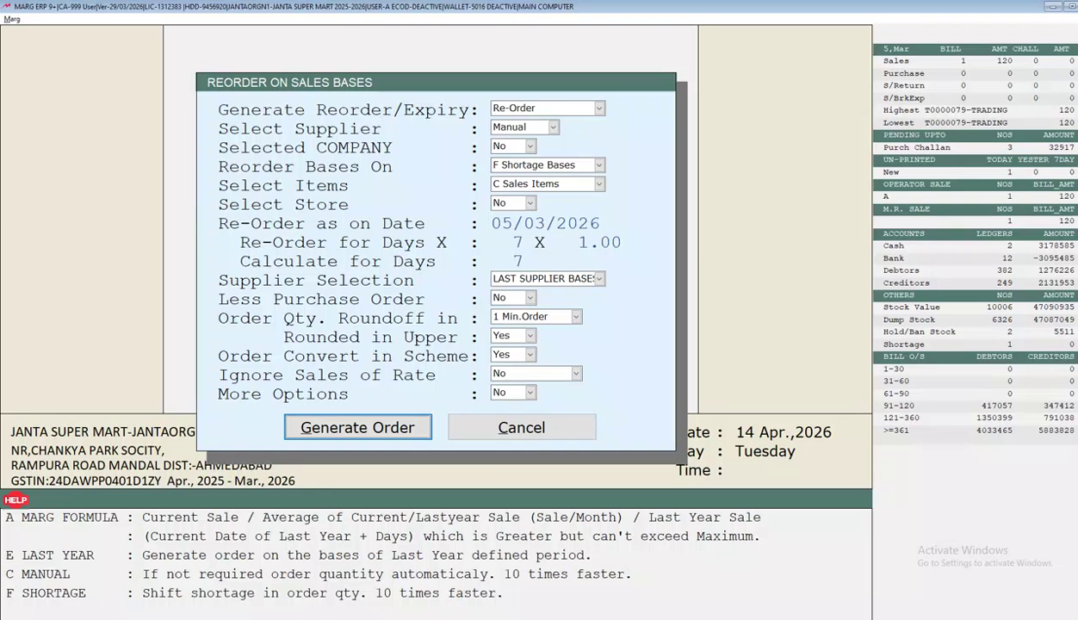
key("Return")
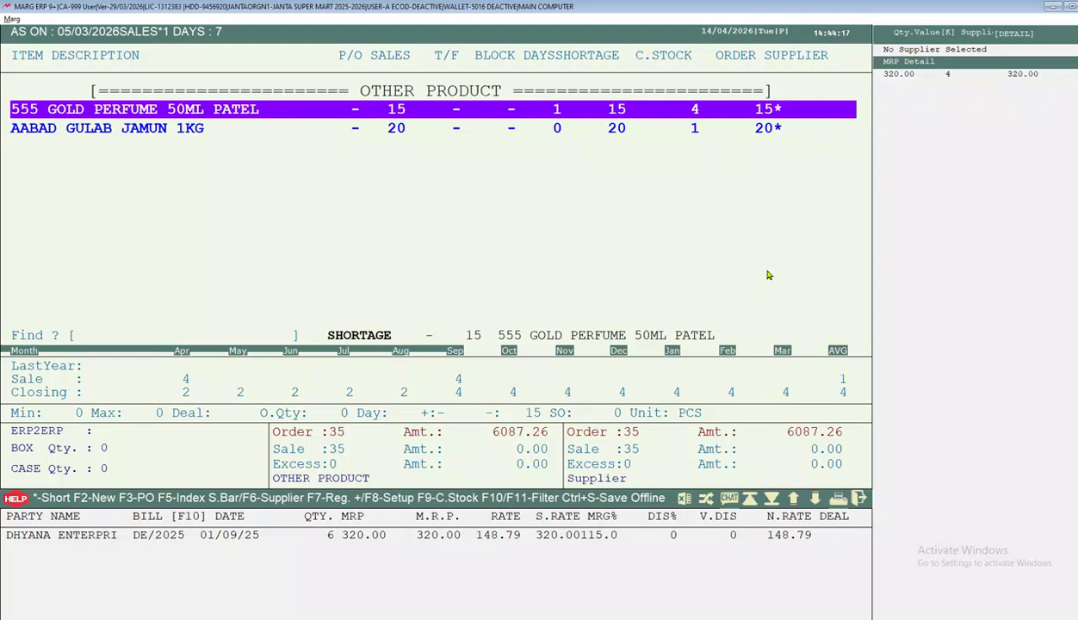
- Compare the previous purchase details, rates and monthly sales of 555 GOLD PERFUME 50ML PATEL and AABAD GULAB JAMUN 1KG
key("Down")
left_click(181, 111)
key("Down")
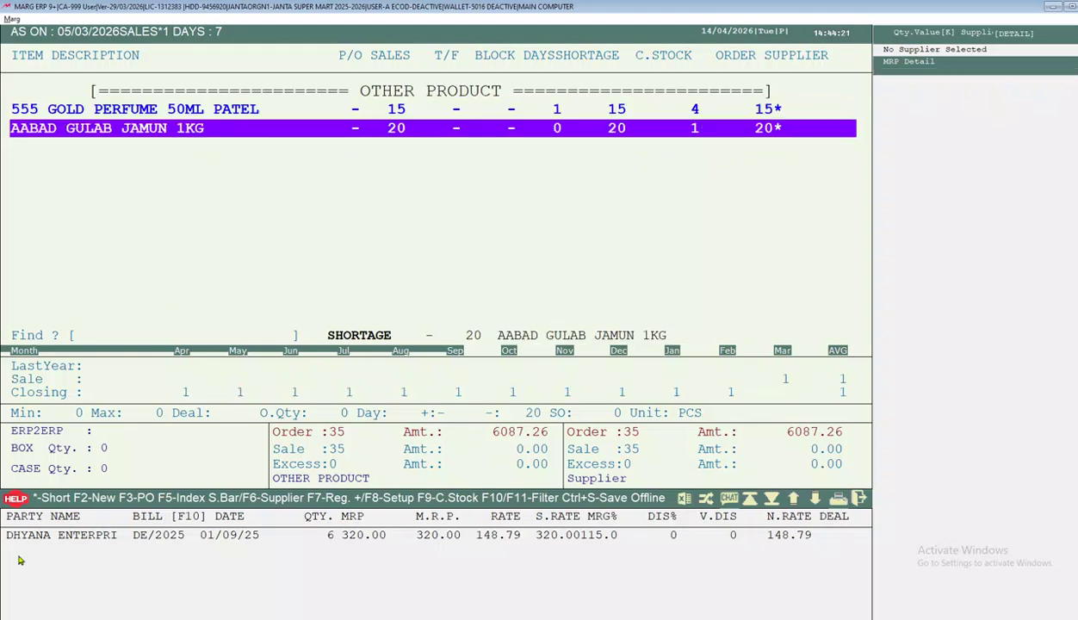
key("Up")
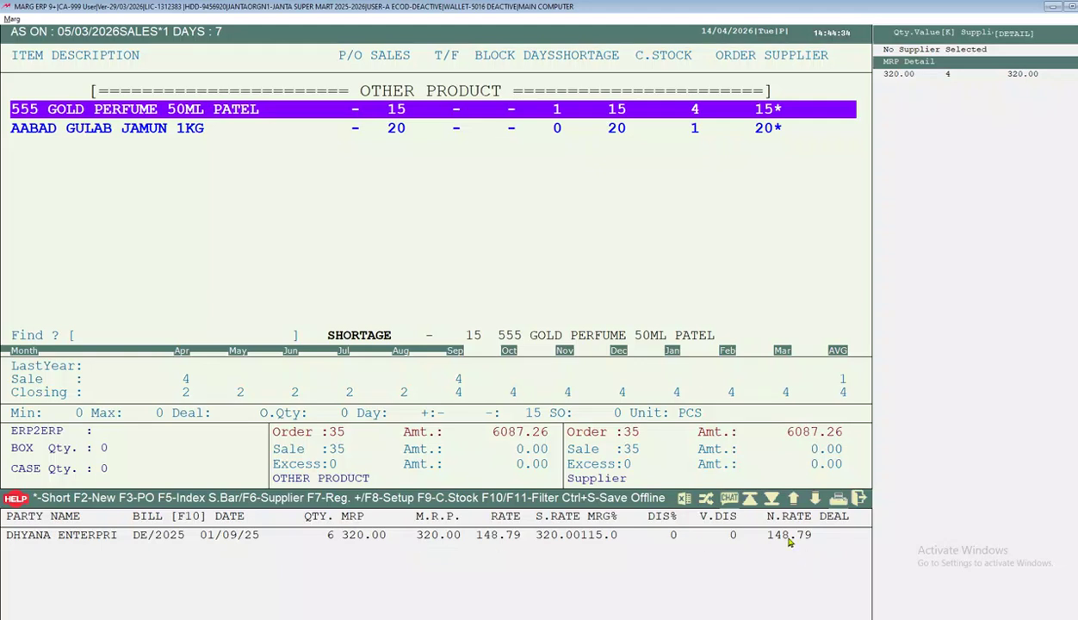
key("Down")
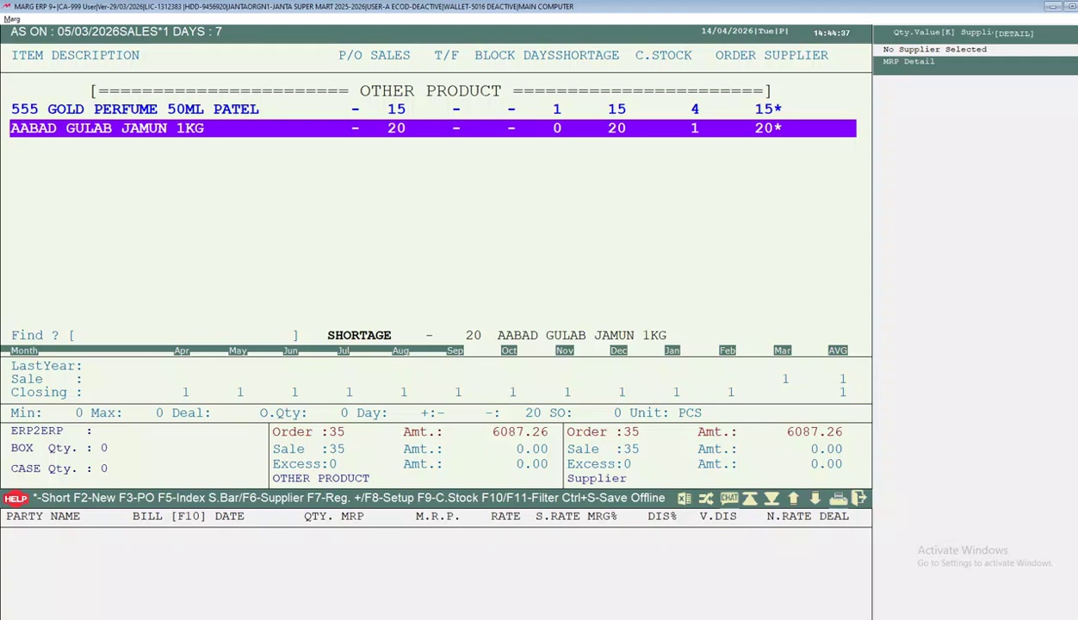
key("Up")
key("Down")
- Accept an order quantity of 15 for 555 GOLD PERFUME 50ML PATEL and assign DHYANA ENTERPRISE as its supplier
left_click(129, 108)
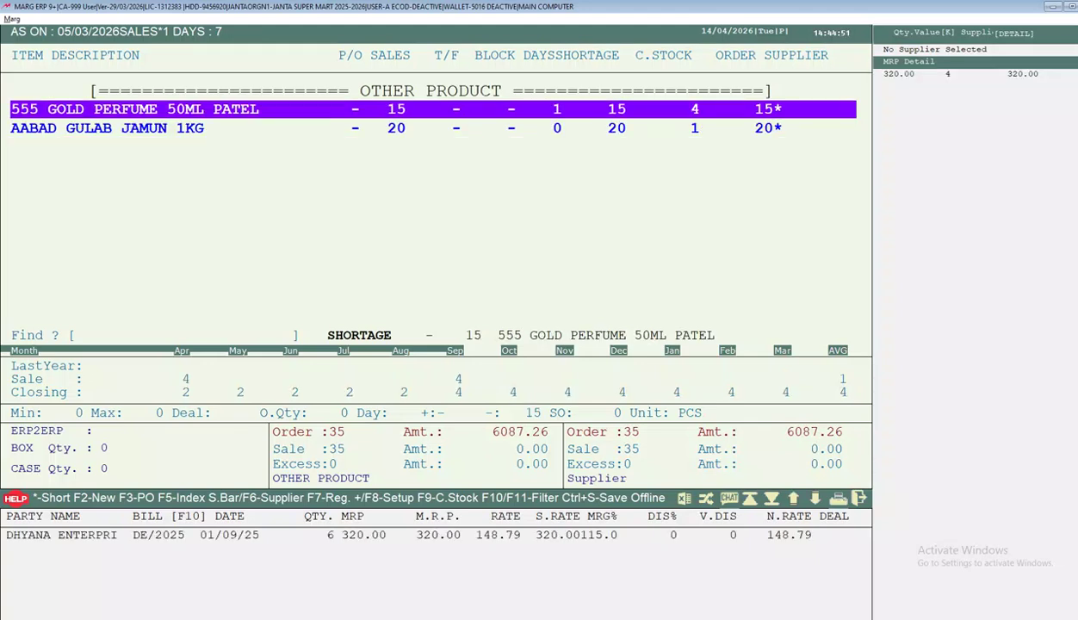
key("Return")
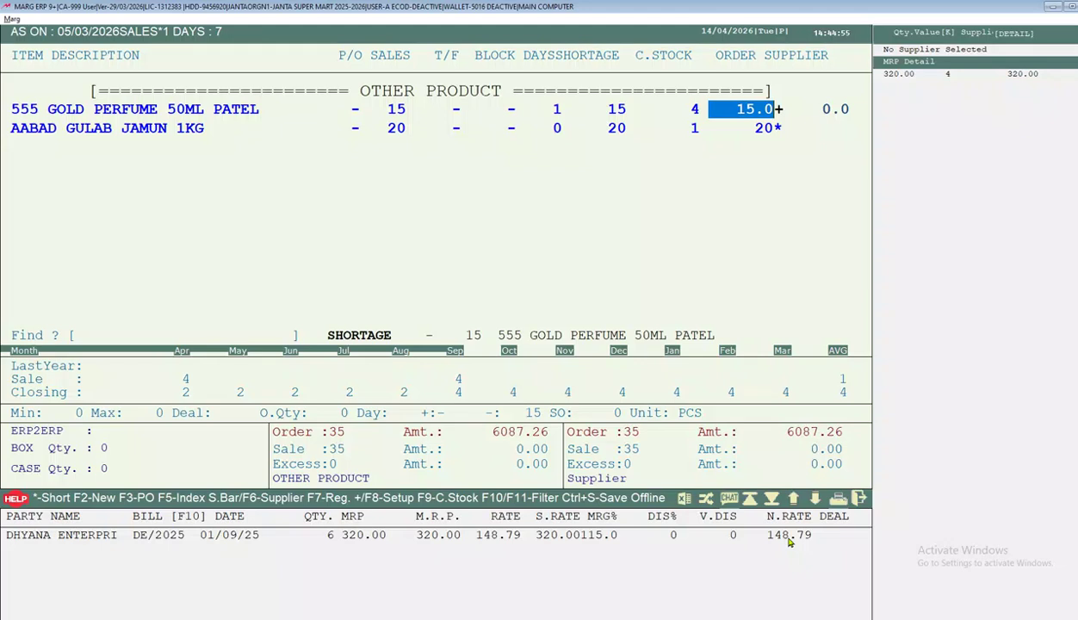
key("Return")
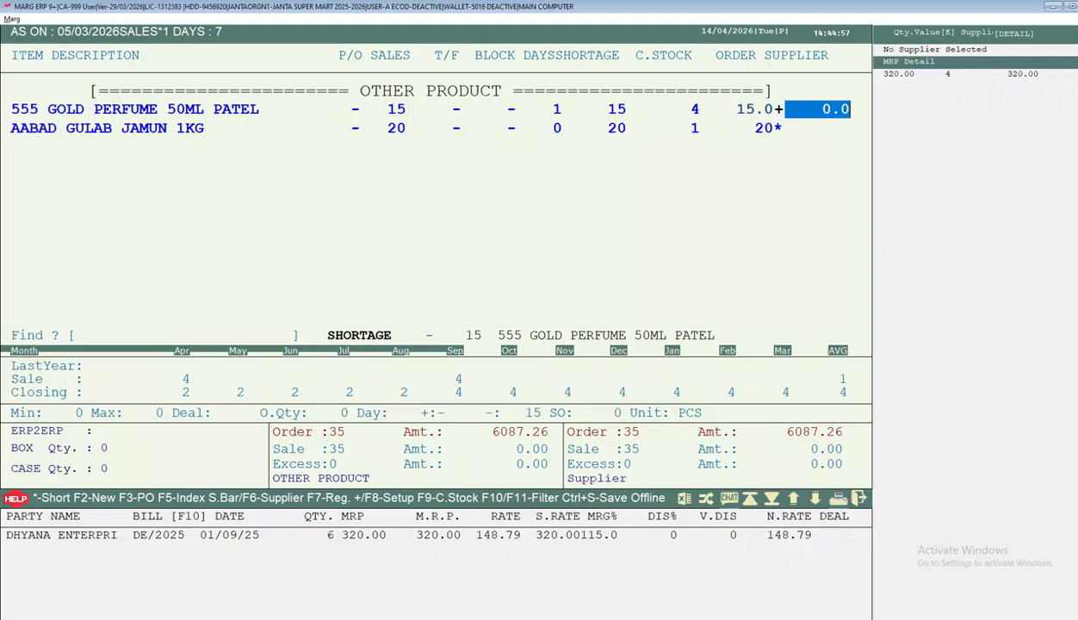
key("Return")
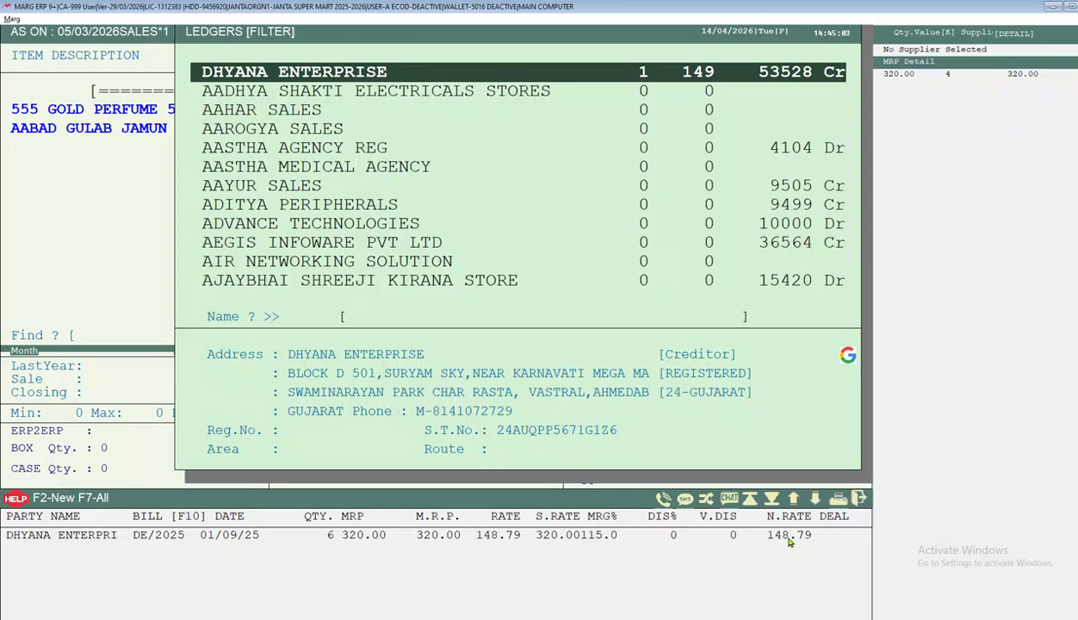
key("Return")
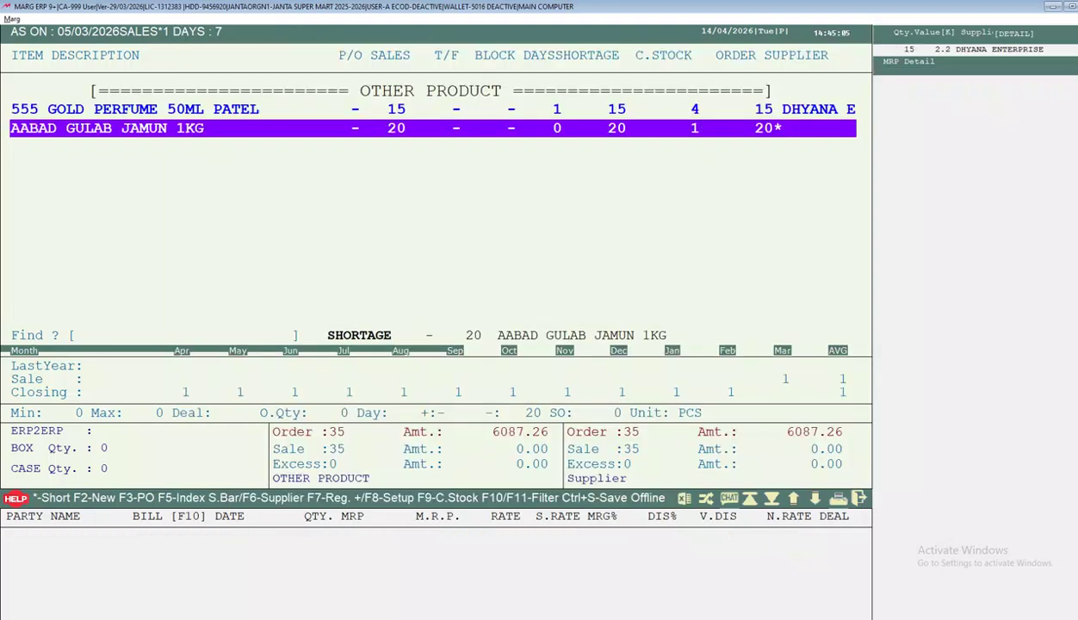
- Accept an order quantity of 20 for AABAD GULAB JAMUN 1KG and assign ALOK TRADING CO as its supplier
key("Return")
key("Return")
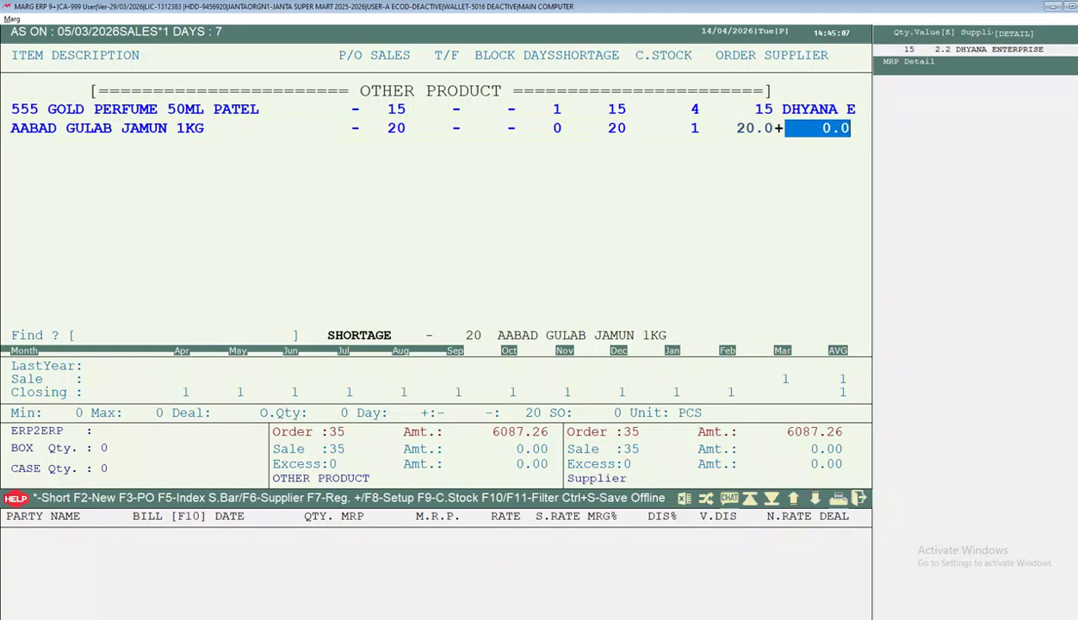
key("Return")
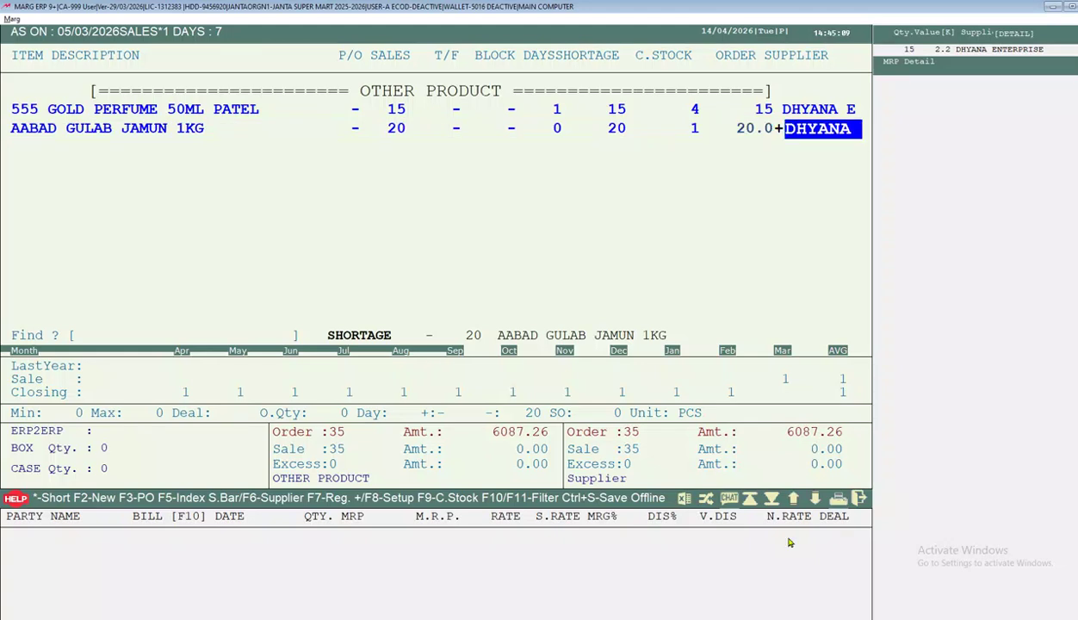
key("Return")
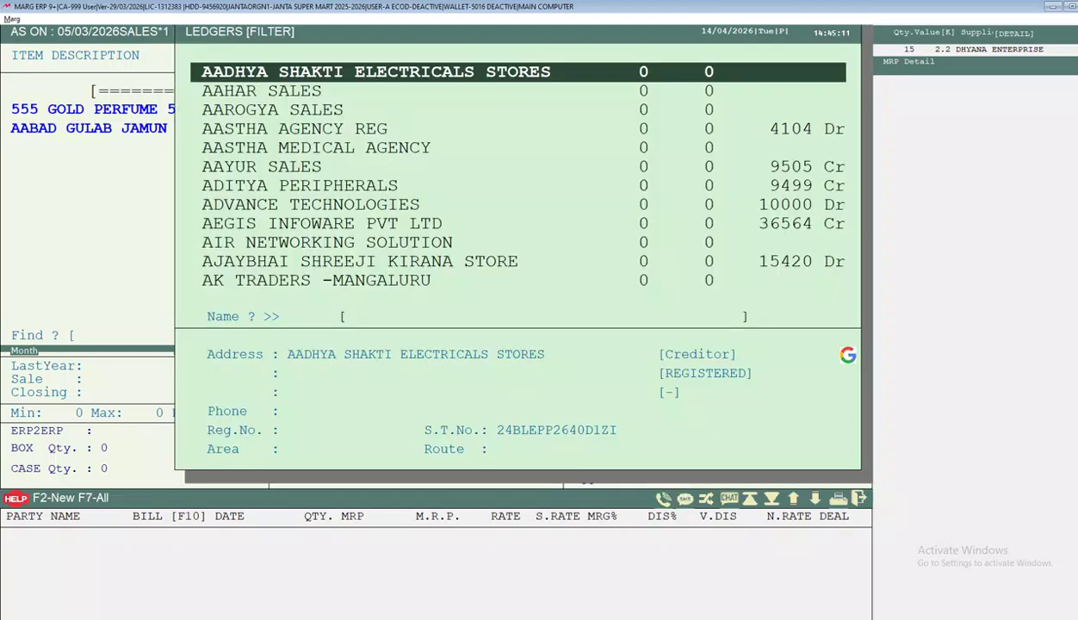
key("Down")
key("Down")
key("Down")
key("Down")
key("Down")
key("Down")
key("Down")
key("Down")
key("Down")
key("Up")
key("Up")
key("Up")
key("Up")
key("Down")
key("Down")
key("Down")
key("Down")
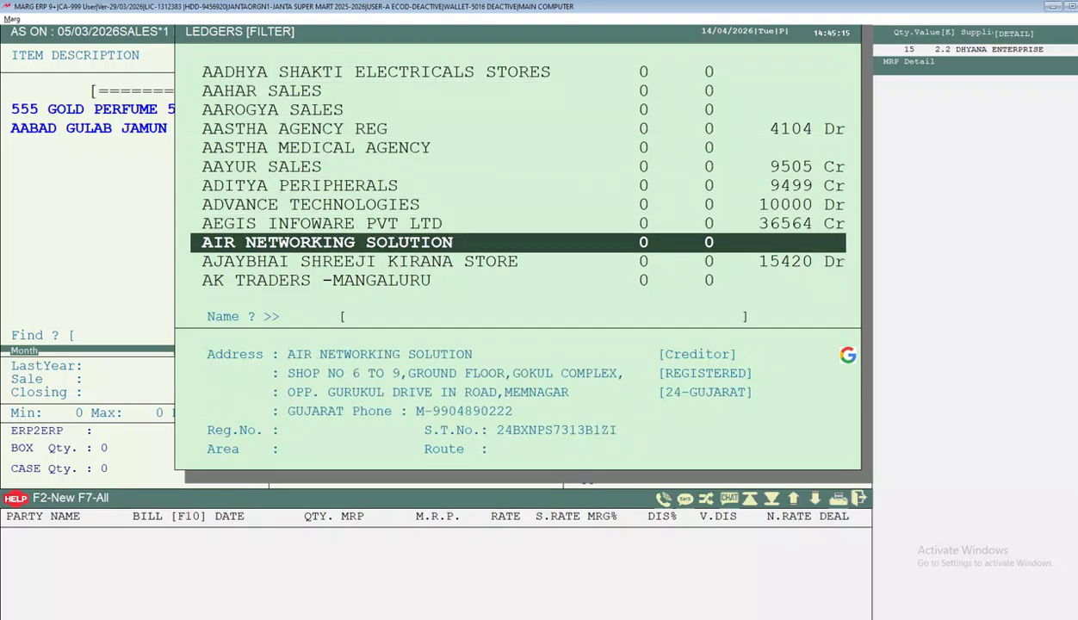
key("Down")
key("Down")
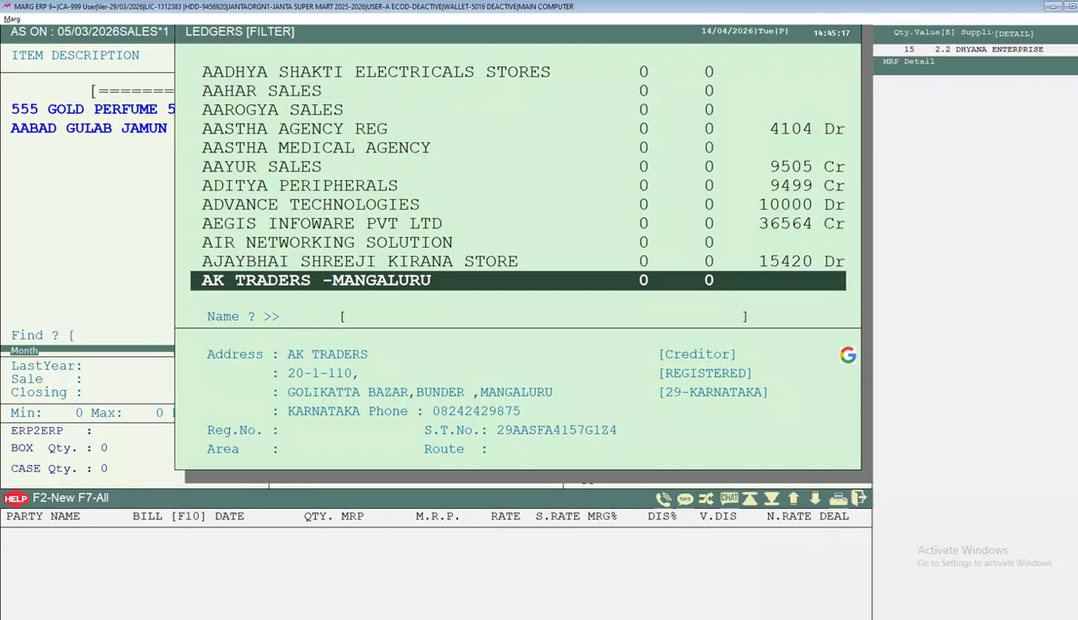
key("Down")
key("Down")
key("Down")
key("Up")
key("Down")
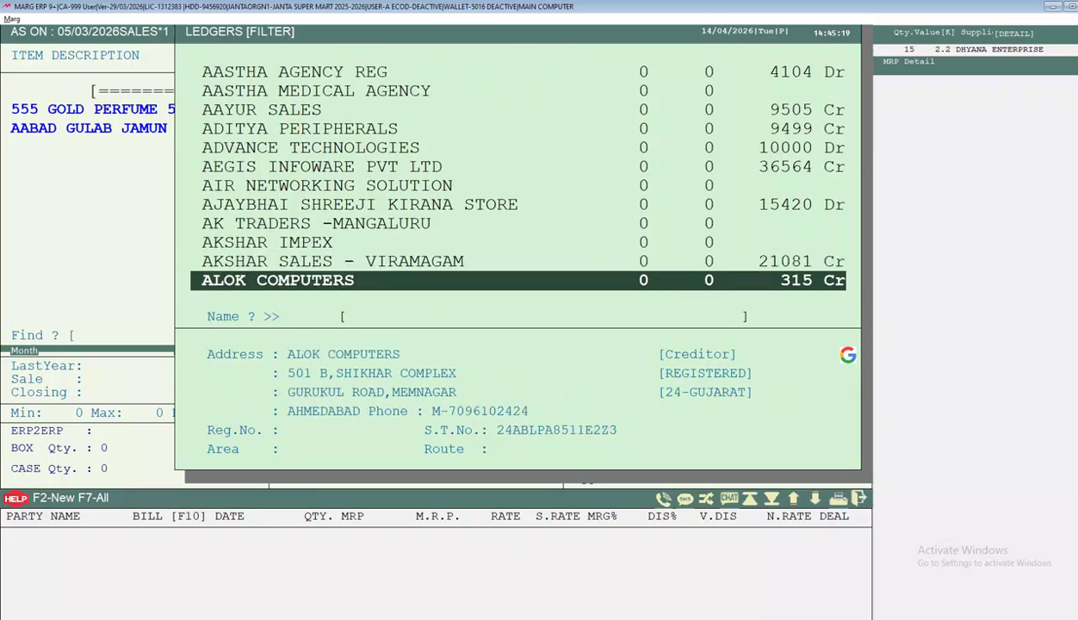
key("Down")
key("Down")
key("Up")
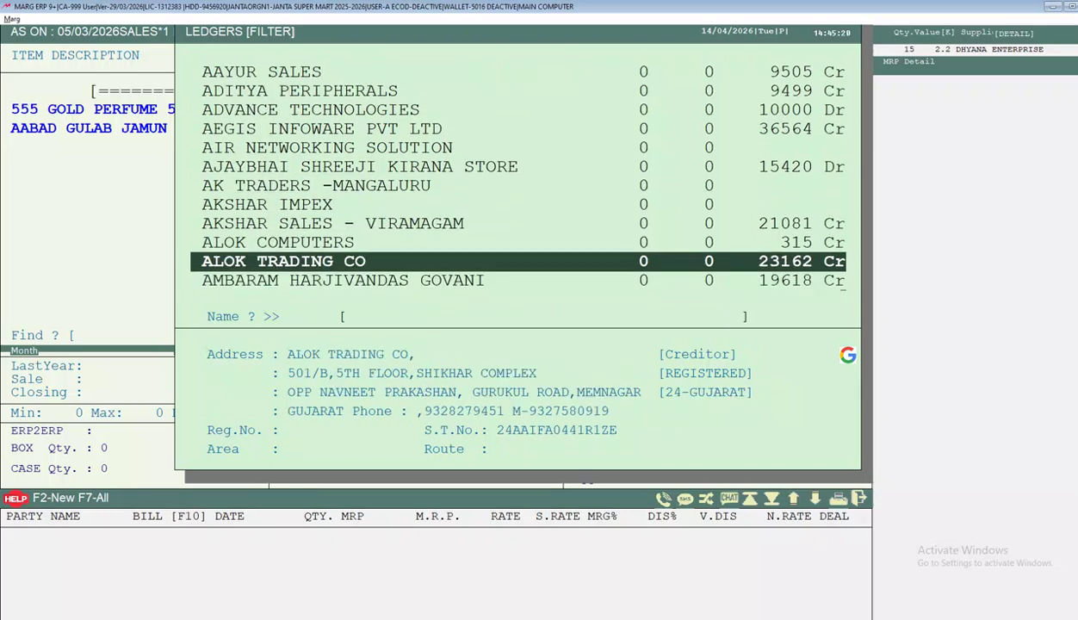
key("Return")
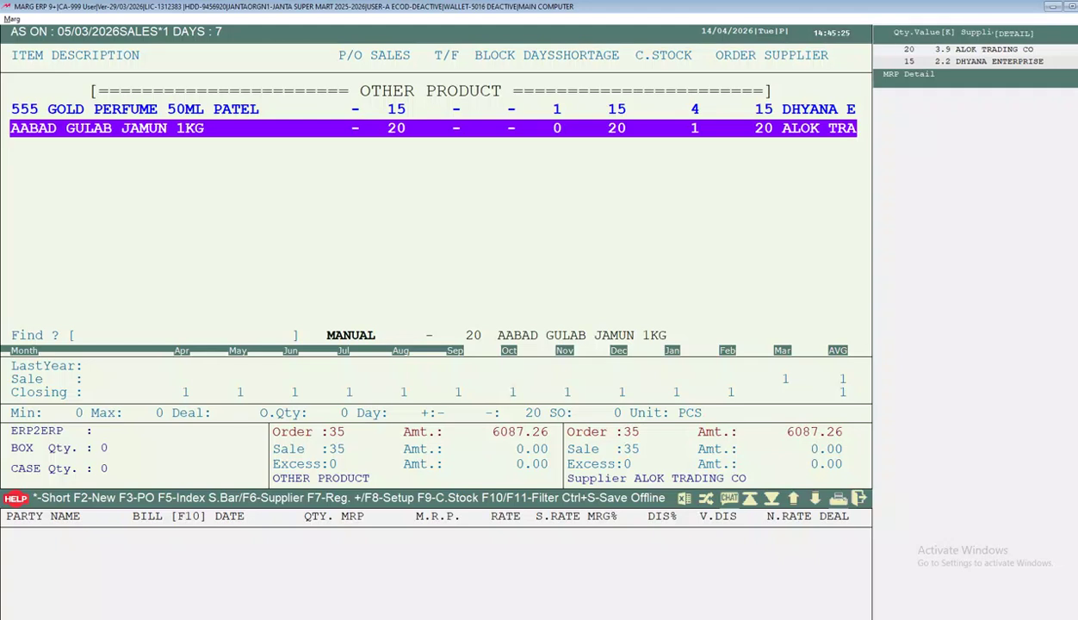
- Save the re-order list by generating purchase orders, with each order saved in 1 part
key("ctrl+s")
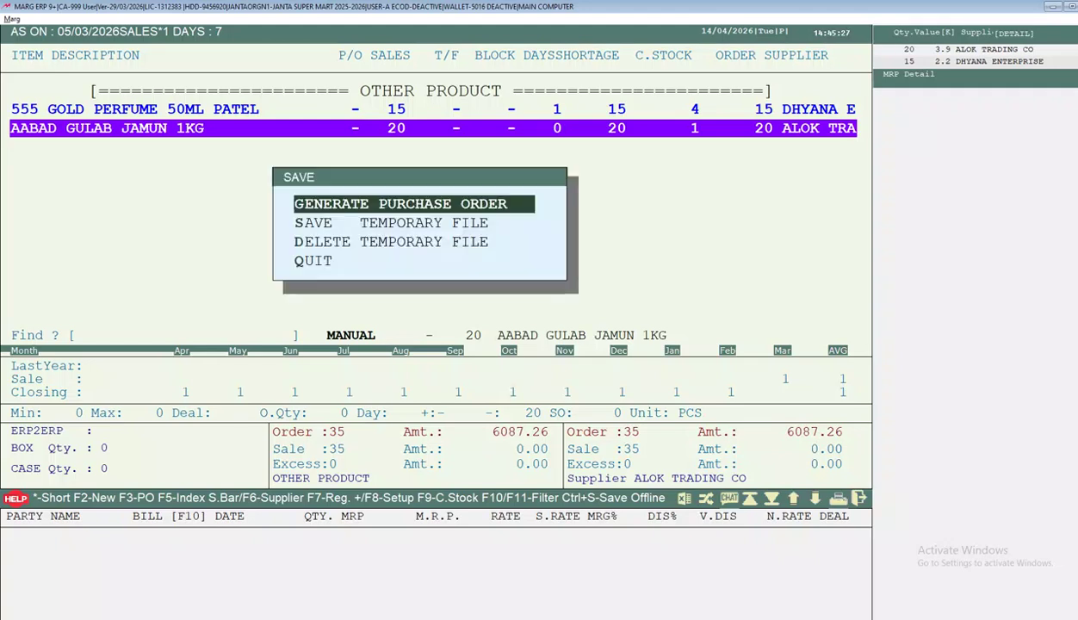
key("Return")
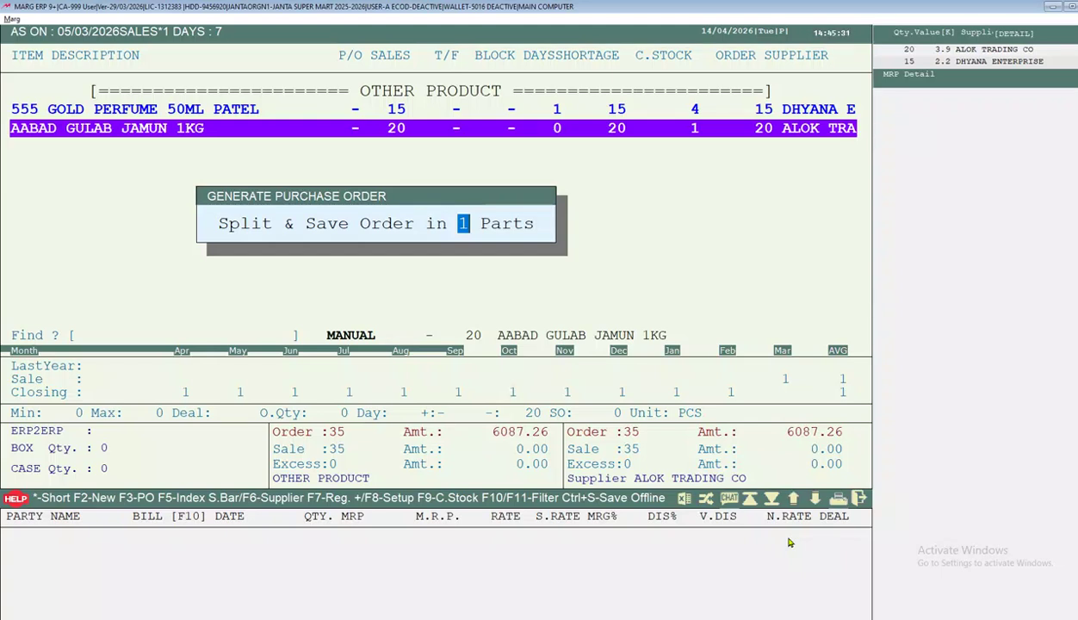
key("Return")
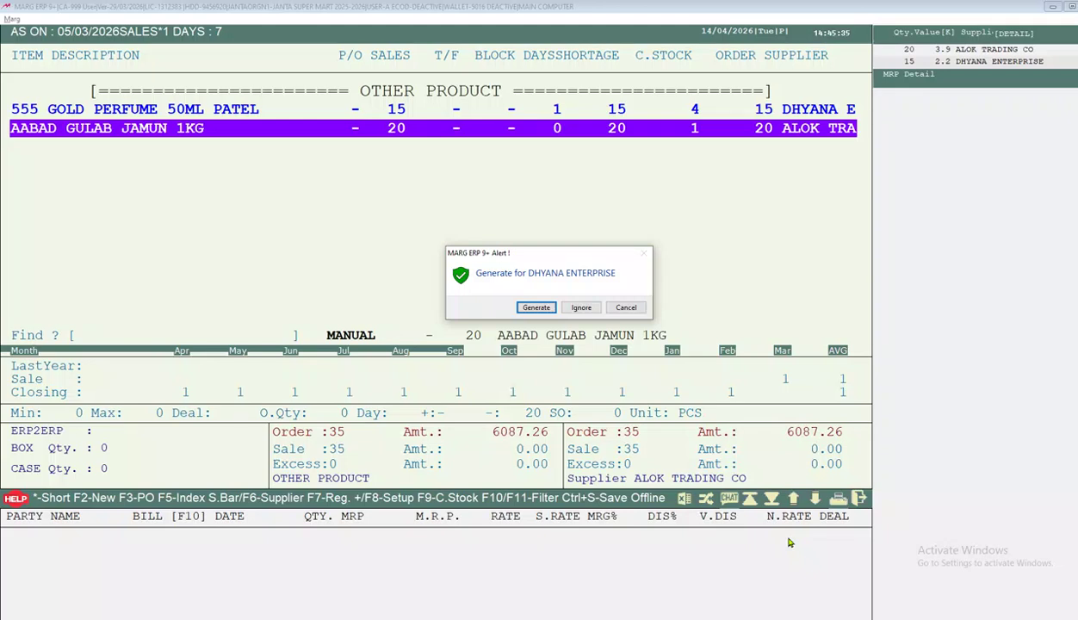
- Generate and save the DHYANA ENTERPRISE purchase order for 15 of 555 GOLD PERFUME 50ML PATEL, choosing Order for printing
key("Return")
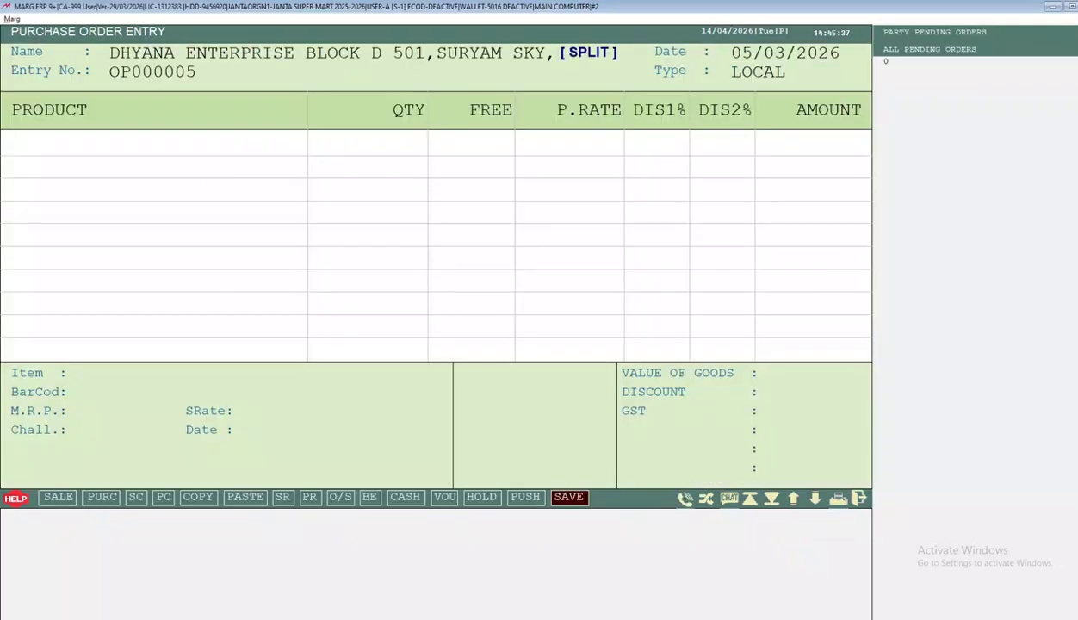
key("Return")
key("Return")
key("Return")
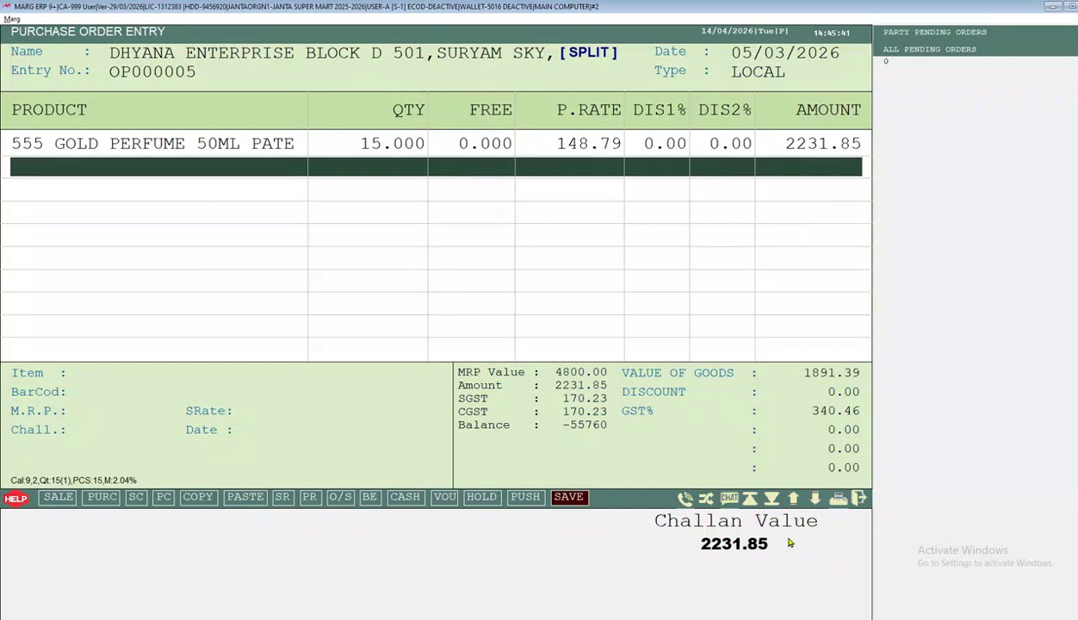
key("Escape")
key("Return")
key("Return")
key("Return")
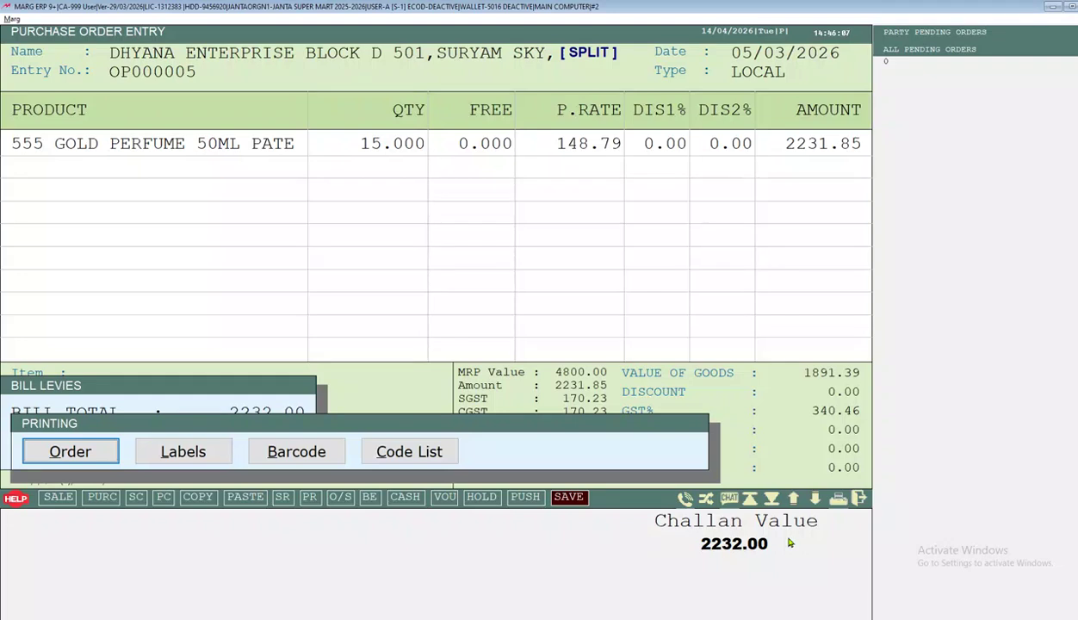
key("Return")
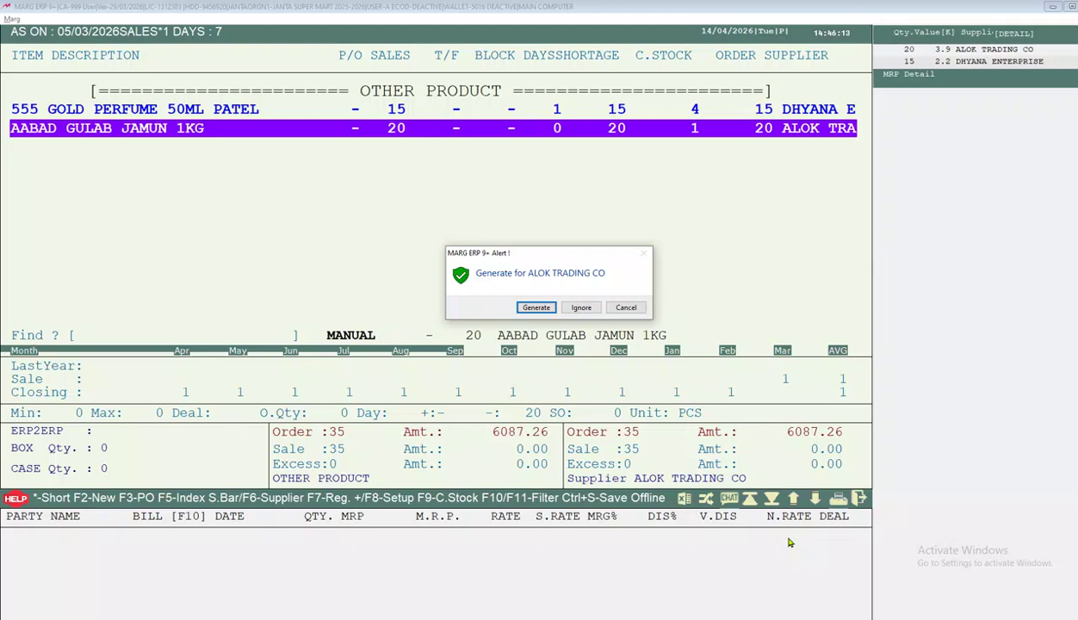
- Generate and save the ALOK TRADING CO purchase order for 20 of AABAD GULAB JAMUN 1KG, skipping printing and leaving the reorder form
key("Return")
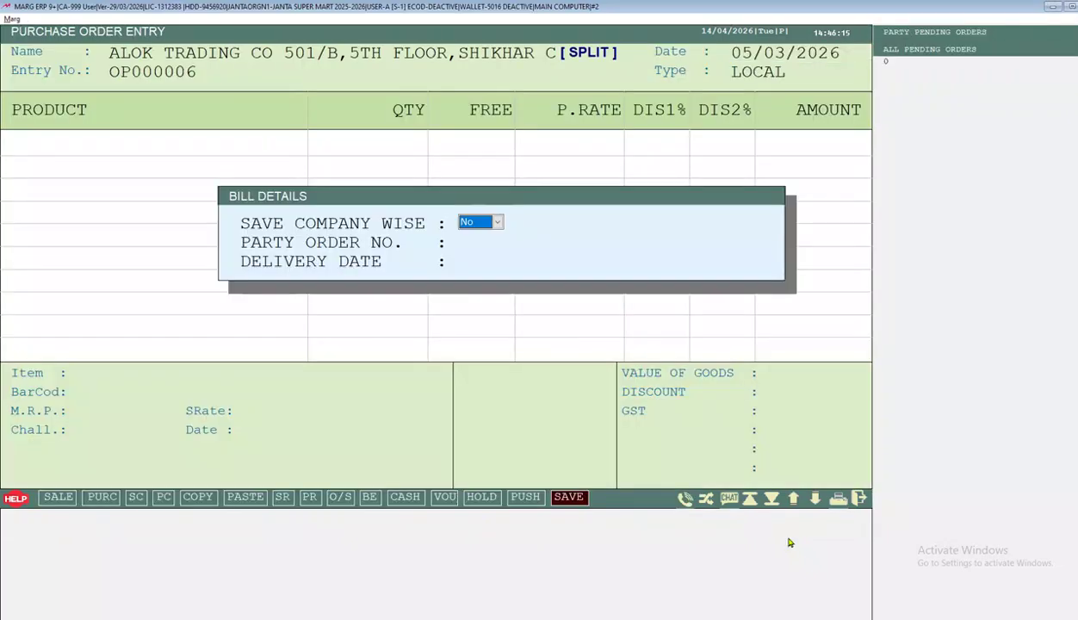
key("Return")
key("Return")
key("Return")
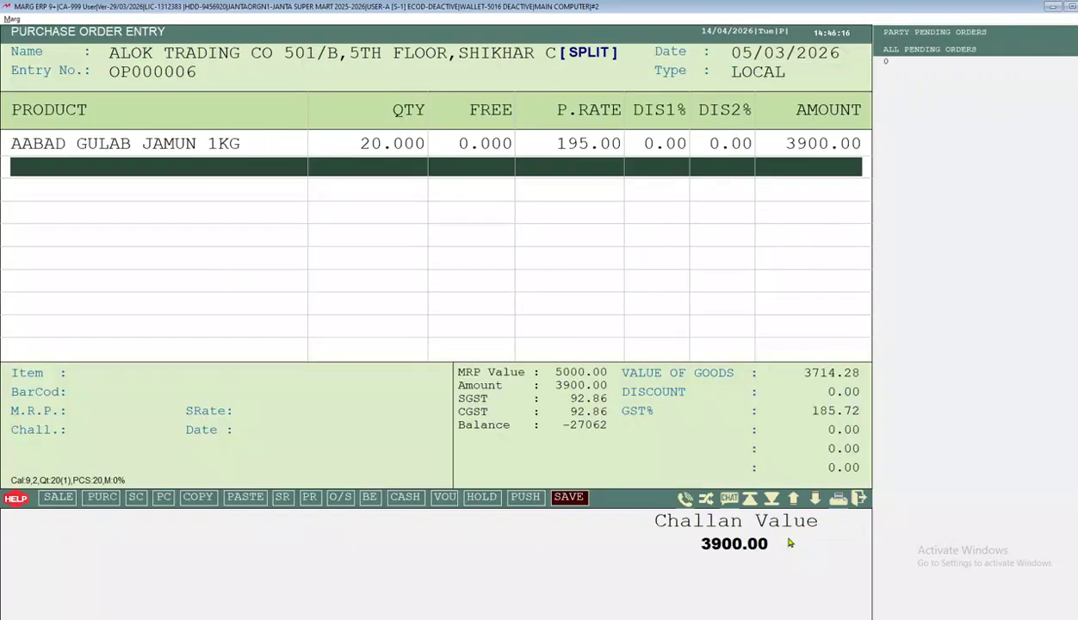
key("Escape")
key("Return")
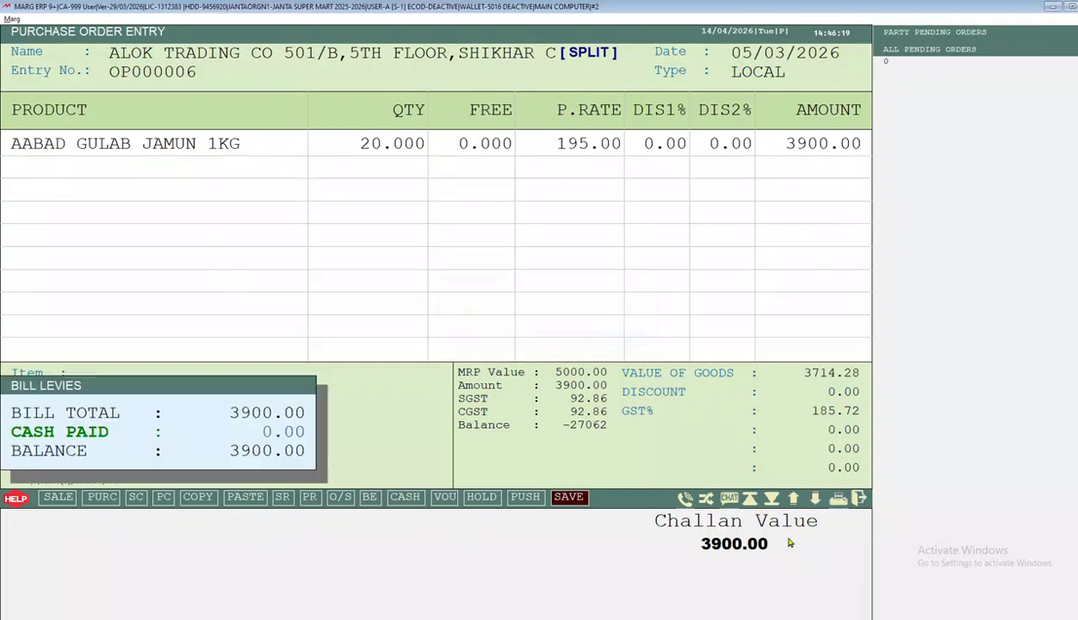
key("Return")
key("Return")
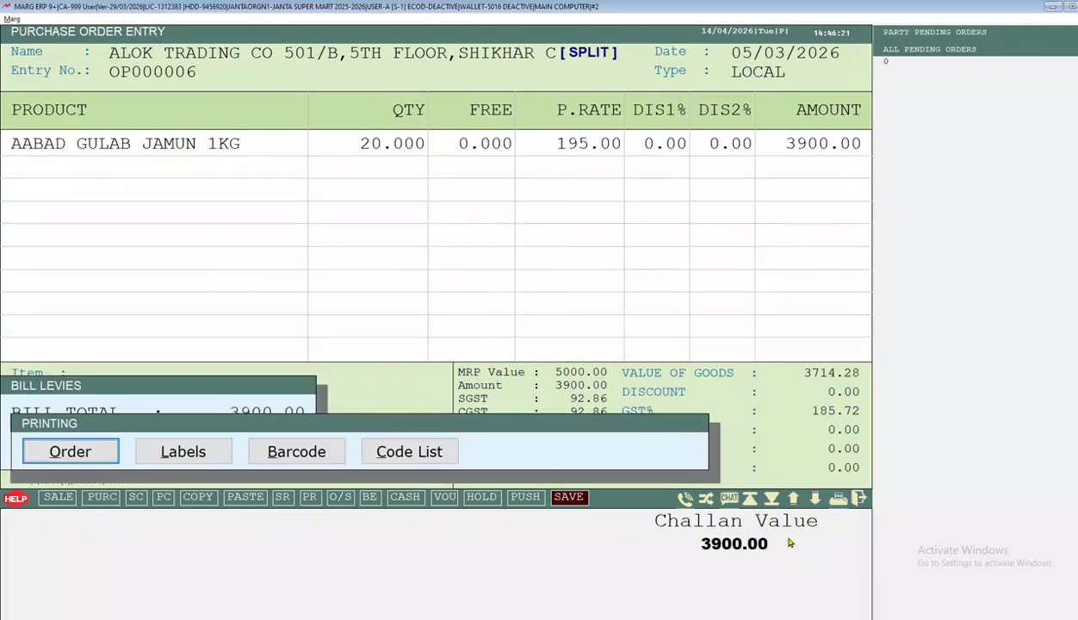
key("Escape")
key("Escape")
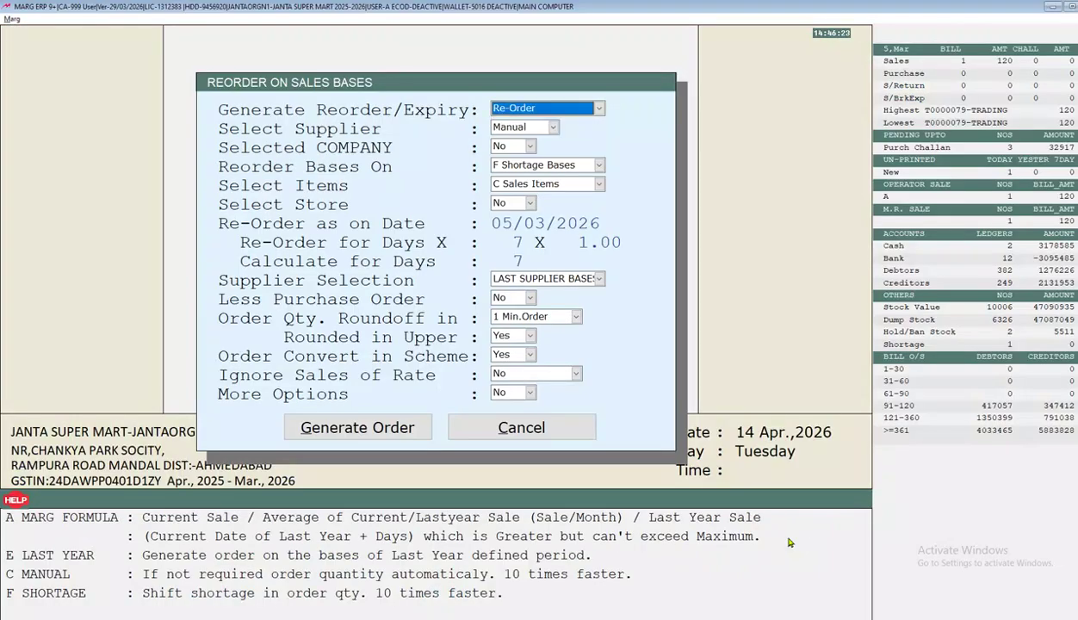
key("Escape")
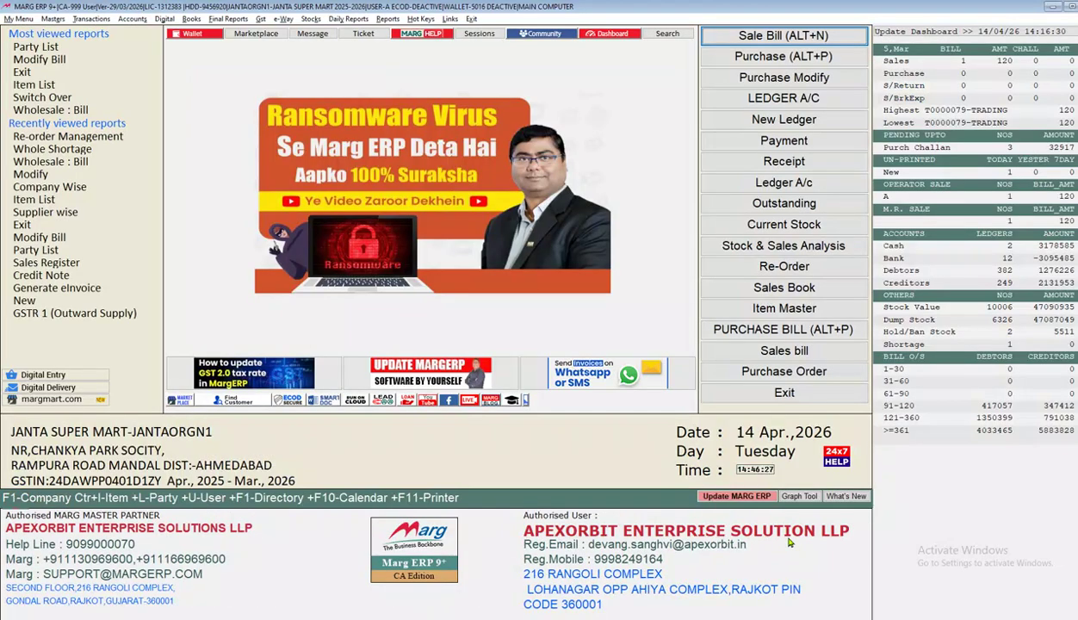
- Try to list the saved purchase orders for modification with the default filter settings
key("alt+t")
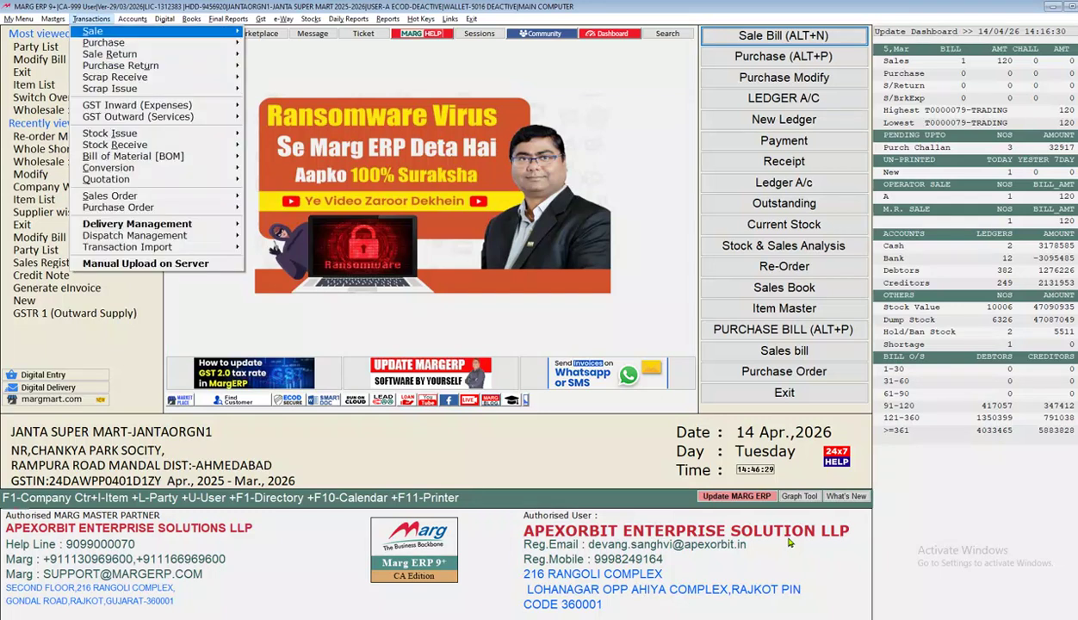
key("Down")
key("Down")
key("Down")
key("Down")
key("Down")
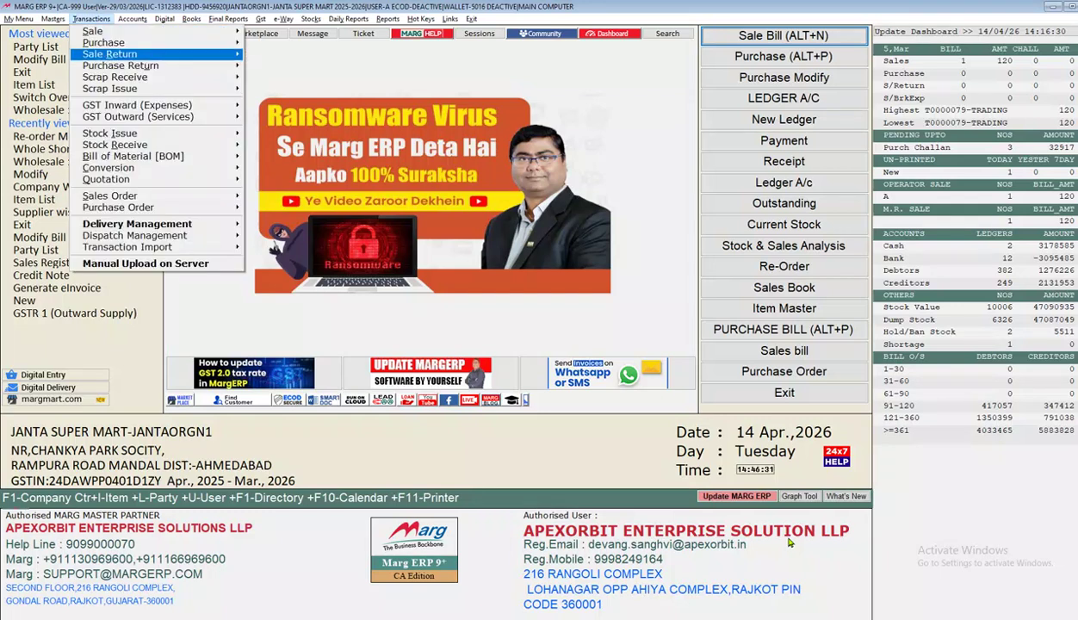
key("Up")
key("Up")
key("Up")
key("Up")
key("Right")
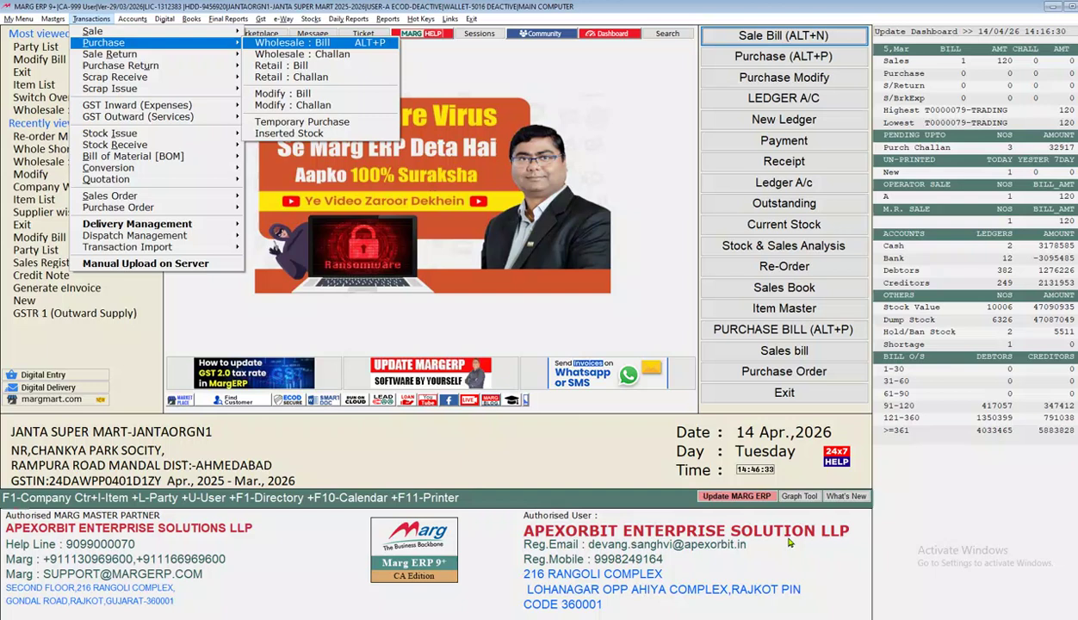
key("Left")
key("Down")
key("Down")
key("Down")
key("Down")
key("Down")
key("Down")
key("Down")
key("Down")
key("Down")
key("Down")
key("Down")
key("Down")
key("Down")
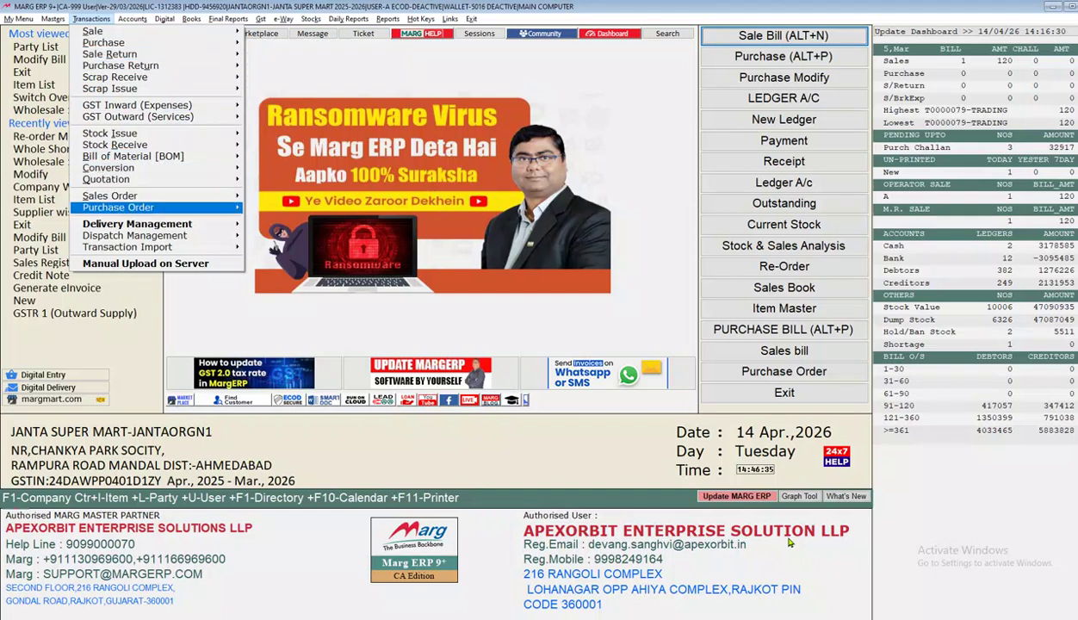
key("Right")
key("Down")
key("Return")
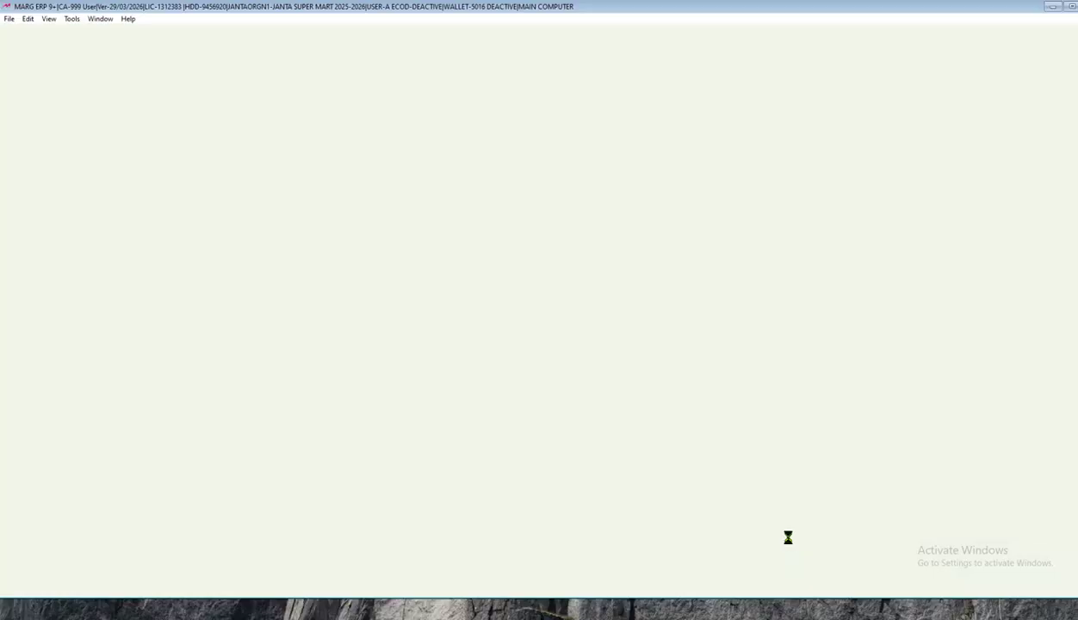
key("Return")
key("Return")
key("Return")
key("Return")
key("Return")
key("Return")
key("Escape")
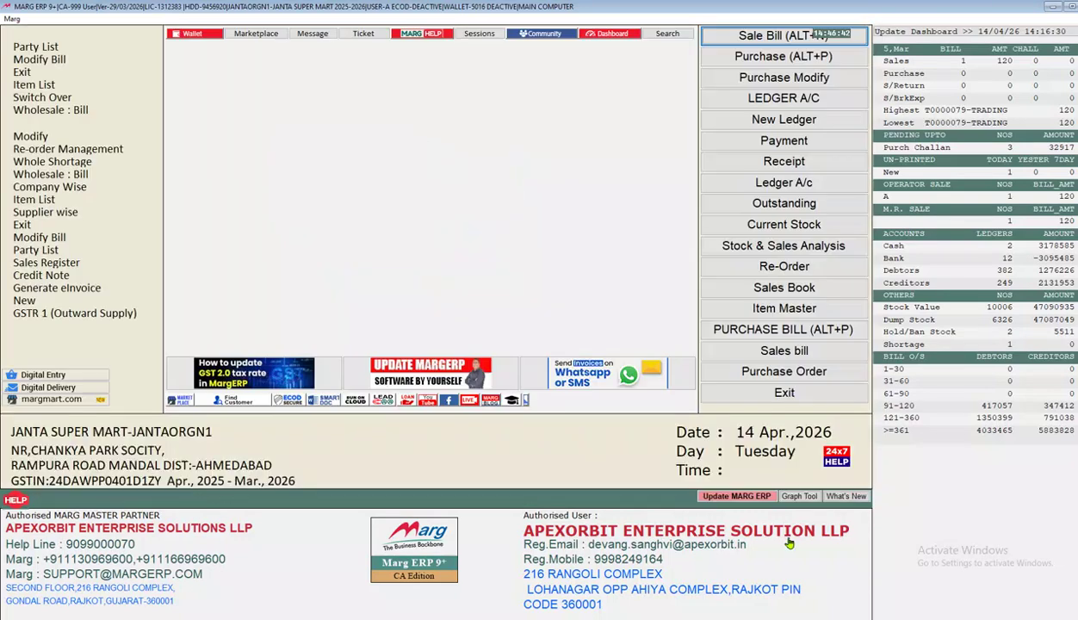
- Try again to list the purchase orders for modification, changing the Custom period and keeping the other filters, and close the list
key("Down")
key("Down")
key("Down")
key("Down")
key("Down")
key("Down")
key("Down")
key("Down")
key("Down")
key("Up")
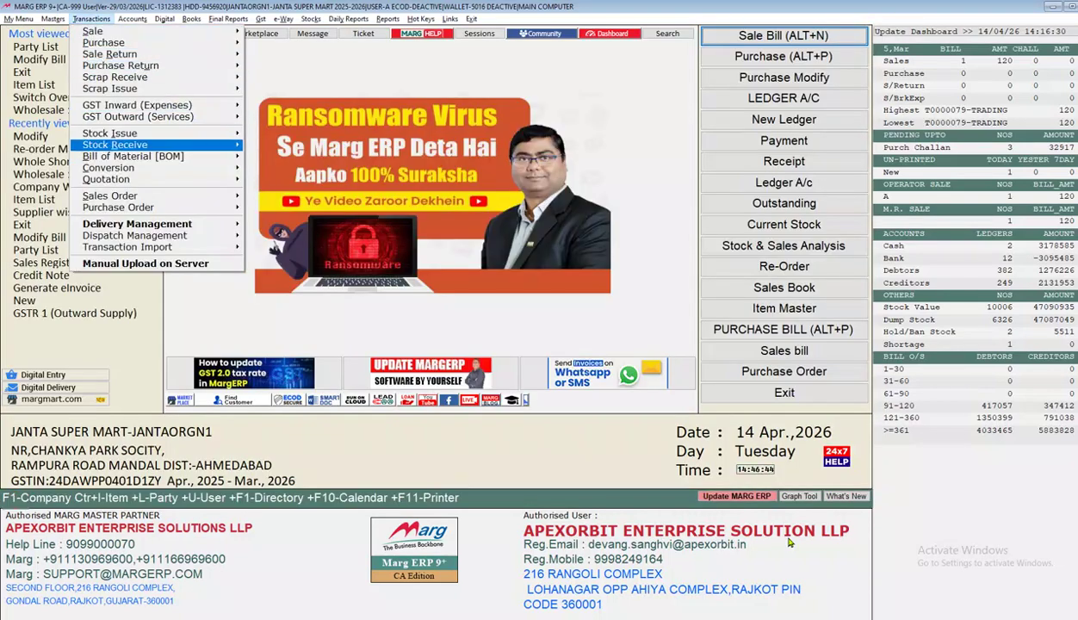
key("Down")
key("Down")
key("Down")
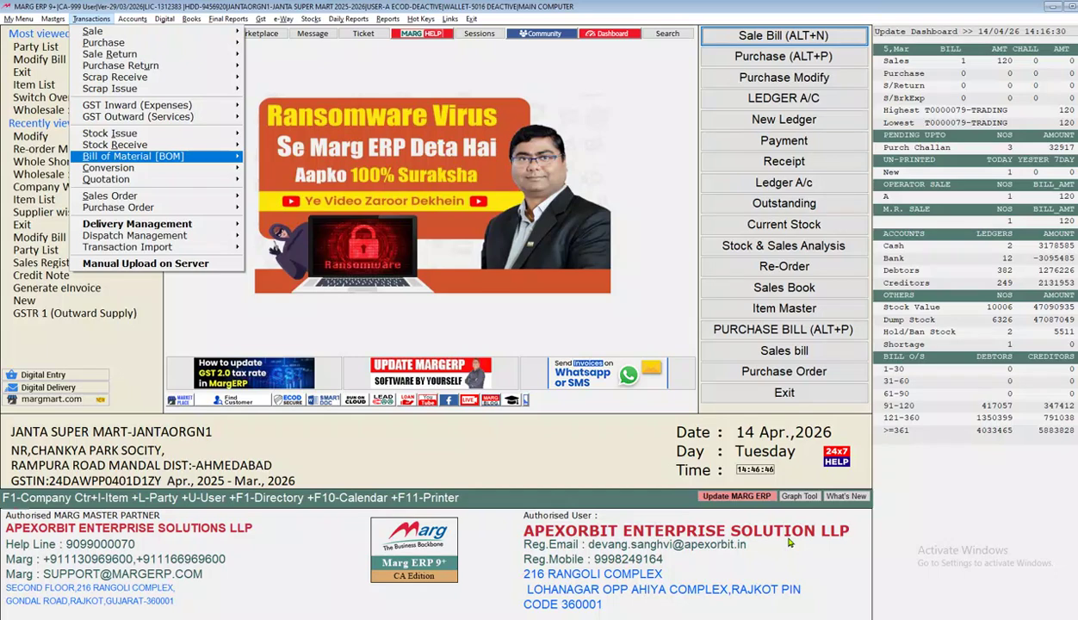
key("Down")
key("Down")
key("Right")
key("Down")
key("Return")
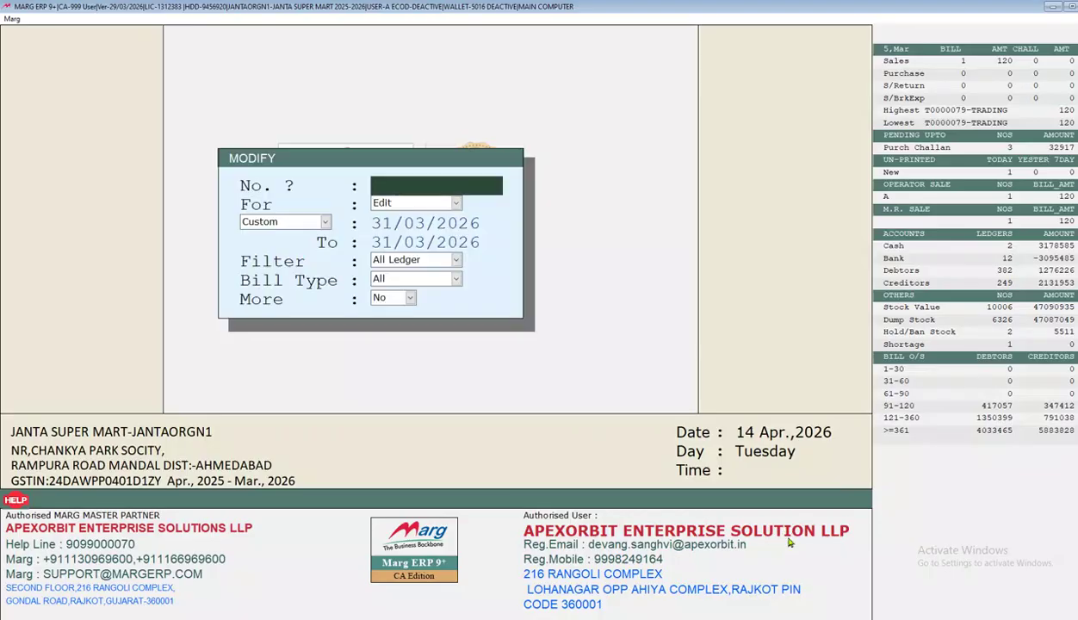
key("Return")
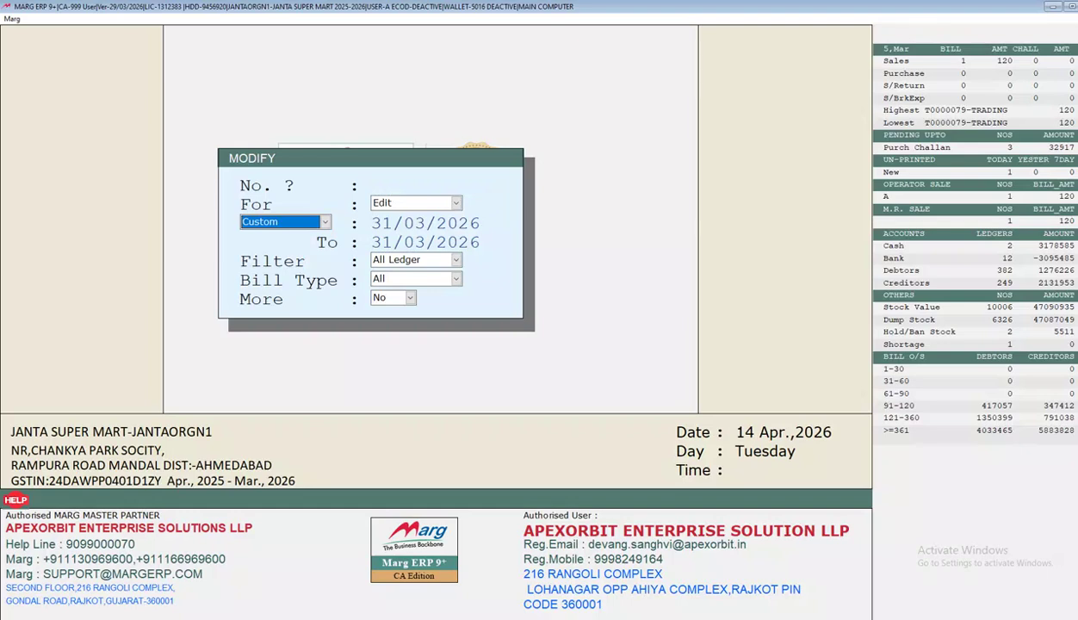
key("Down")
key("Down")
key("Return")
key("Return")
key("Return")
key("Return")
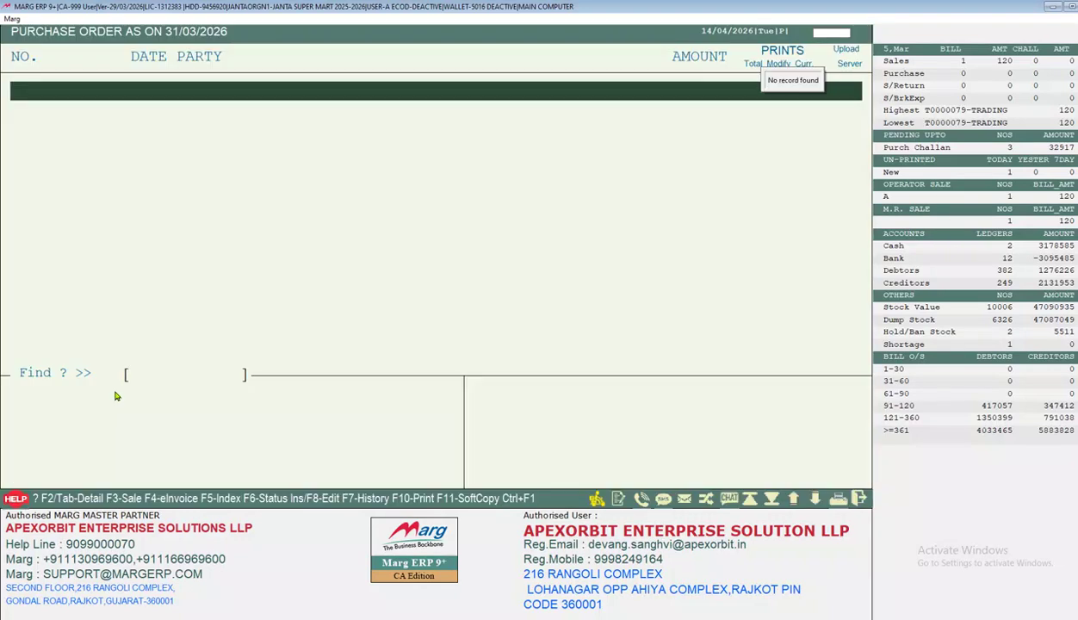
key("Escape")
- List the purchase orders for modification for All Time, 01/04/2025 to 31/03/2026, with all ledgers and bill types
key("alt+t")
key("Down")
key("Down")
key("Down")
key("Down")
key("Down")
key("Down")
key("Down")
key("Down")
key("Down")
key("Down")
key("Down")
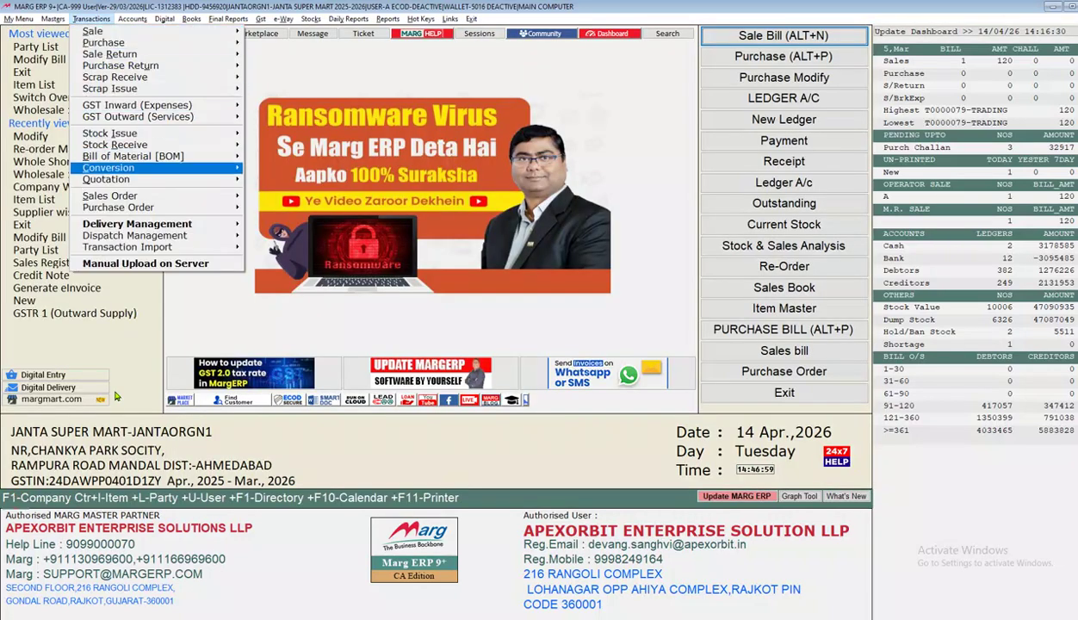
key("Down")
key("Down")
key("Down")
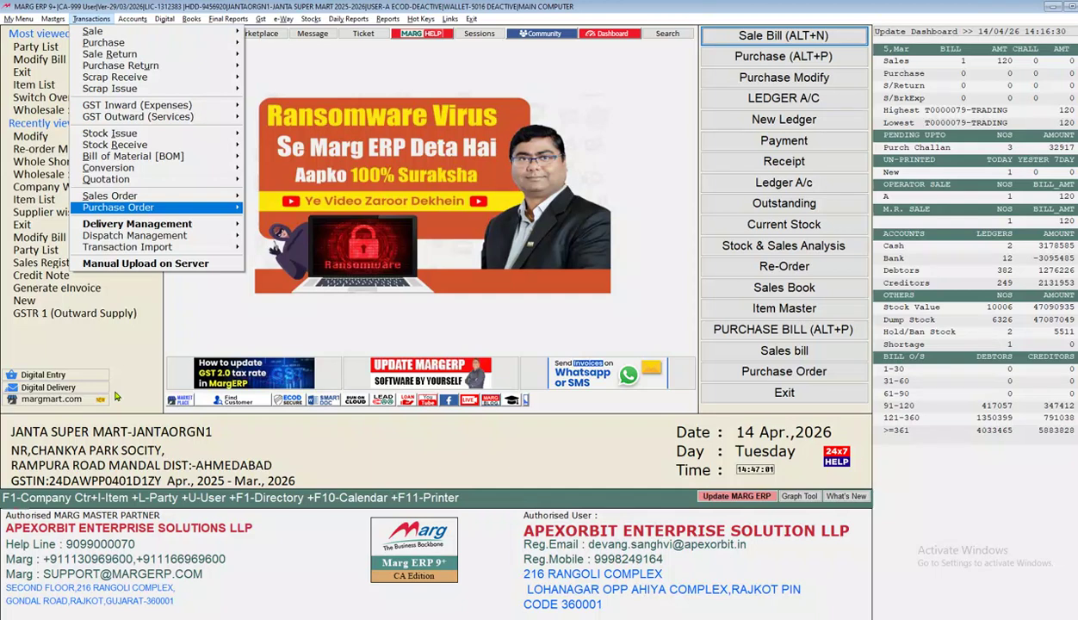
key("Up")
key("Down")
key("Right")
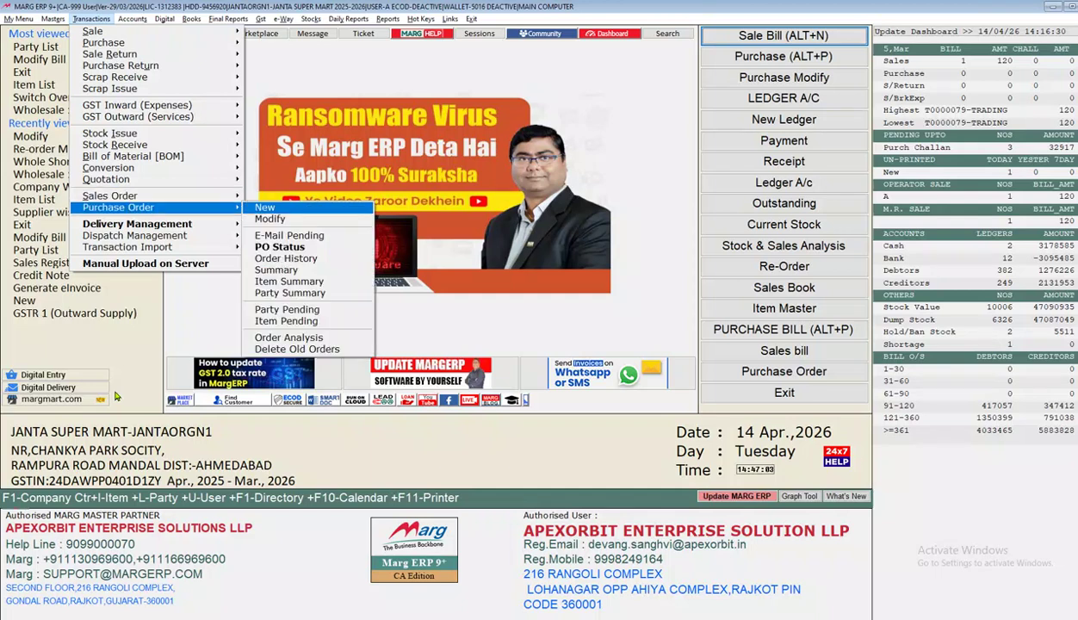
key("Return")
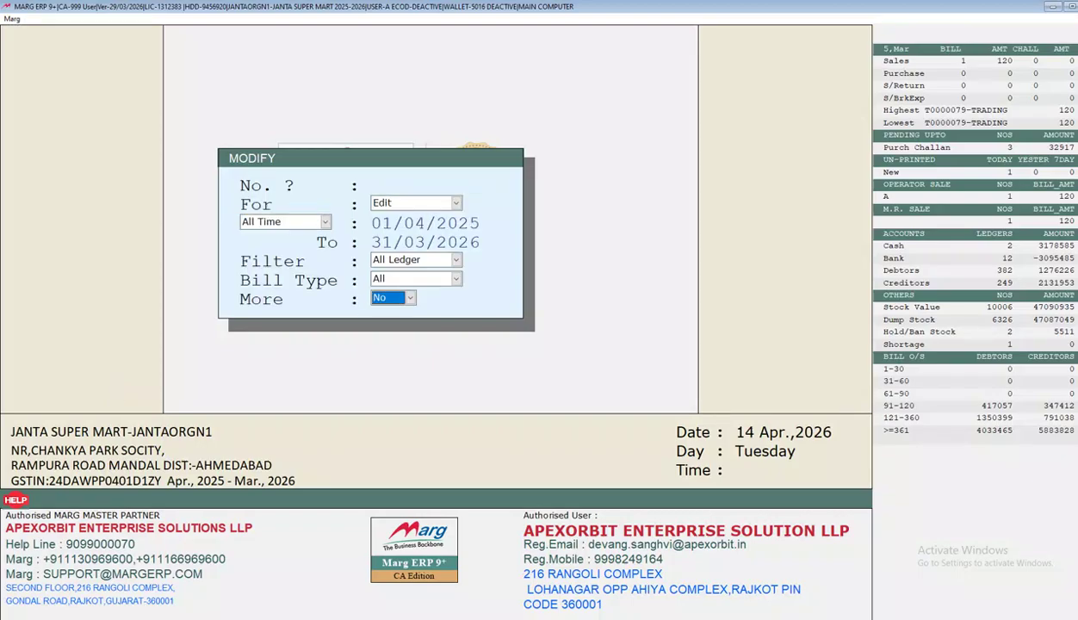
key("Return")
key("Return")
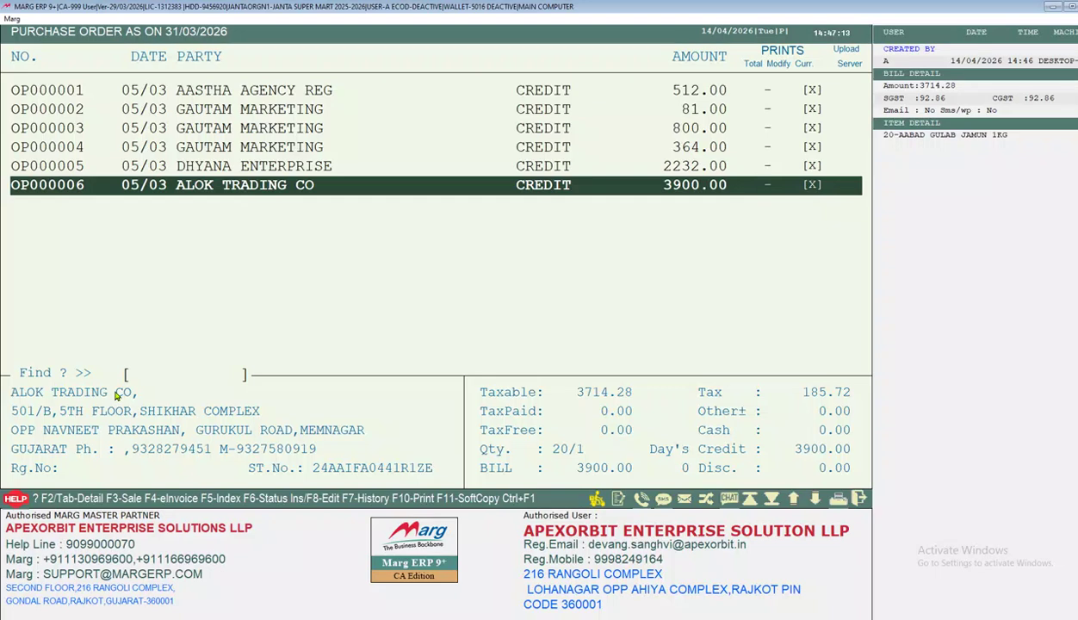
- Open the new DHYANA ENTERPRISE and ALOK TRADING CO purchase orders in turn to review them, and leave the list
key("Up")
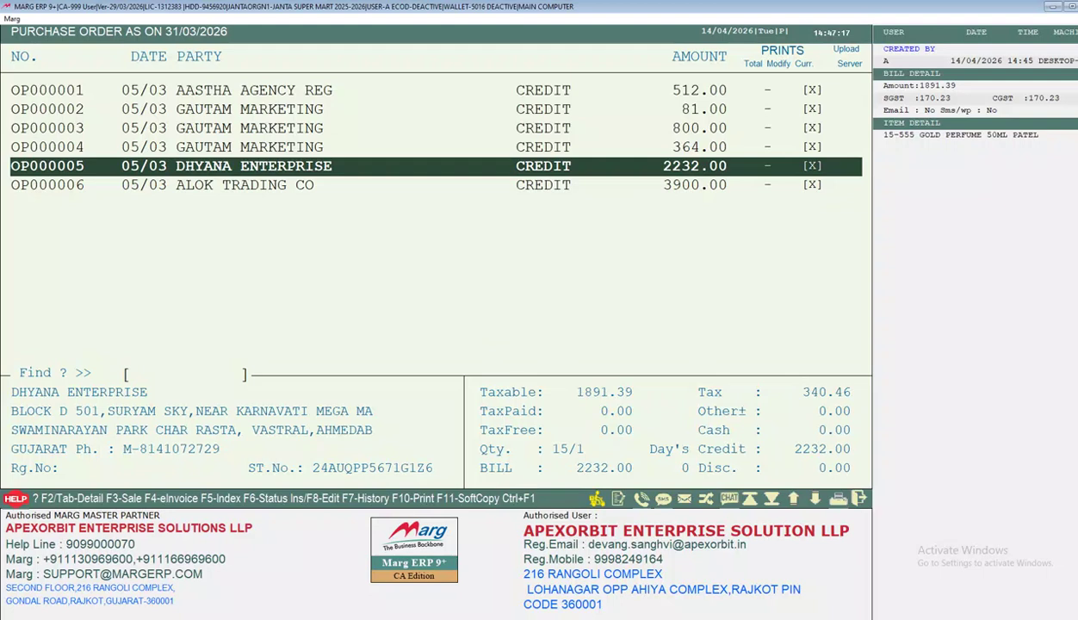
key("Return")
key("Escape")
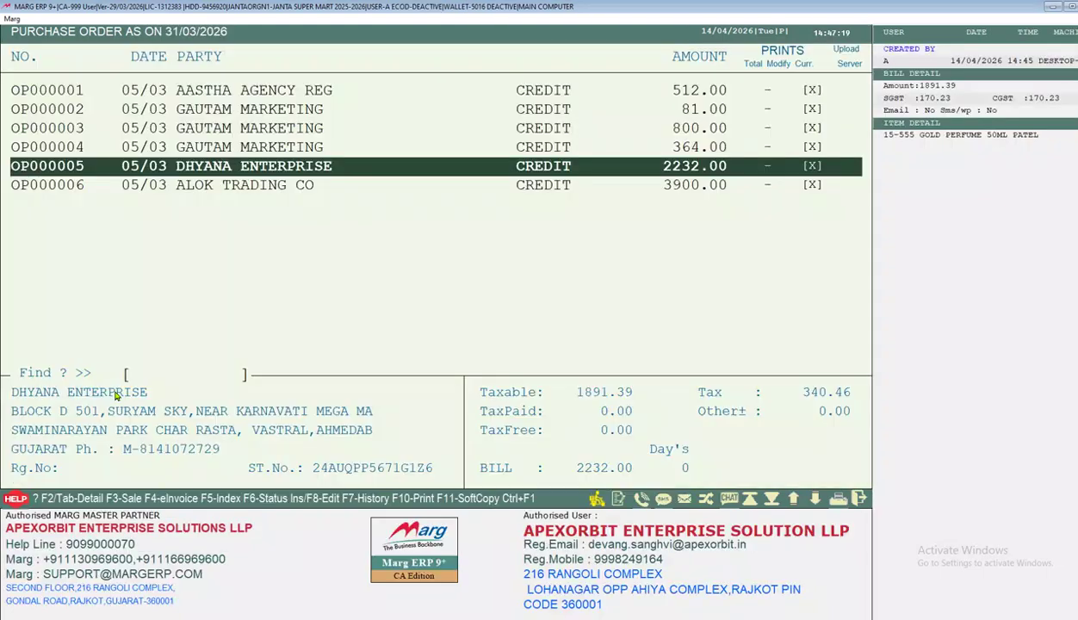
key("Down")
key("Return")
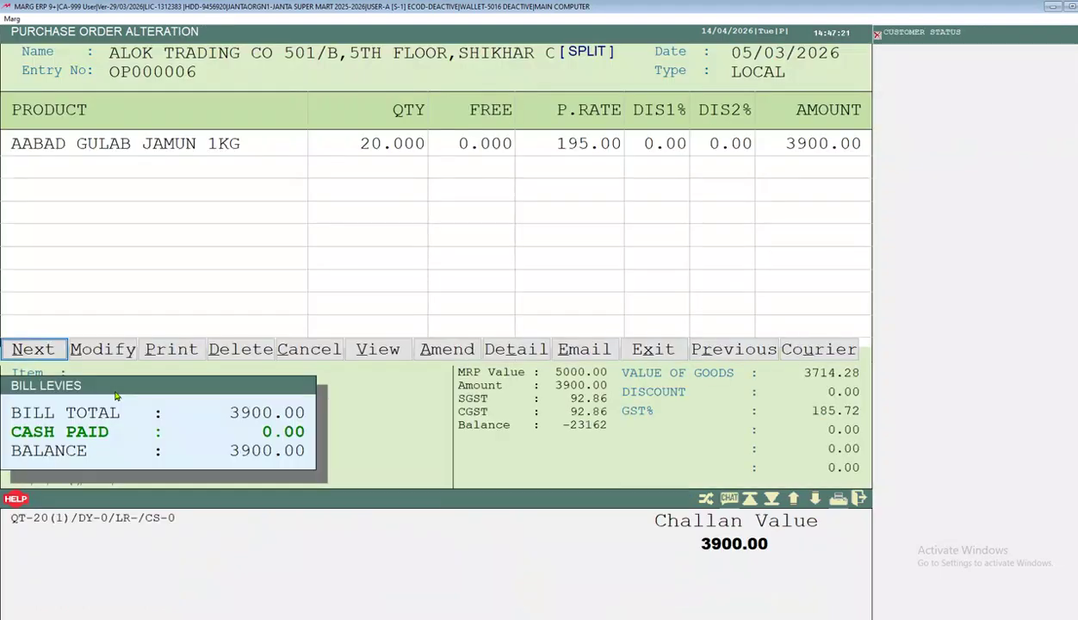
key("Escape")
key("Escape")
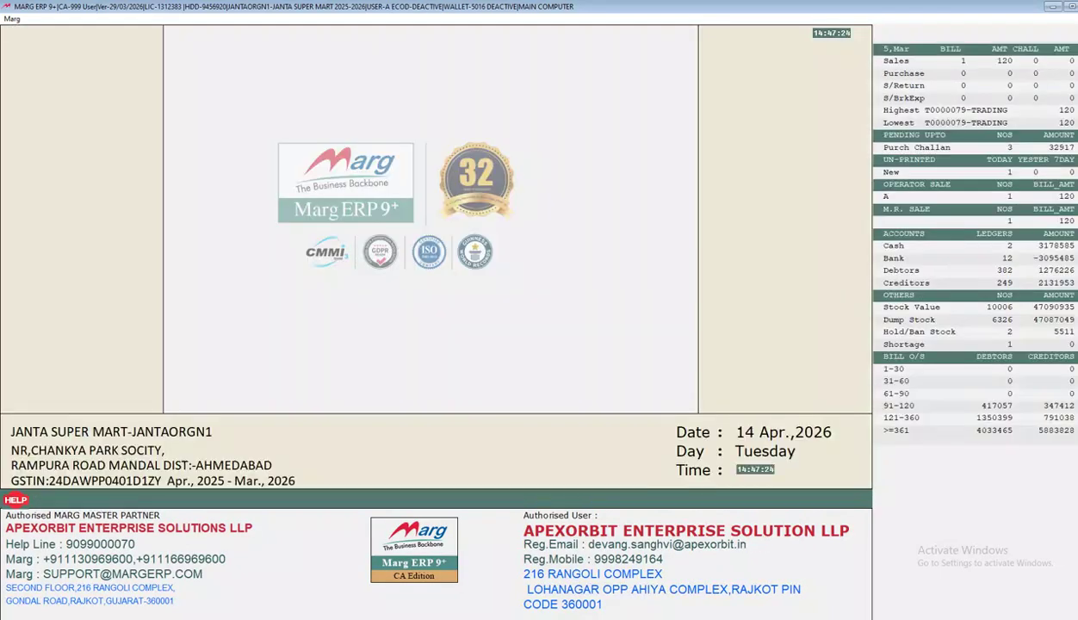
- Reopen the purchase order modification list with the period All Time and the All Ledger filter
key("alt+t")
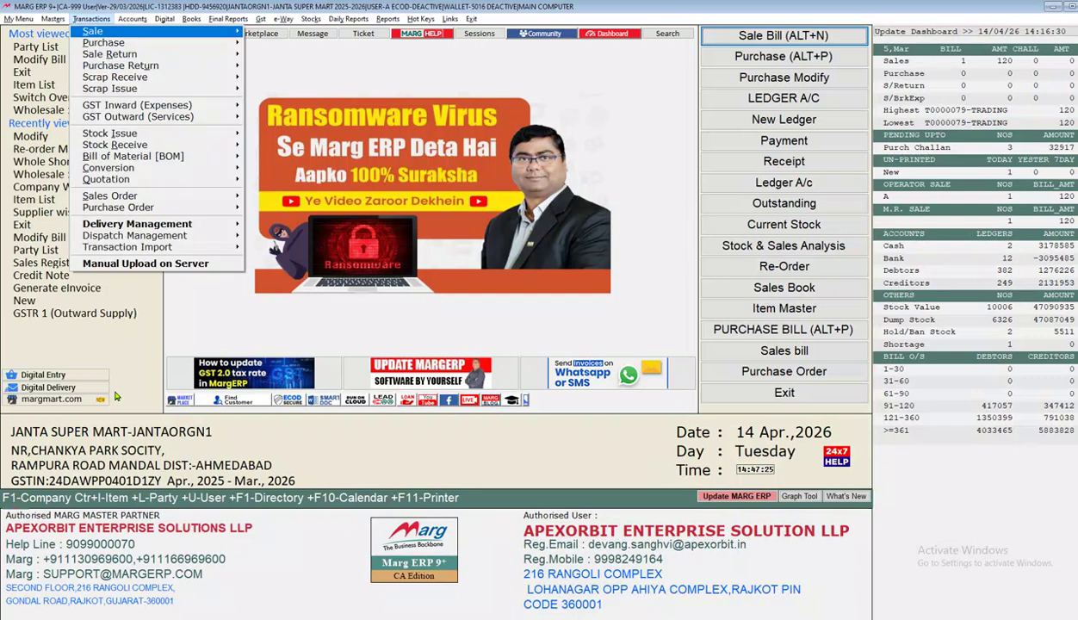
key("Down")
key("Down")
key("Down")
key("Down")
key("Down")
key("Up")
key("Up")
key("Up")
key("Up")
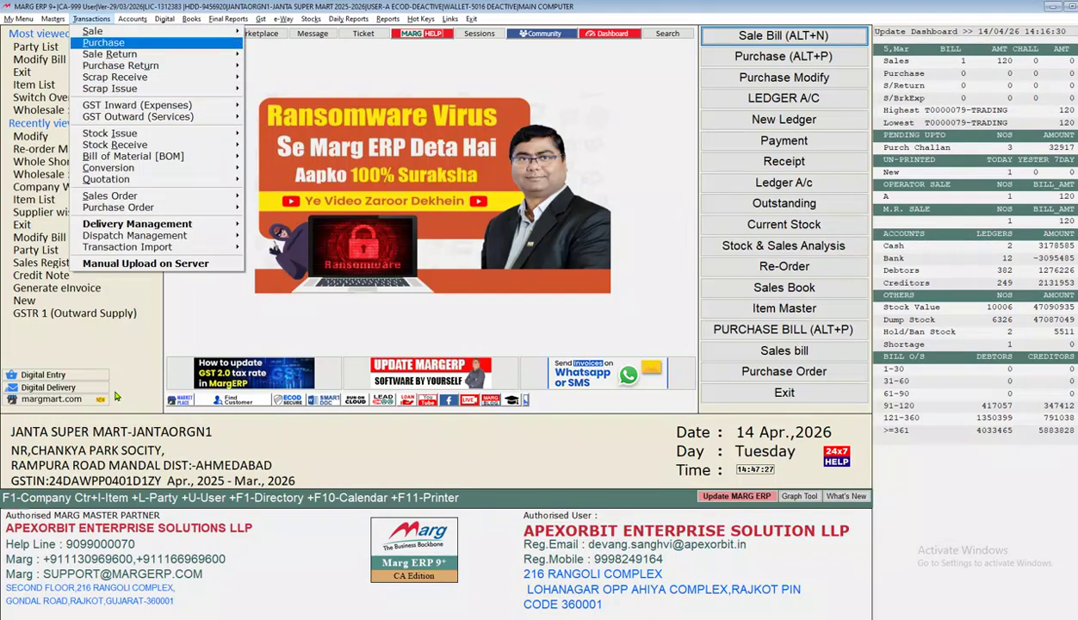
key("Down")
key("Down")
key("Down")
key("Down")
key("Down")
key("Down")
key("Down")
key("Down")
key("Down")
key("Down")
key("Down")
key("Down")
key("Down")
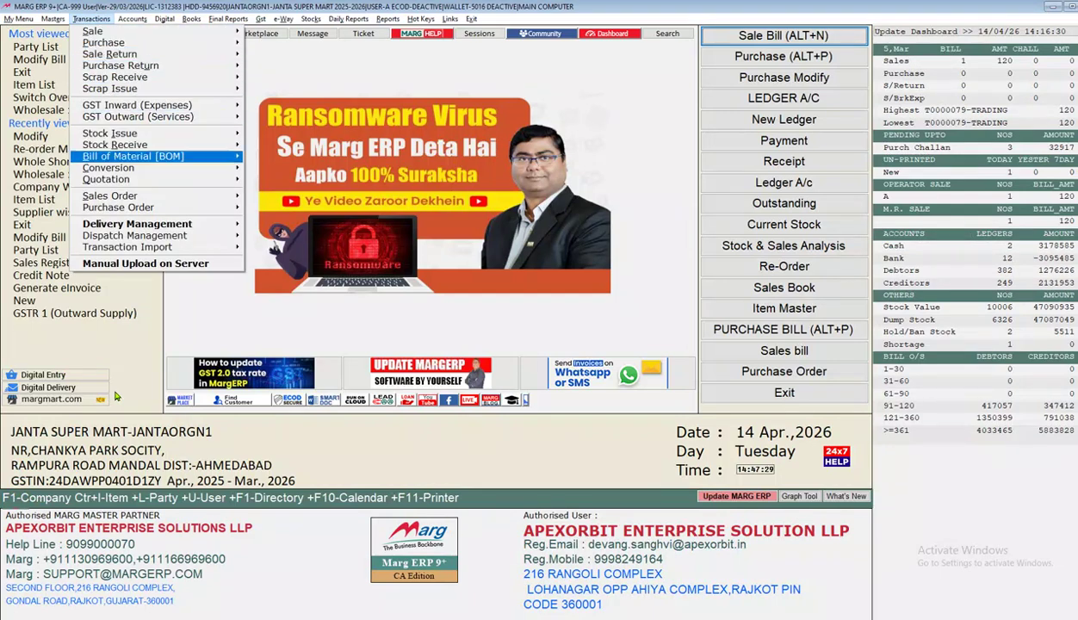
key("Right")
key("Down")
key("Return")
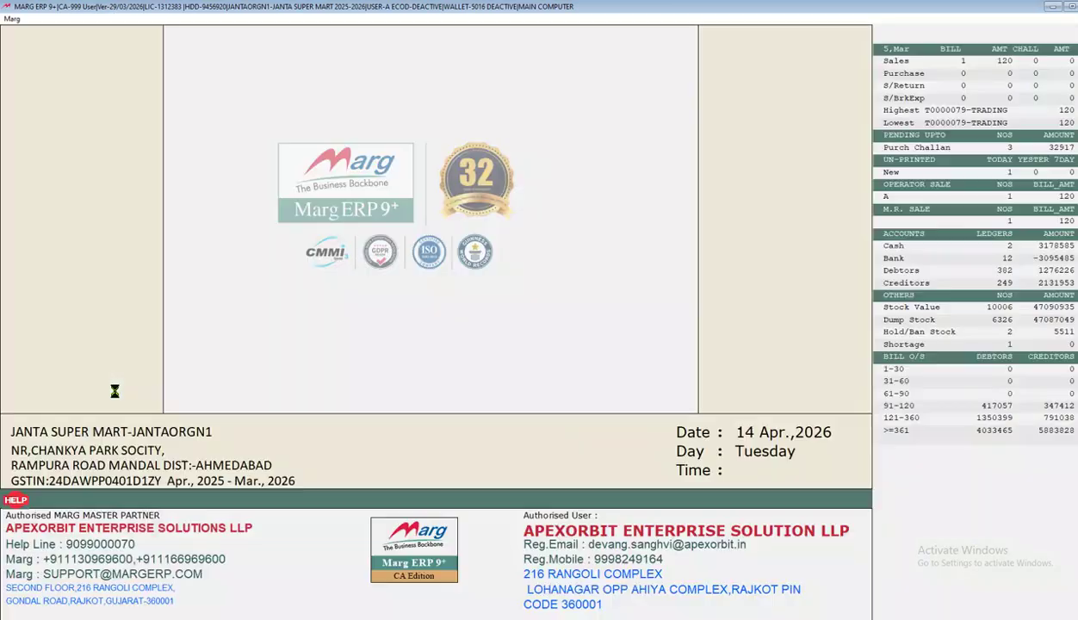
key("Return")
key("Down")
key("Return")
key("Return")
key("Return")
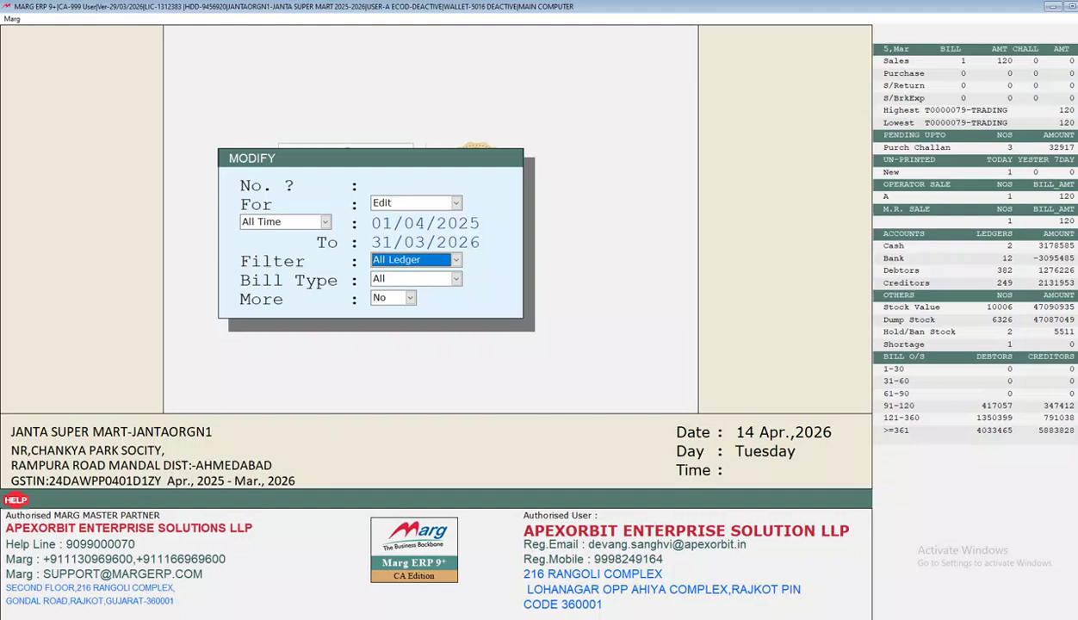
key("Return")
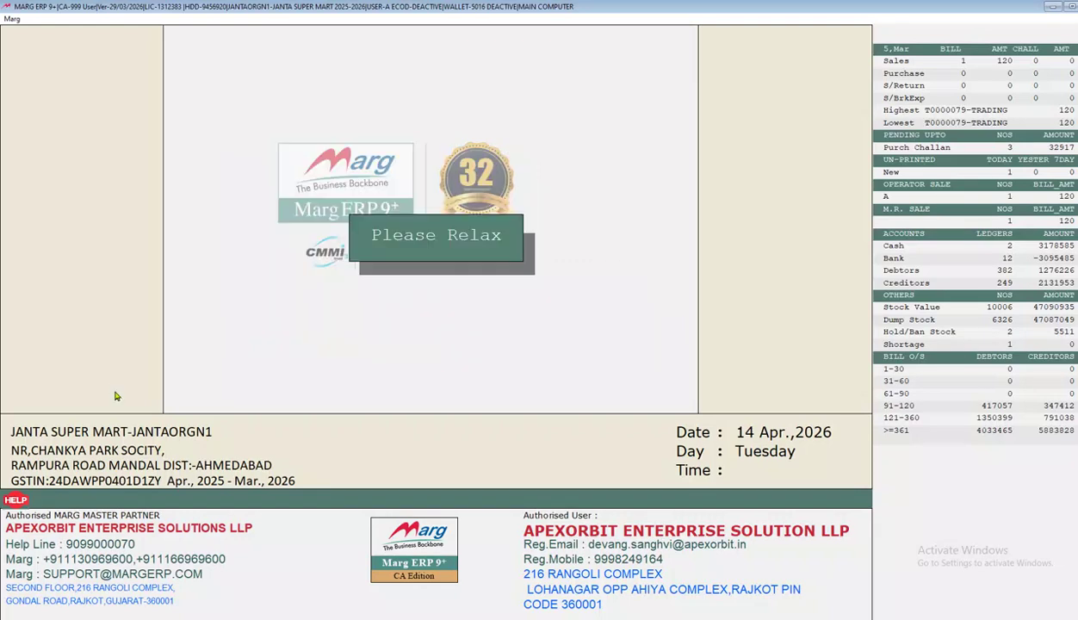
- Examine the item and bill details of the most recent purchase orders and close the list
key("Up")
key("Up")
key("Down")
key("Down")
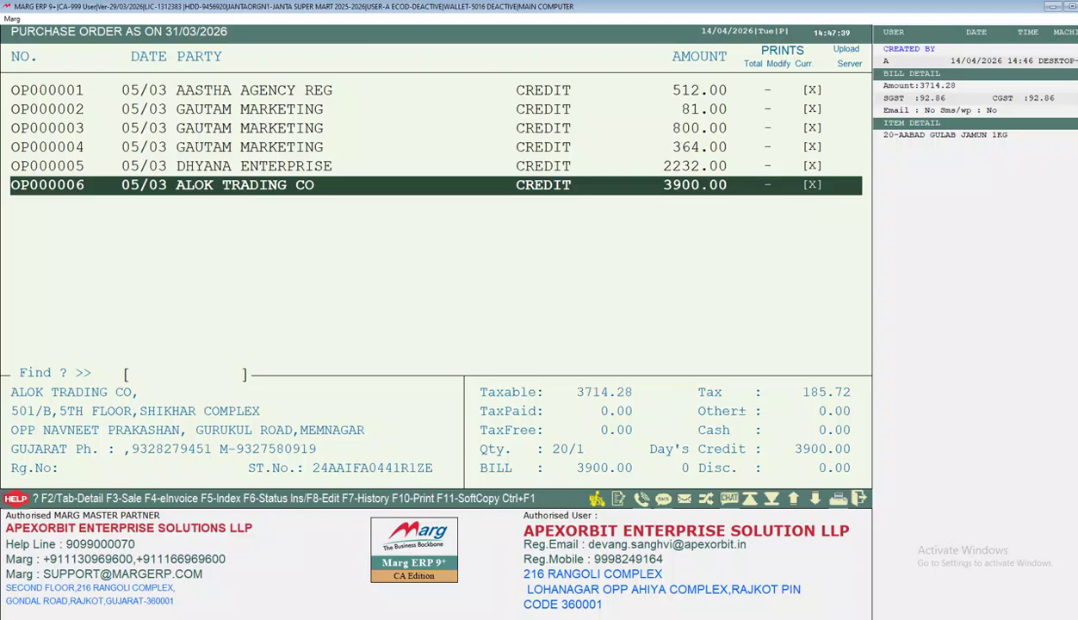
key("Escape")
- Start a new wholesale purchase bill and bring up the ledger list for choosing its supplier
key("alt+t")
key("Down")
key("Down")
key("Down")
key("Down")
key("Down")
key("Up")
key("Up")
key("Up")
key("Return")
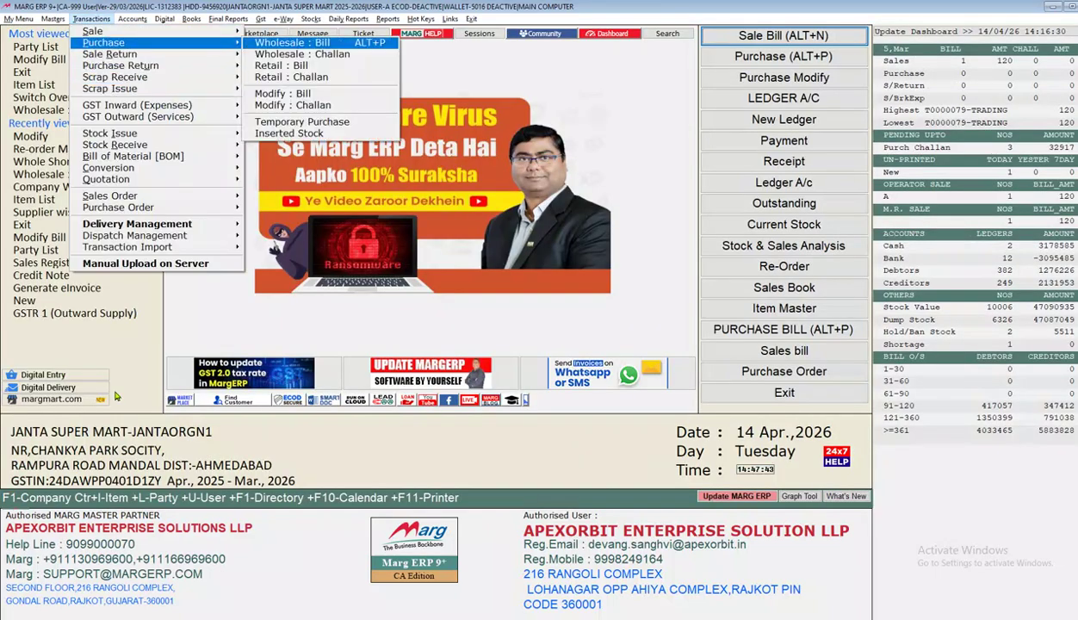
key("Return")
key("Return")
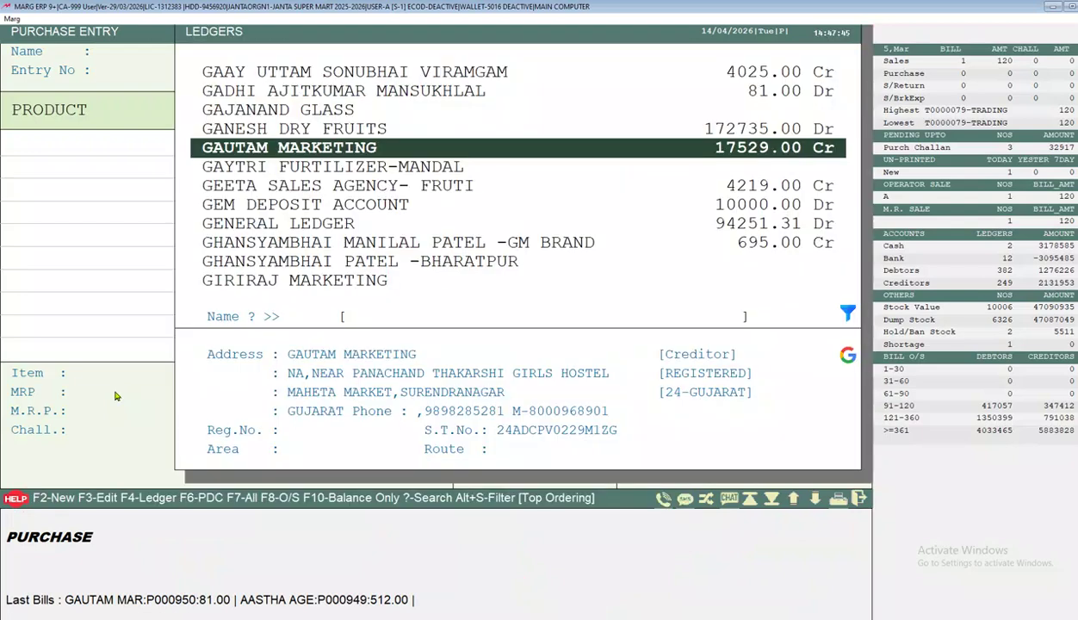
- Choose DHYANA ENTERPRISE as the bill's supplier, enter party number 00252, and accept the 31/03/2026 date and LOCAL type
type("DHYA")
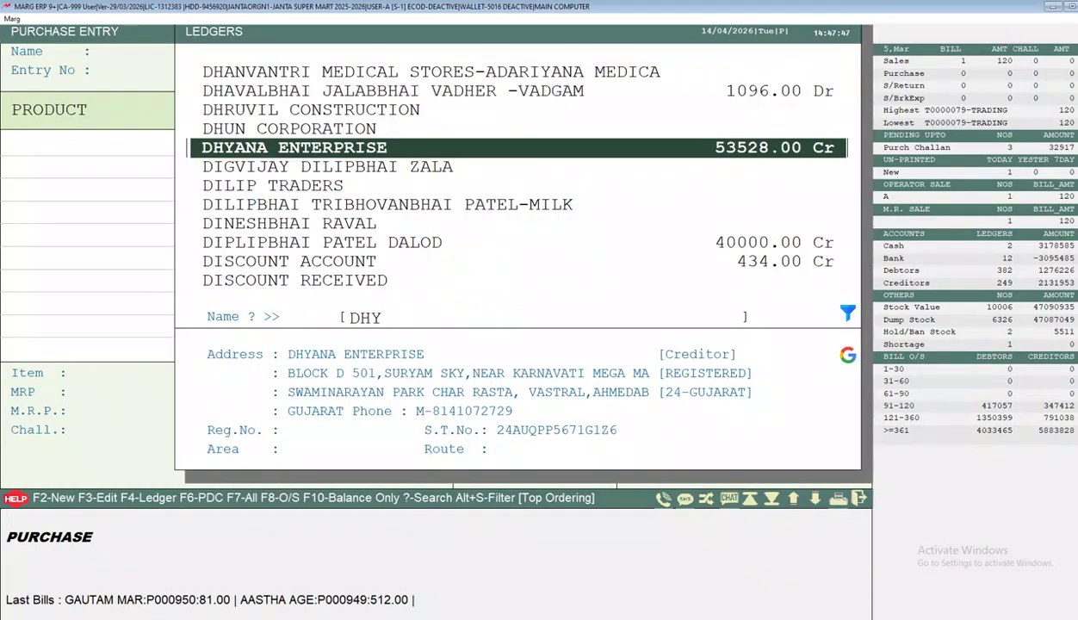
key("Return")
type("00252")
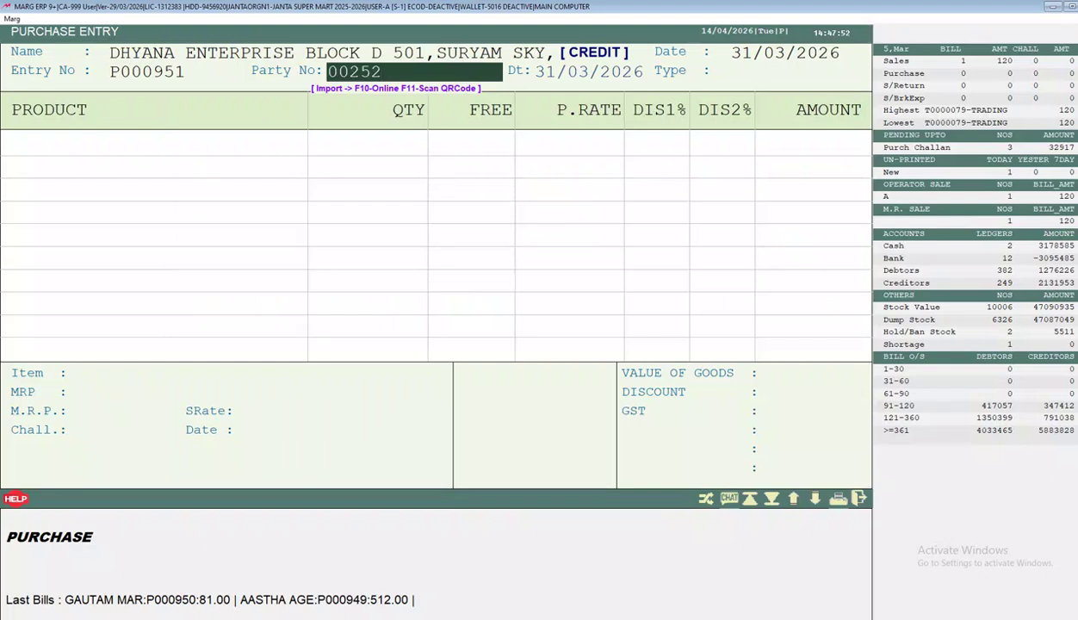
key("Return")
key("Return")
key("Return")
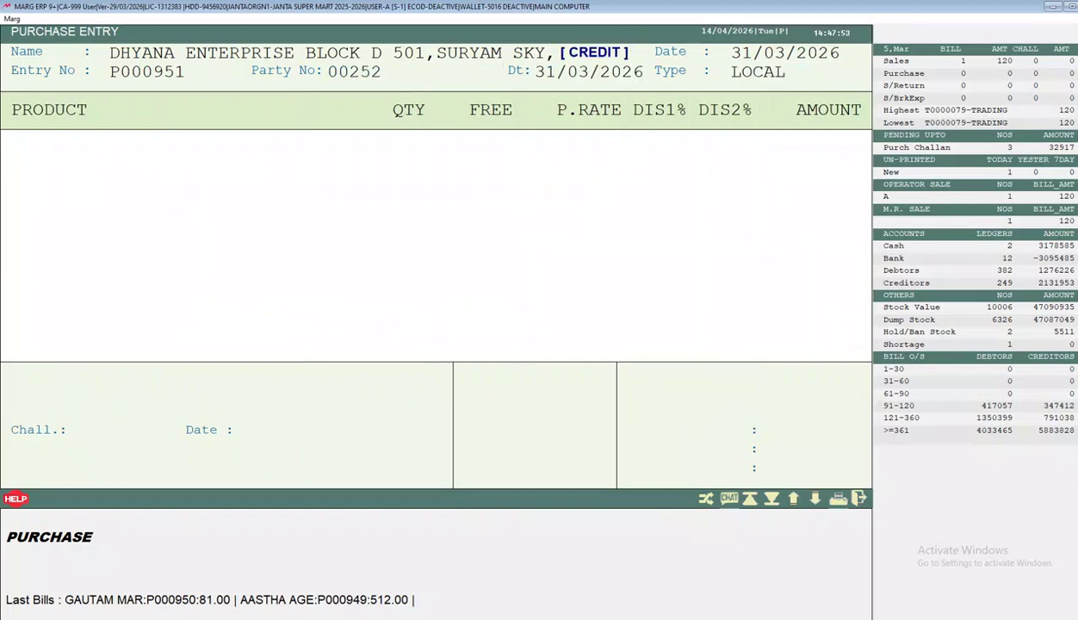
key("Return")
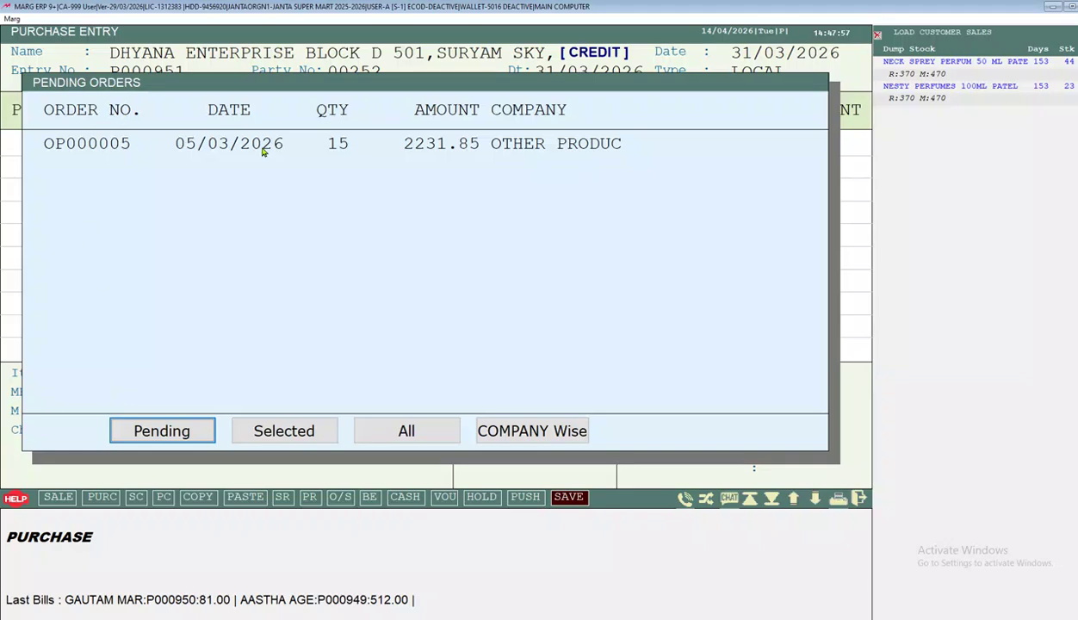
- Select the supplier's pending purchase order dated 05/03/2026 for loading into the purchase bill
left_click(272, 429)
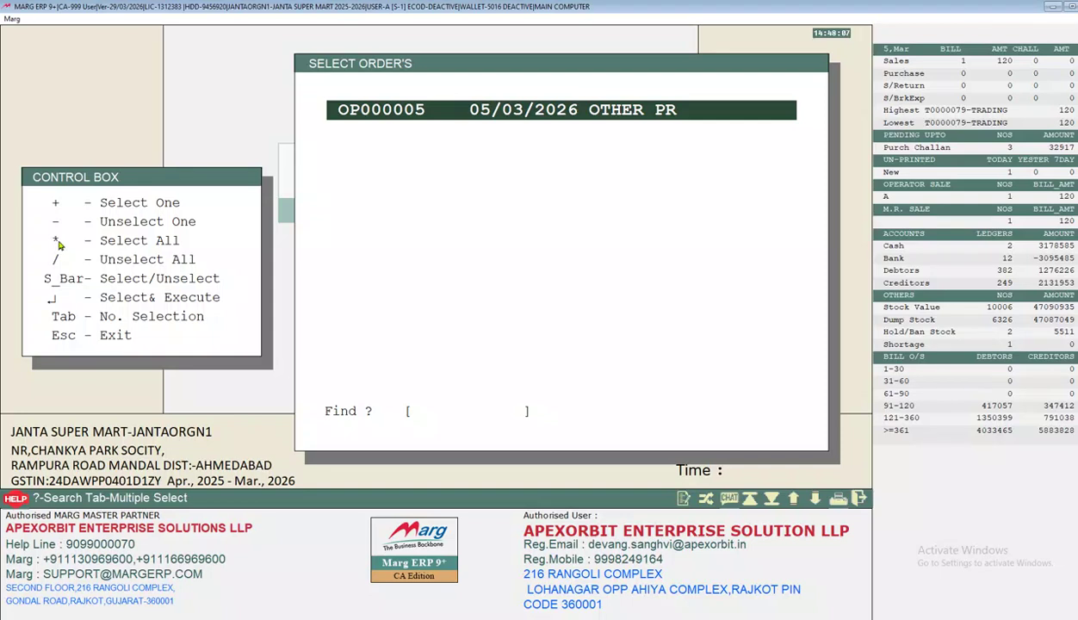
key("plus")
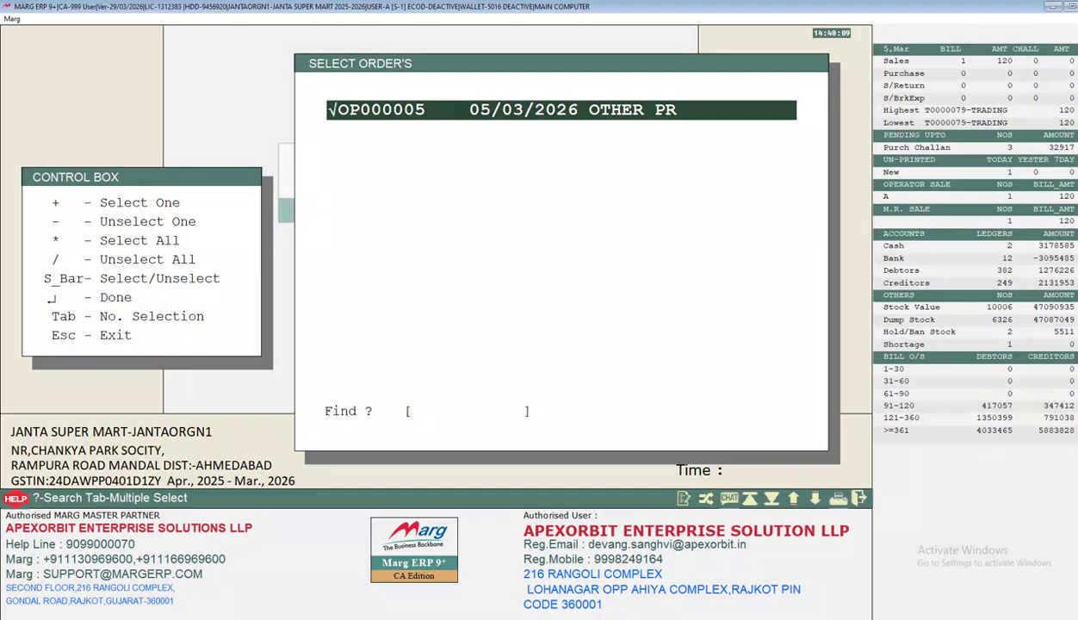
key("Return")
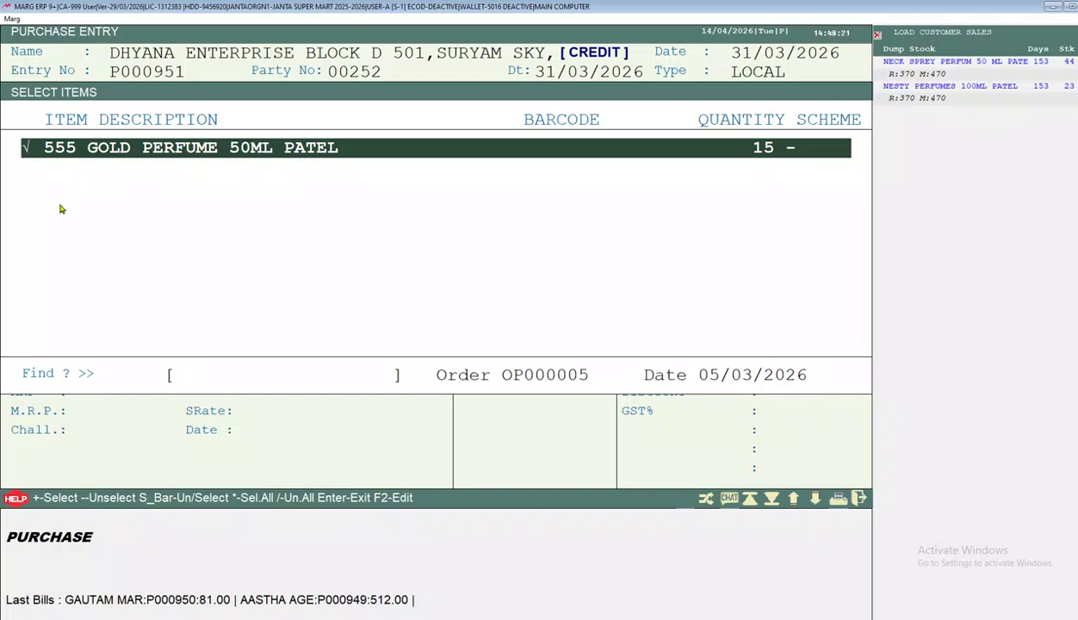
- Set the load quantity of 555 GOLD PERFUME 50ML PATEL to 10 without a scheme and load the item into the bill
key("F2")
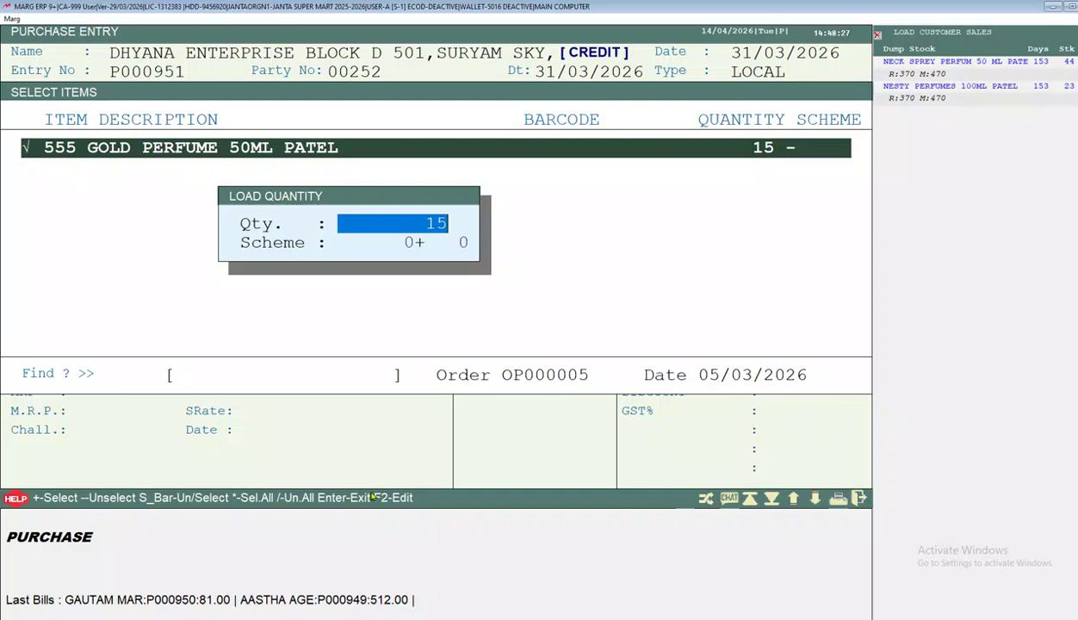
type("10")
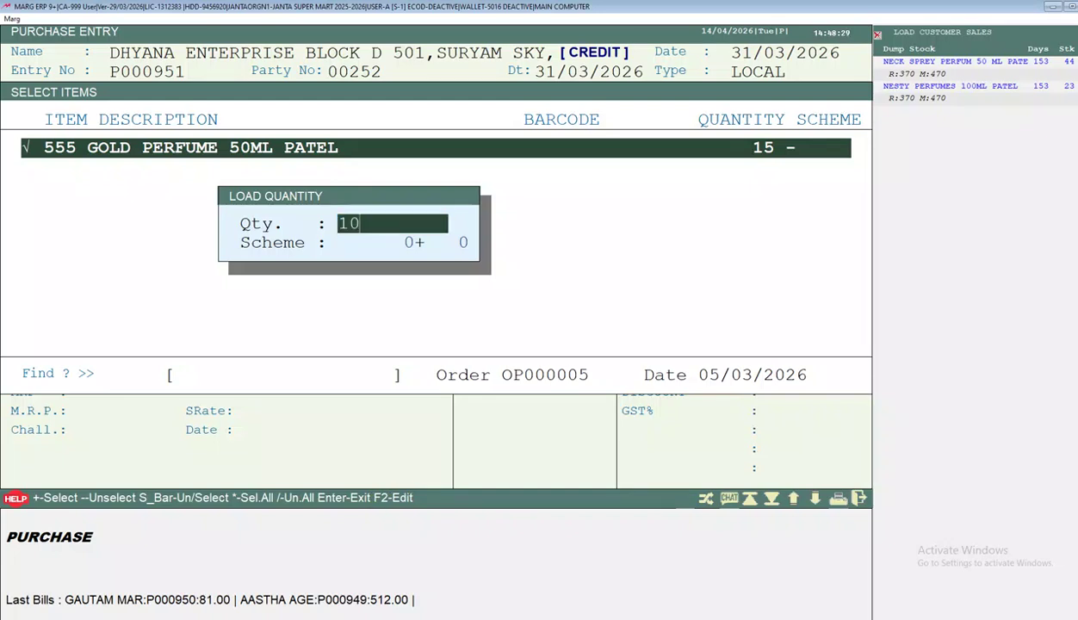
key("Return")
key("Return")
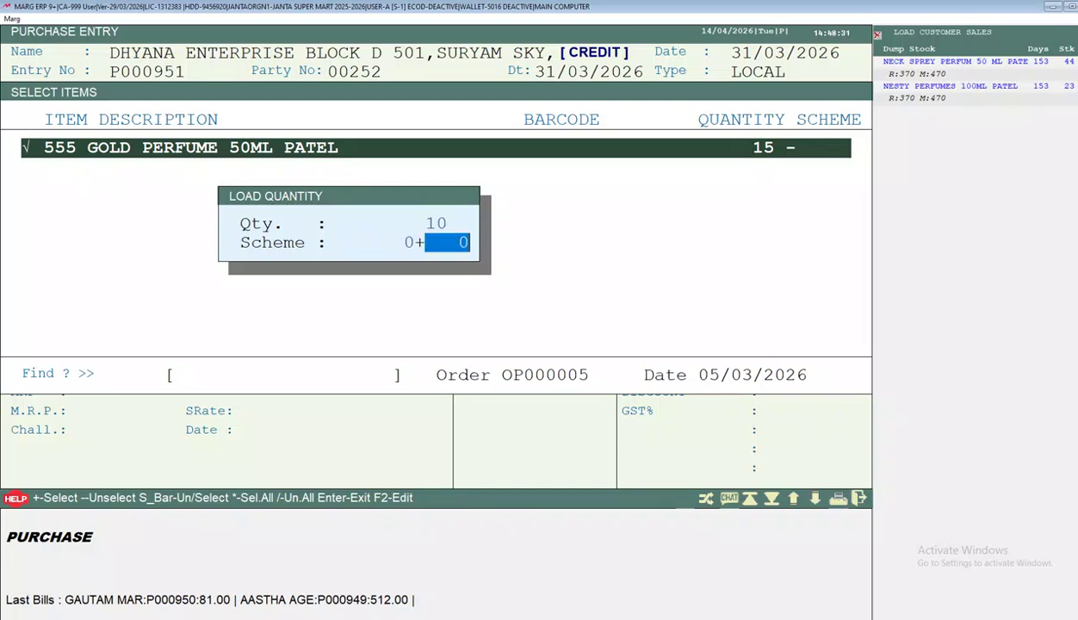
key("Return")
key("Return")
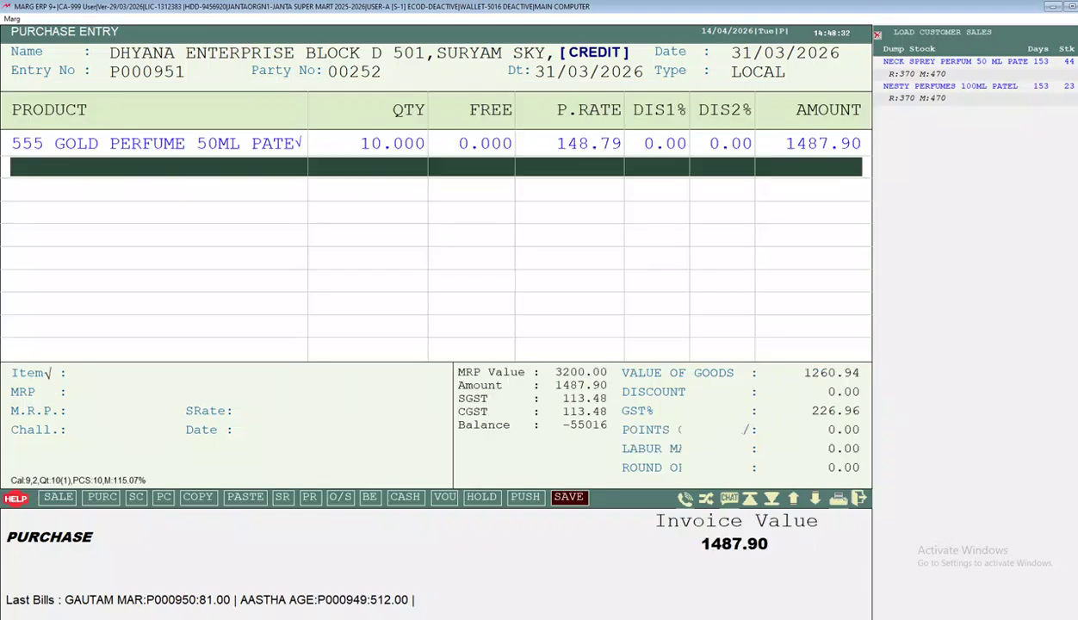
- Finish the purchase bill, decline quantity-based rate changes, and save it with no cash paid
key("Escape")
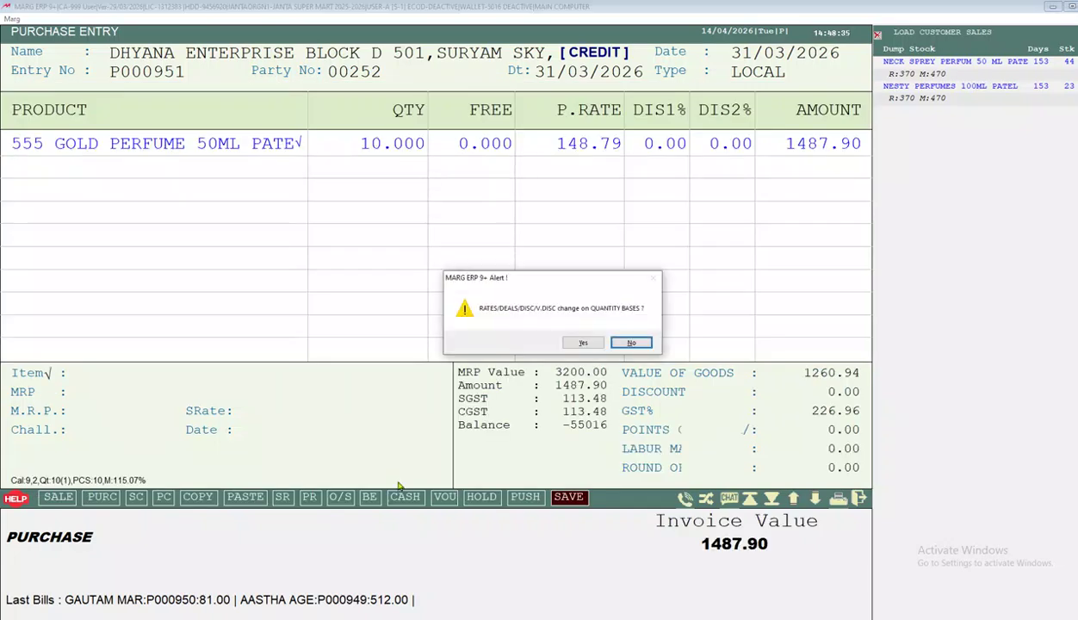
key("Return")
key("Return")
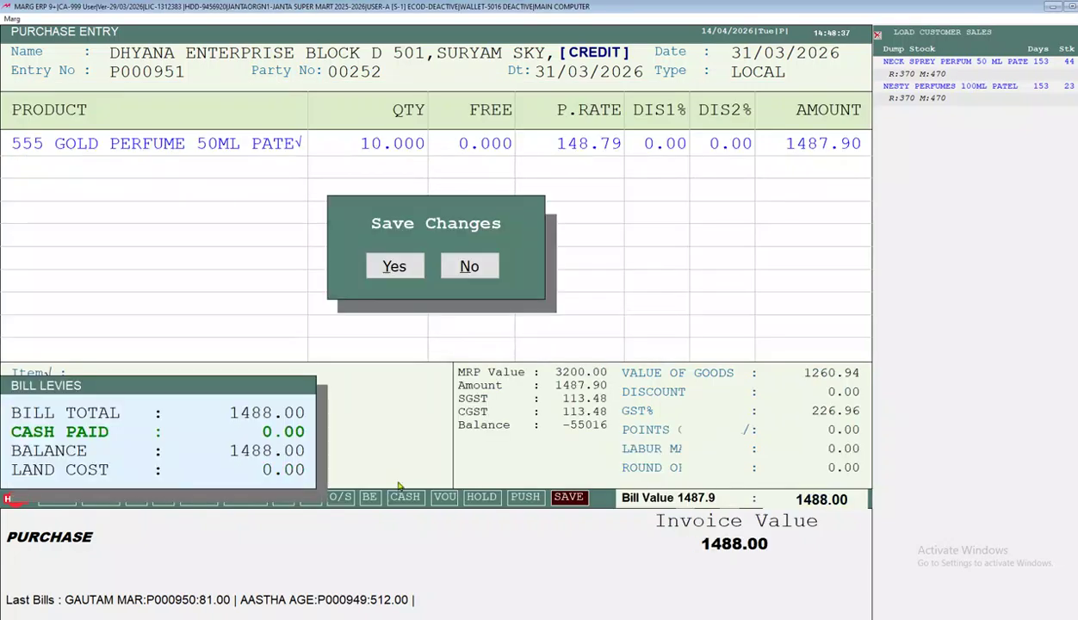
key("Return")
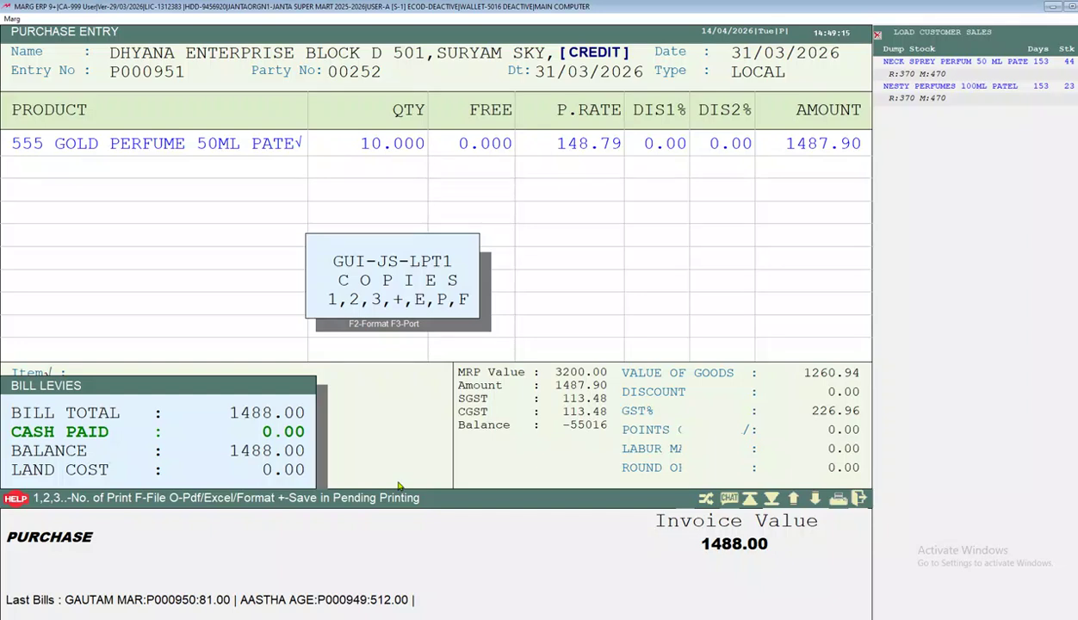
- Preview the purchase bill in GUI-View format, close the preview, and leave the purchase entry
key("o")
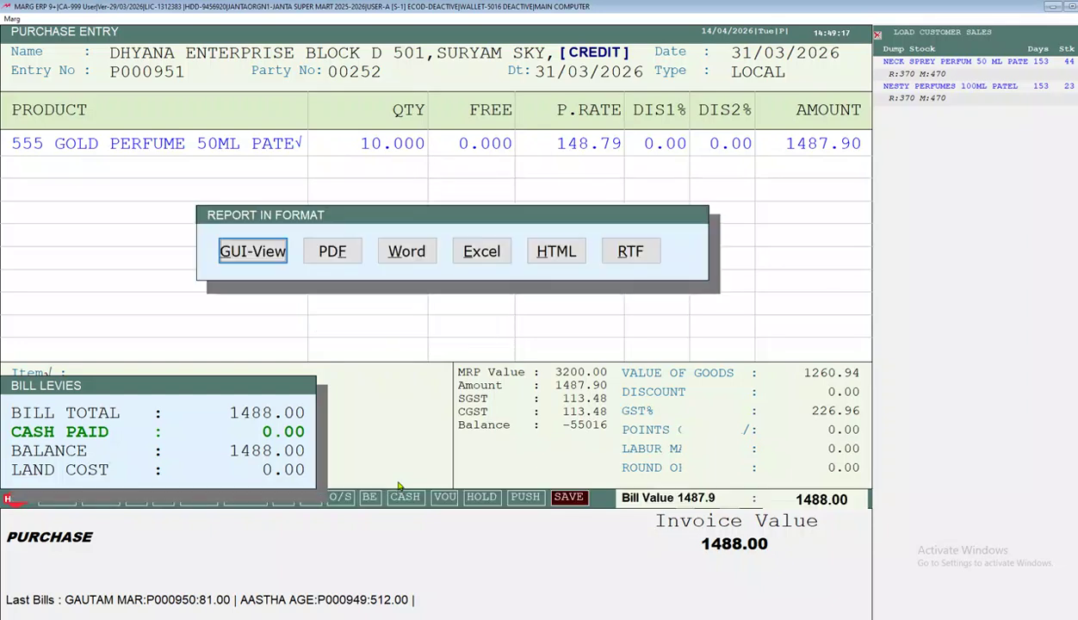
key("Return")
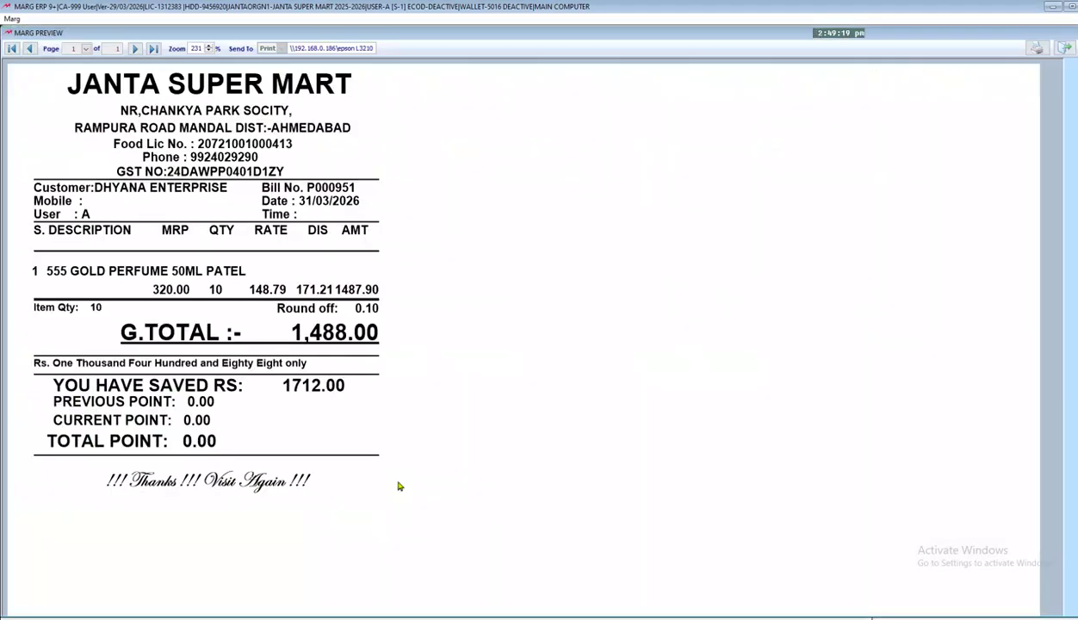
key("Escape")
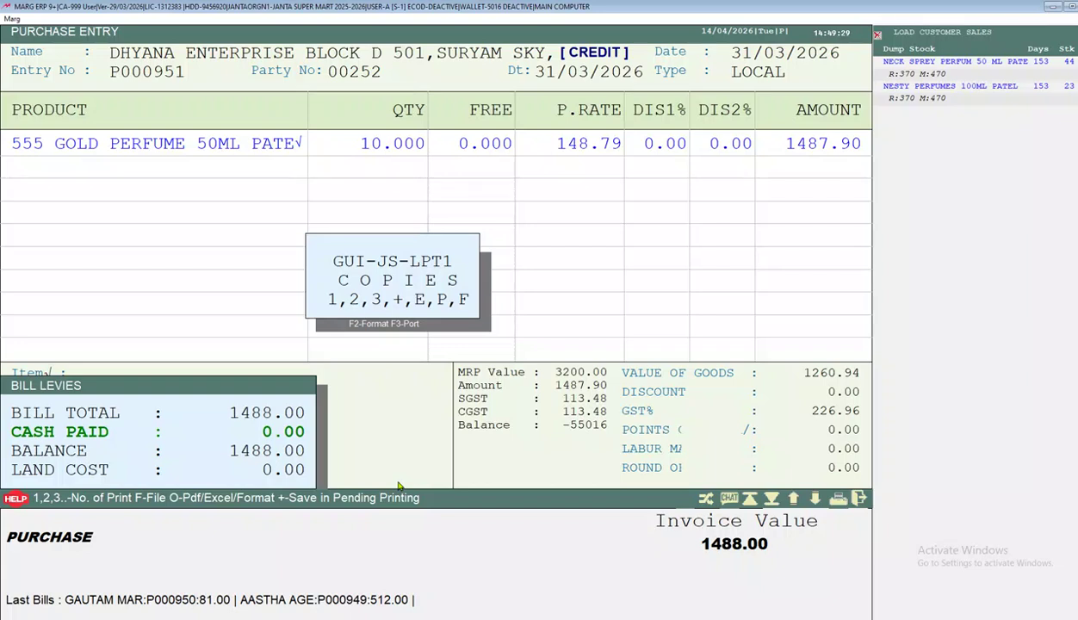
key("Escape")
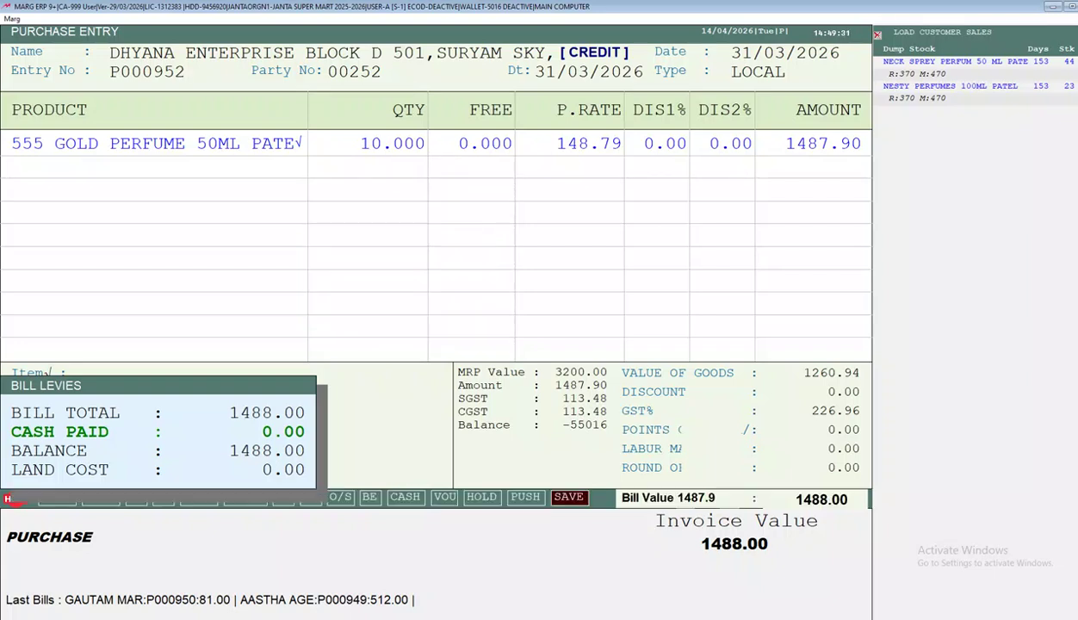
key("Escape")
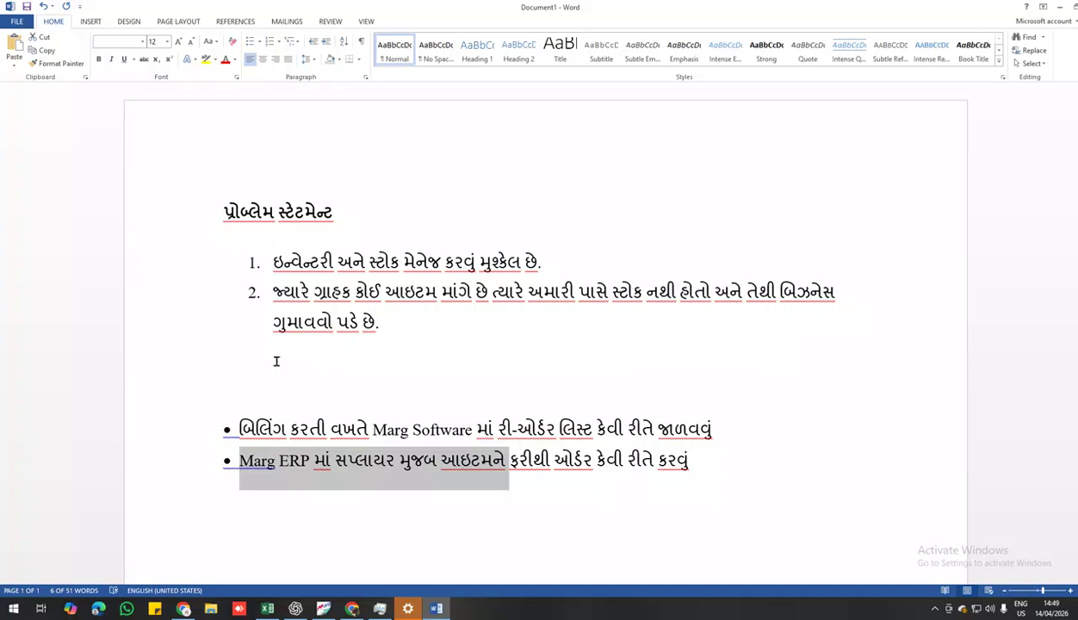
- Highlight the two bullet points about the re-order list and supplier-wise ordering in the Word document to review them
left_click(261, 460)
left_click_drag(242, 428, 692, 435)
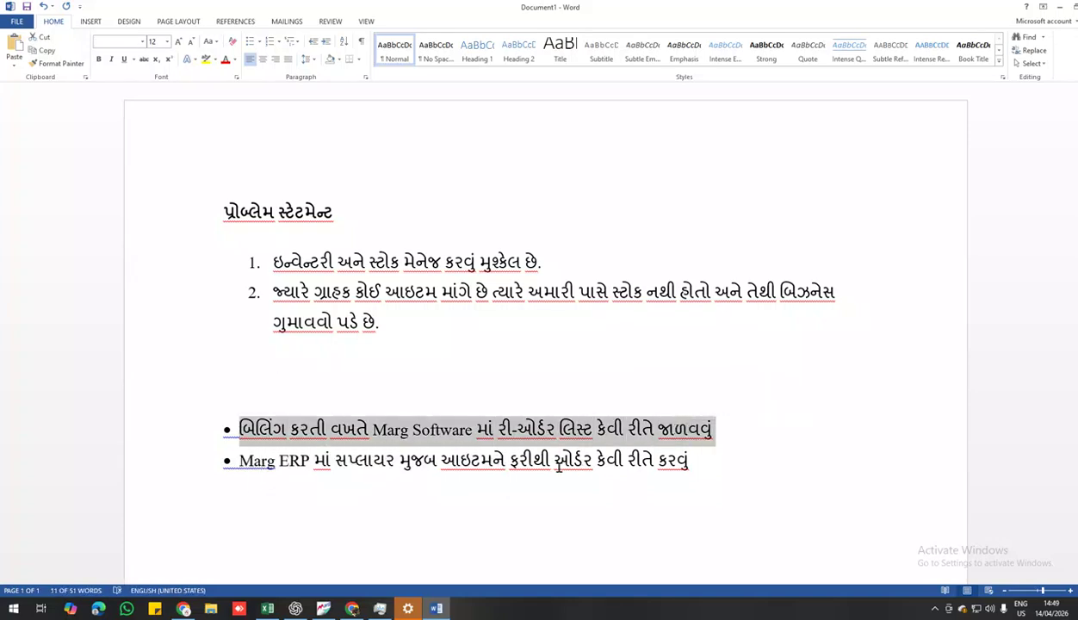
left_click_drag(227, 459, 694, 462)
- Switch to Marg ERP and open the sales-based reorder form with type Re-Order and supplier selection Selected
left_click(323, 609)
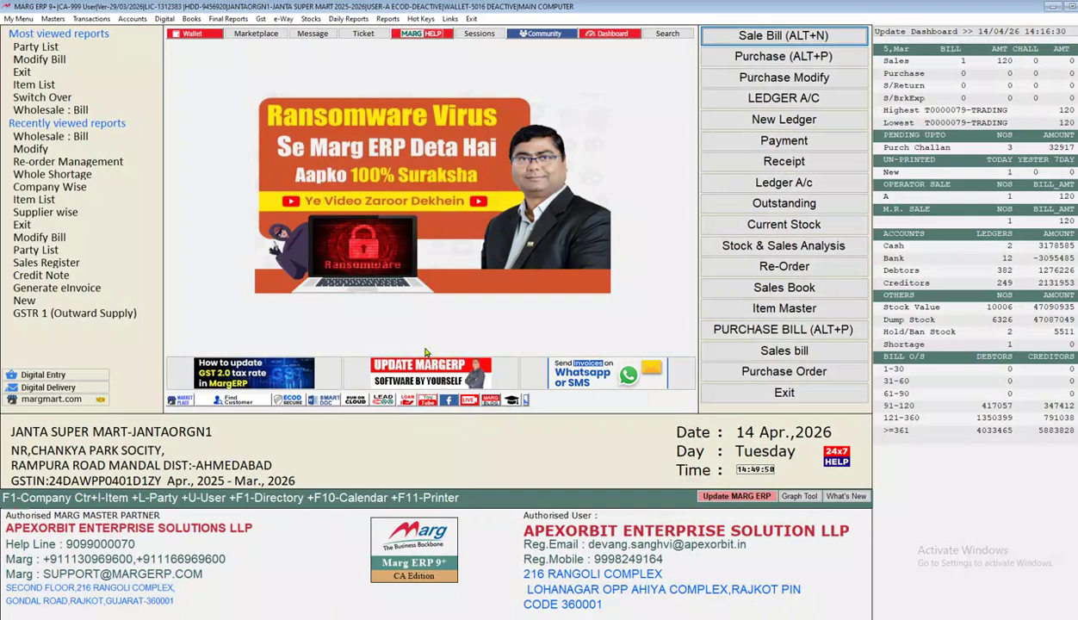
left_click(775, 267)
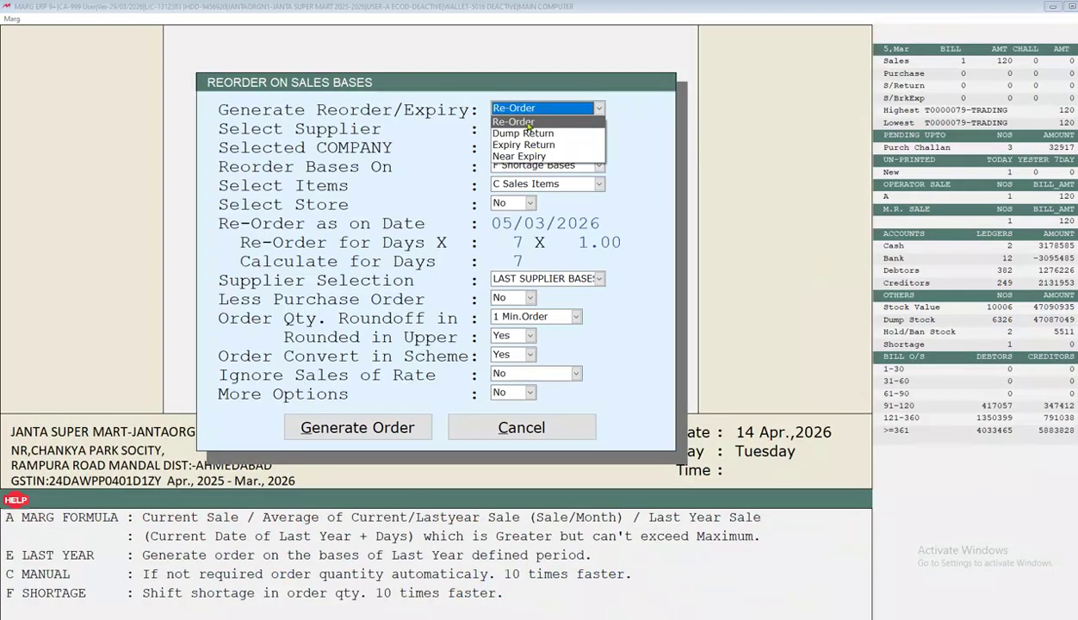
left_click(528, 125)
left_click(528, 126)
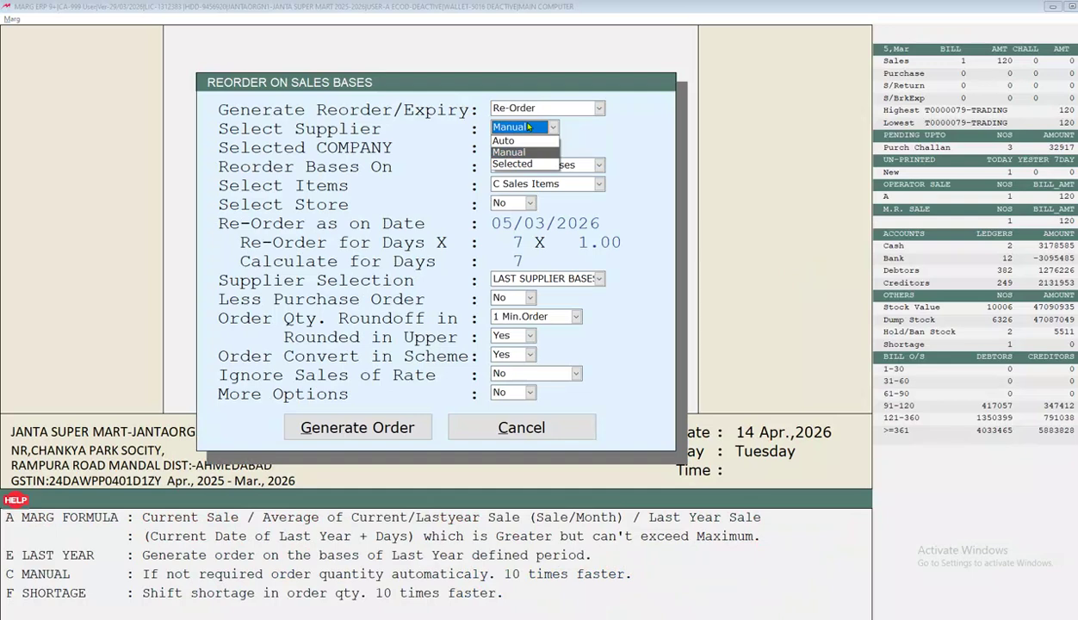
key("Down")
key("Return")
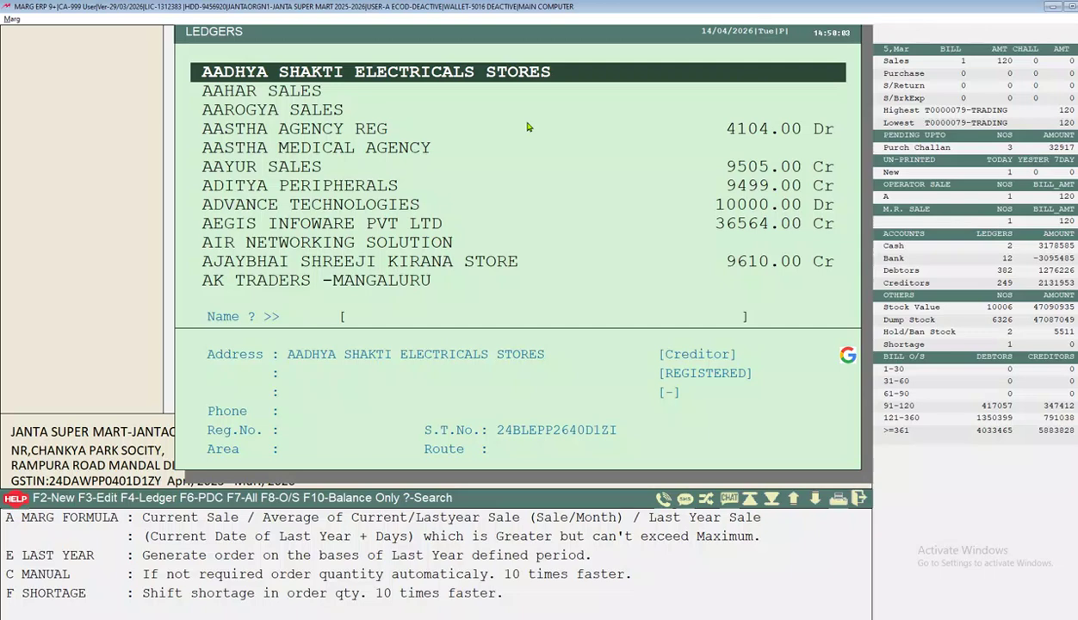
- Choose AASTHA AGENCY REG from the ledger list as the supplier for the re-order
key("Down")
key("Down")
key("Down")
key("Down")
key("Down")
key("Down")
key("Down")
key("Down")
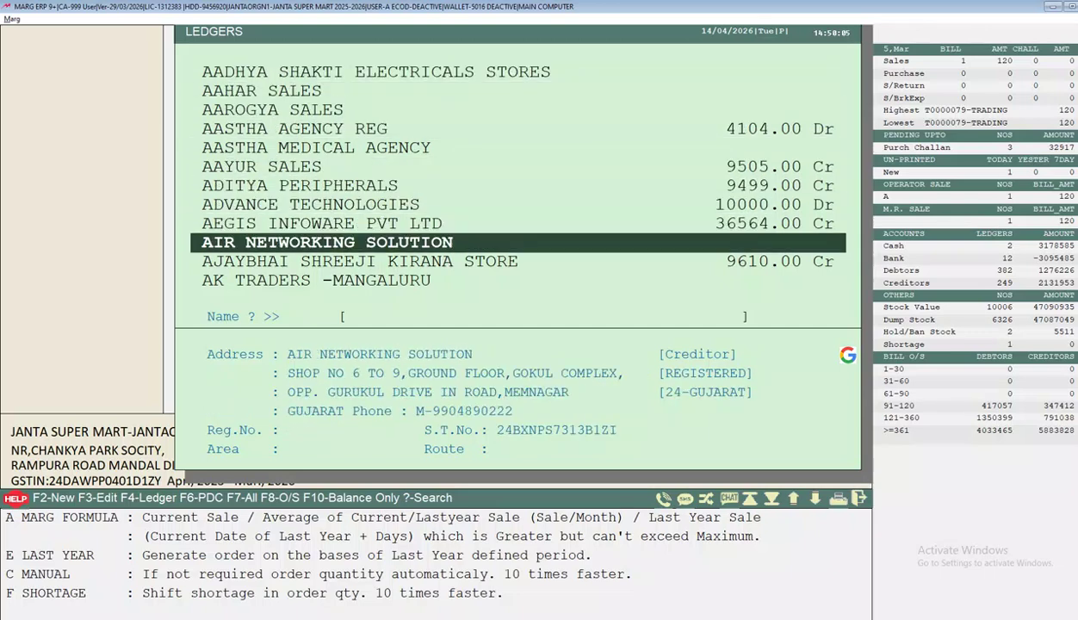
key("Up")
key("Up")
key("Up")
key("Up")
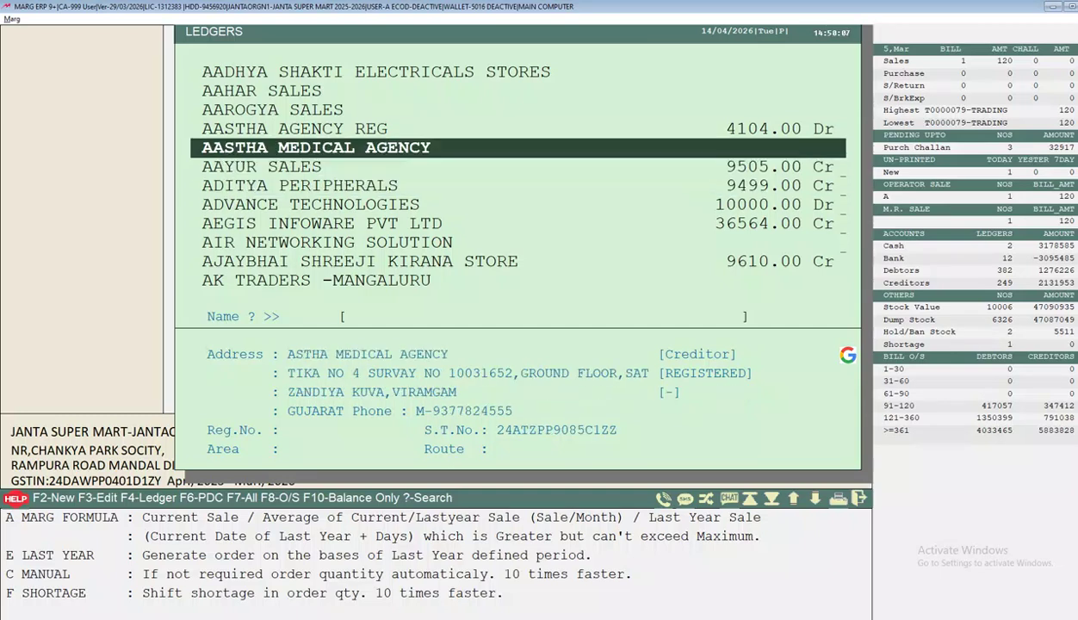
key("Up")
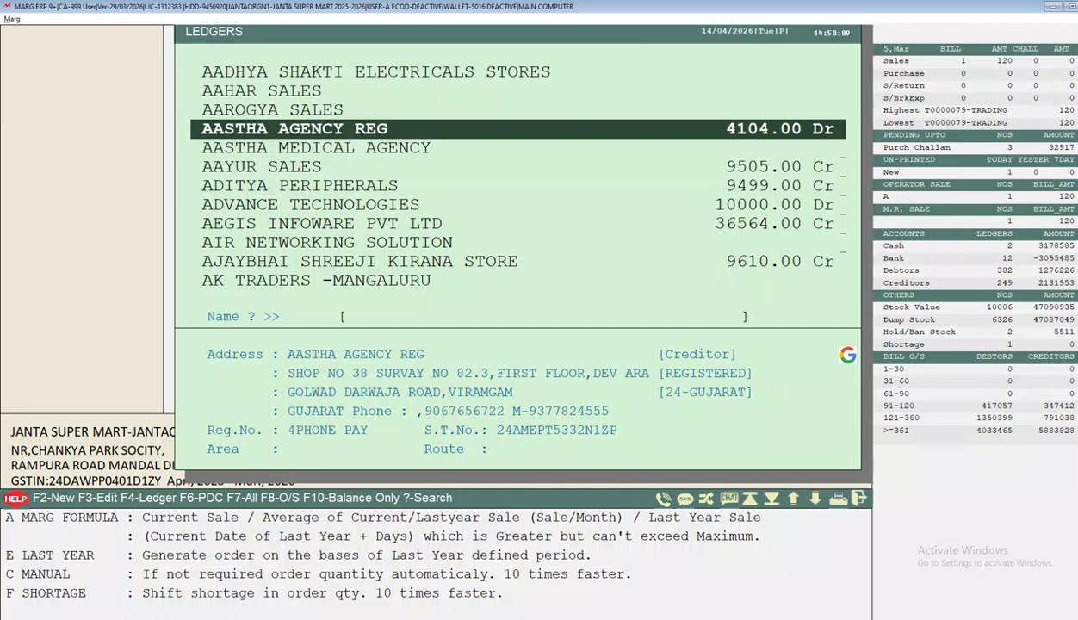
key("Return")
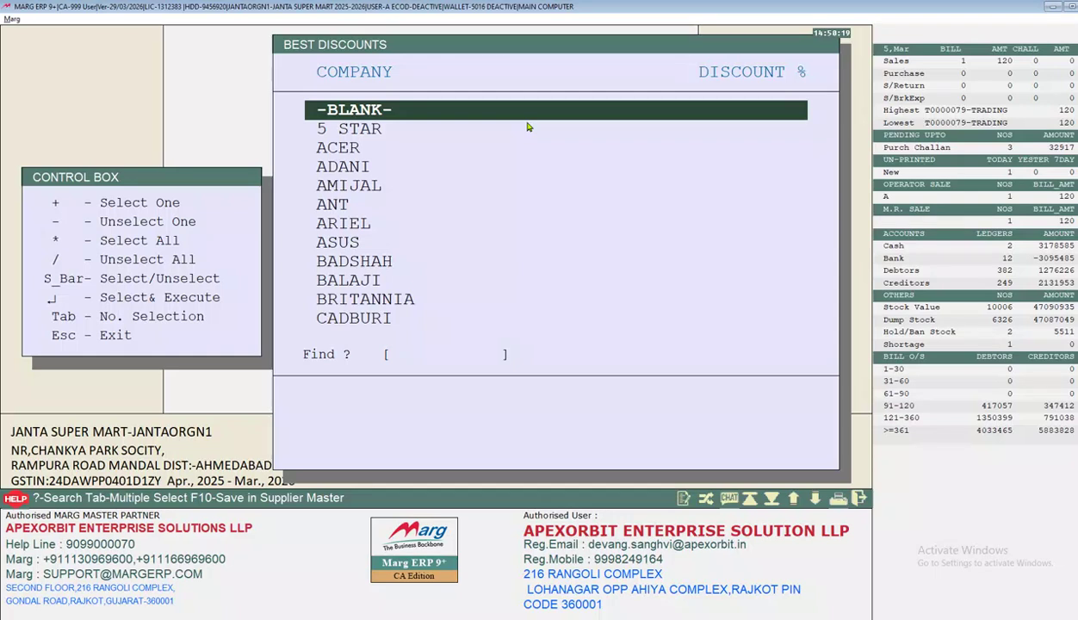
- Select all companies in the Best Discounts list for the chosen supplier and confirm the selection
key("Down")
key("Down")
key("Down")
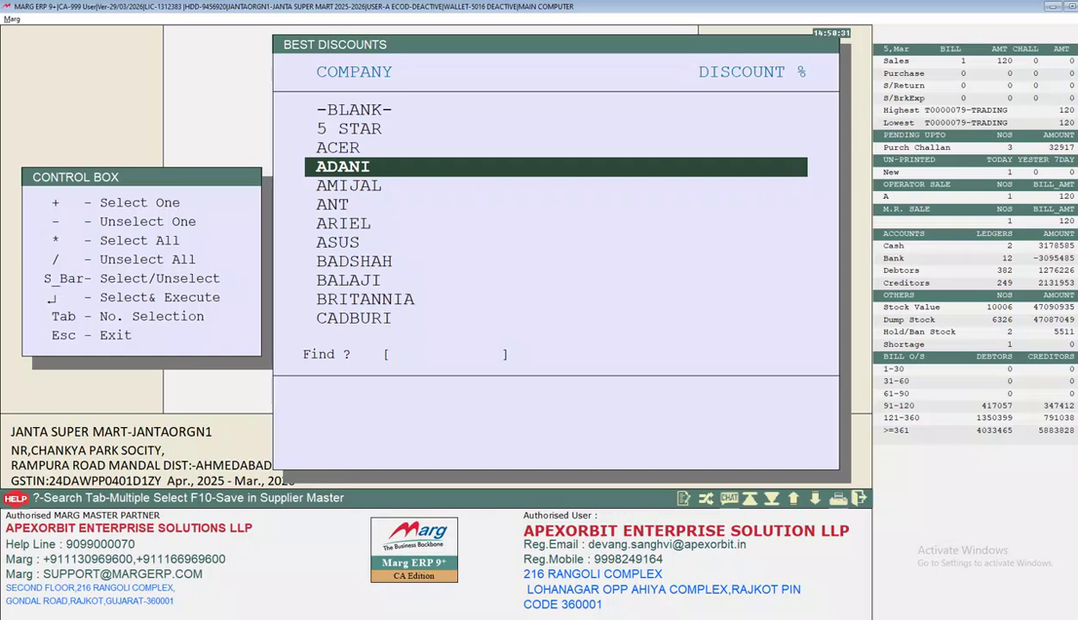
key("asterisk")
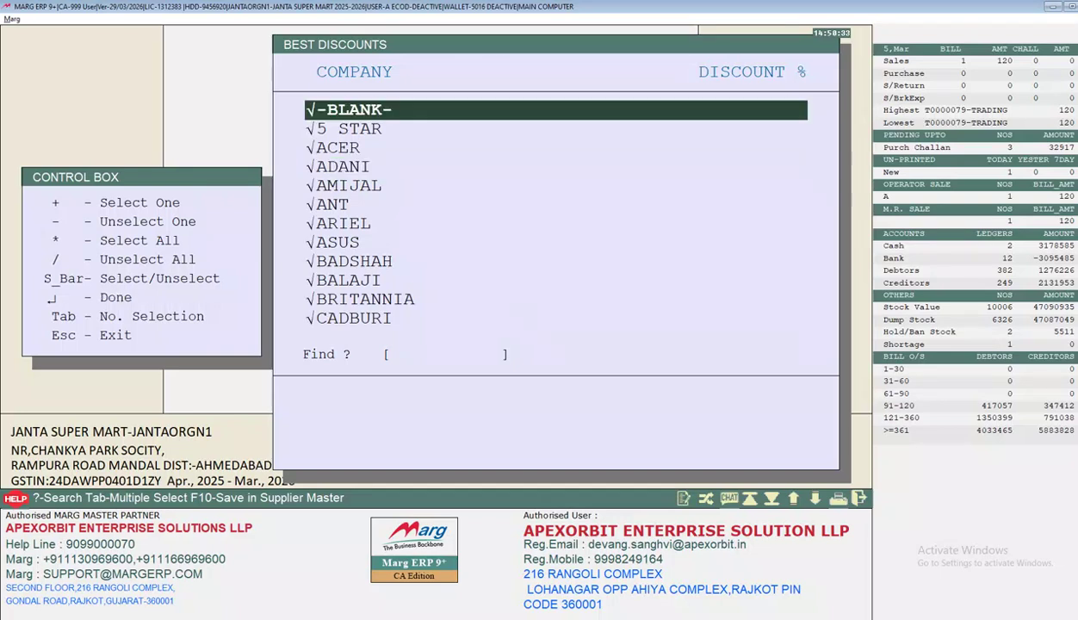
key("Return")
key("Return")
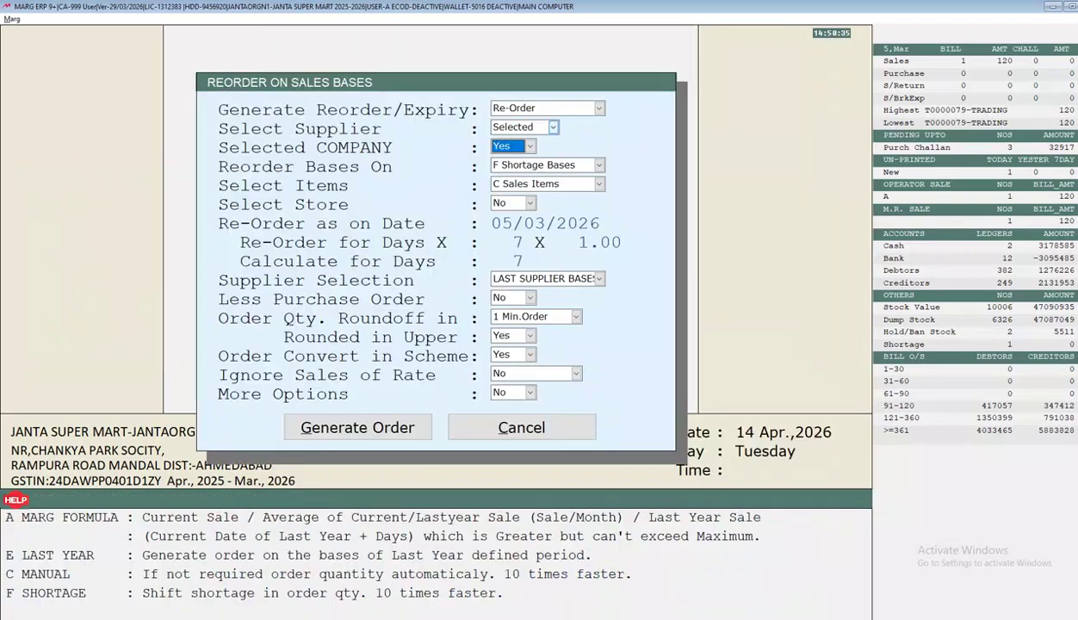
- Keep Selected COMPANY at Yes, accept F Shortage Bases, C Sales Items and the 7-day calculation, and generate the re-order
key("y")
key("Return")
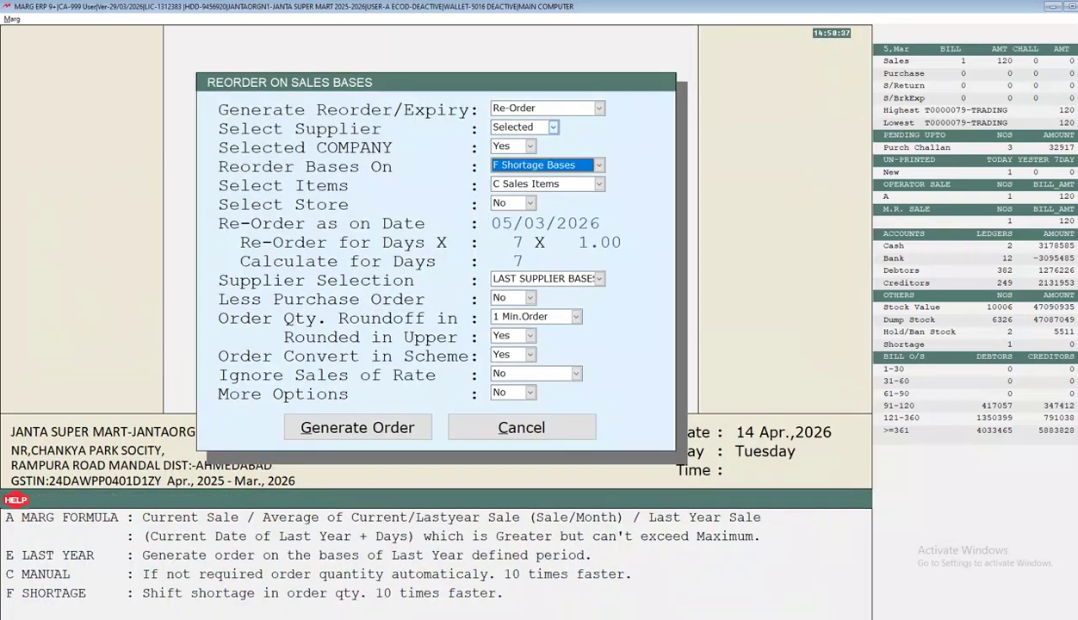
key("Return")
key("Return")
key("Return")
key("Return")
key("Return")
key("Return")
key("Return")
key("Return")
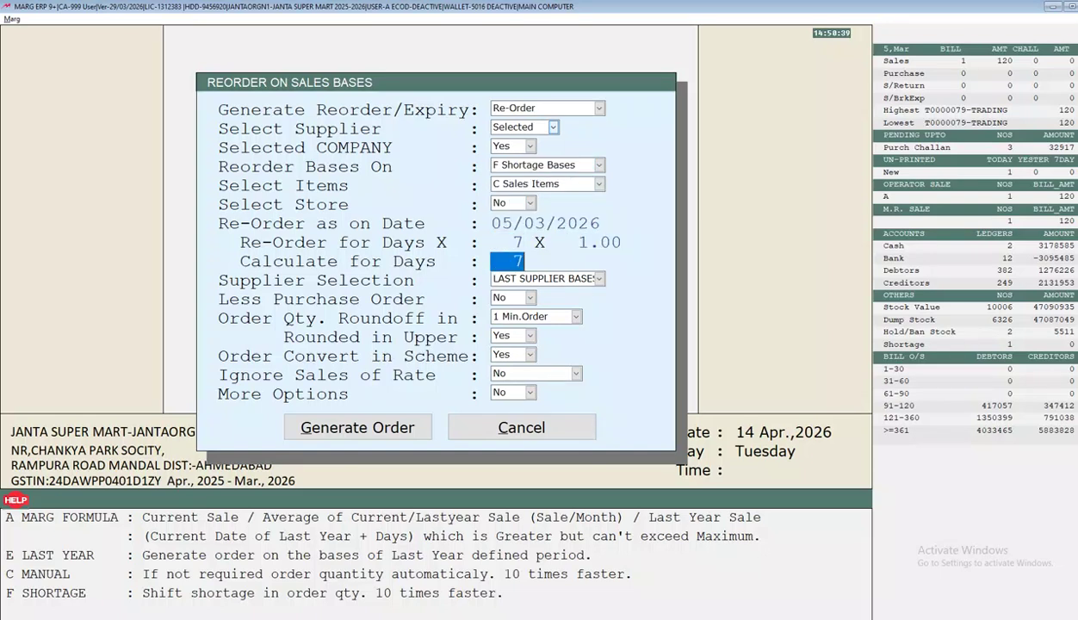
key("Return")
key("Return")
key("Return")
key("Return")
key("Return")
key("Return")
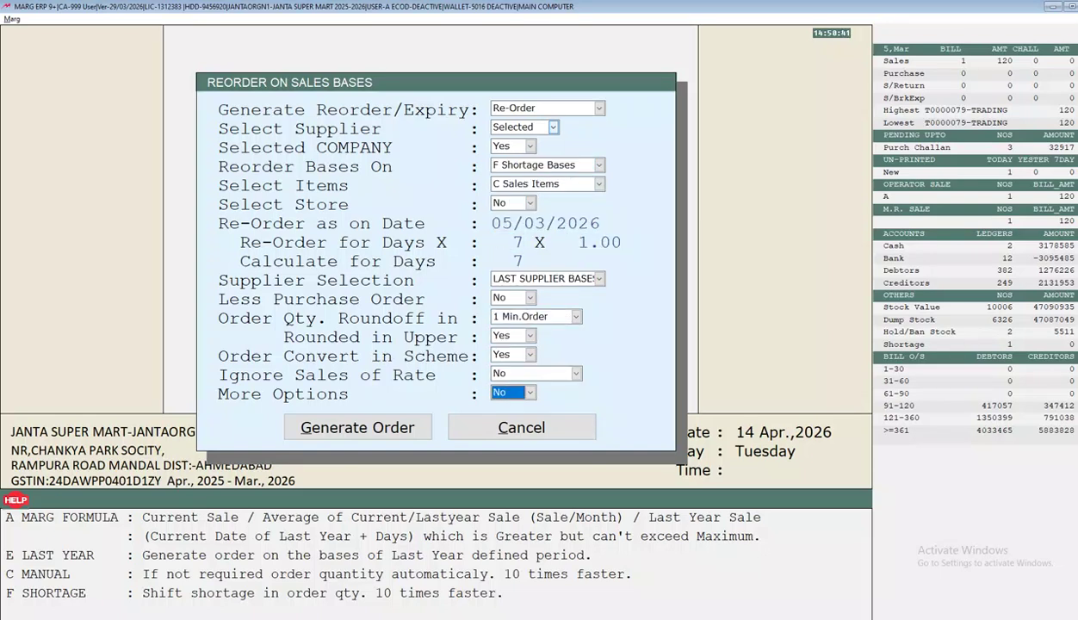
key("Return")
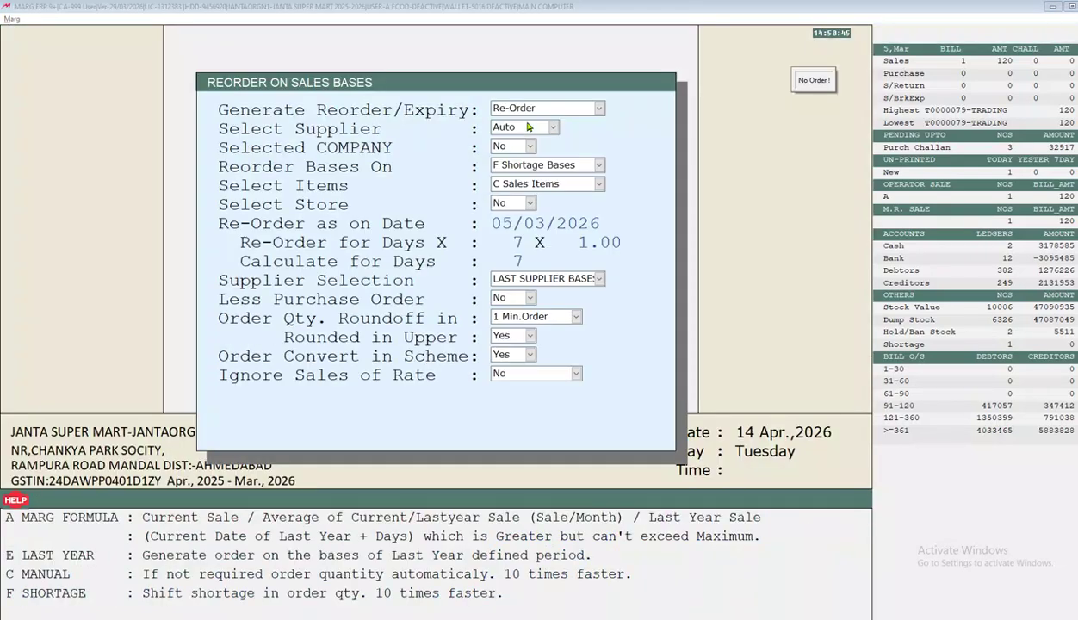
key("Return")
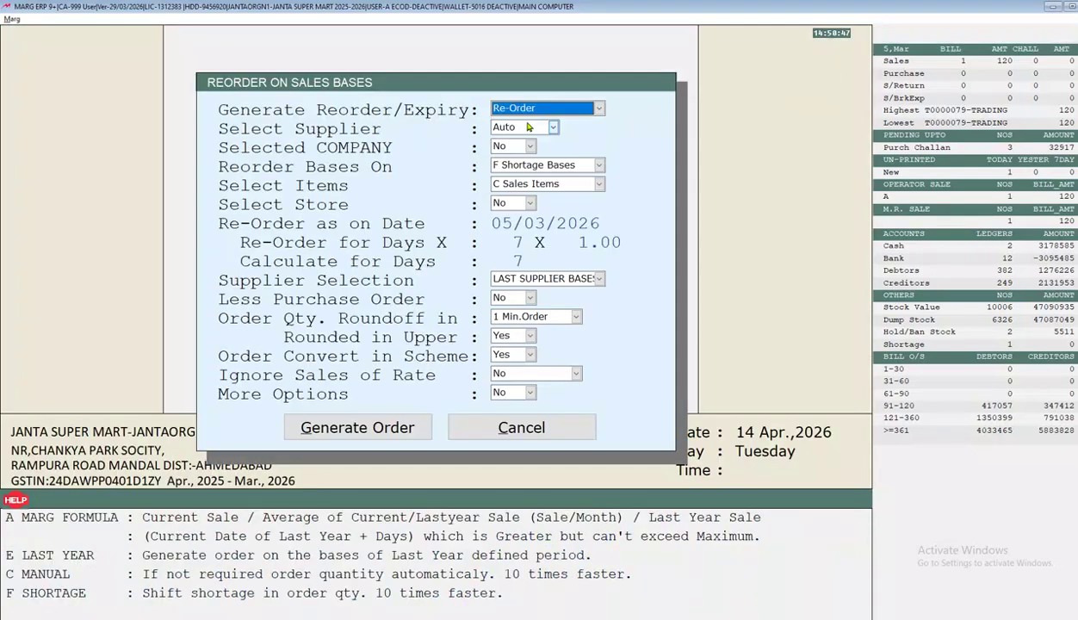
key("Down")
key("Down")
key("Return")
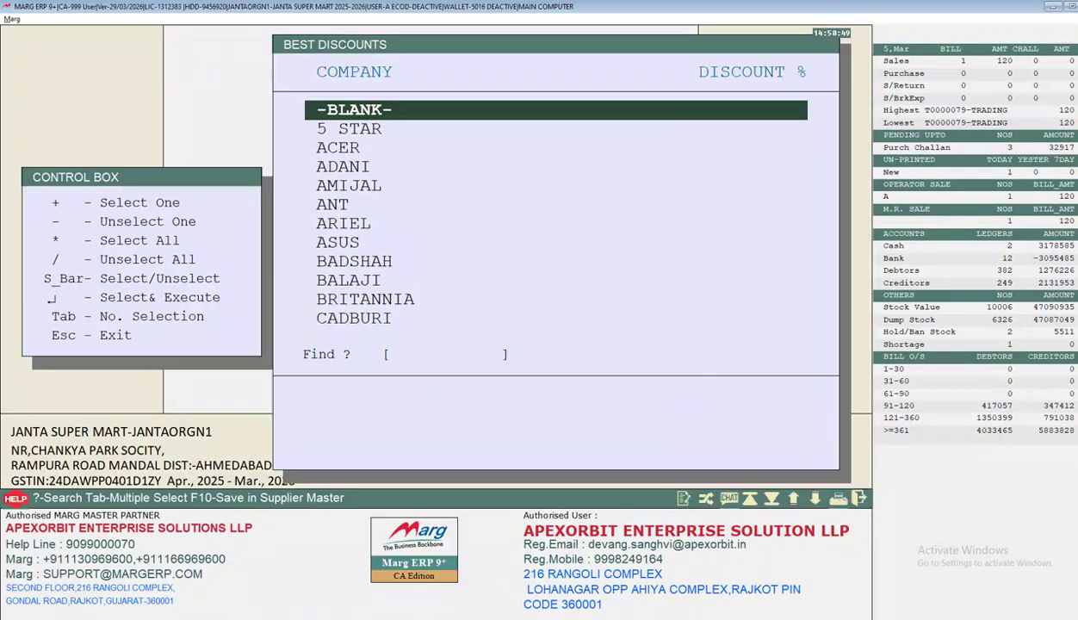
key("Return")
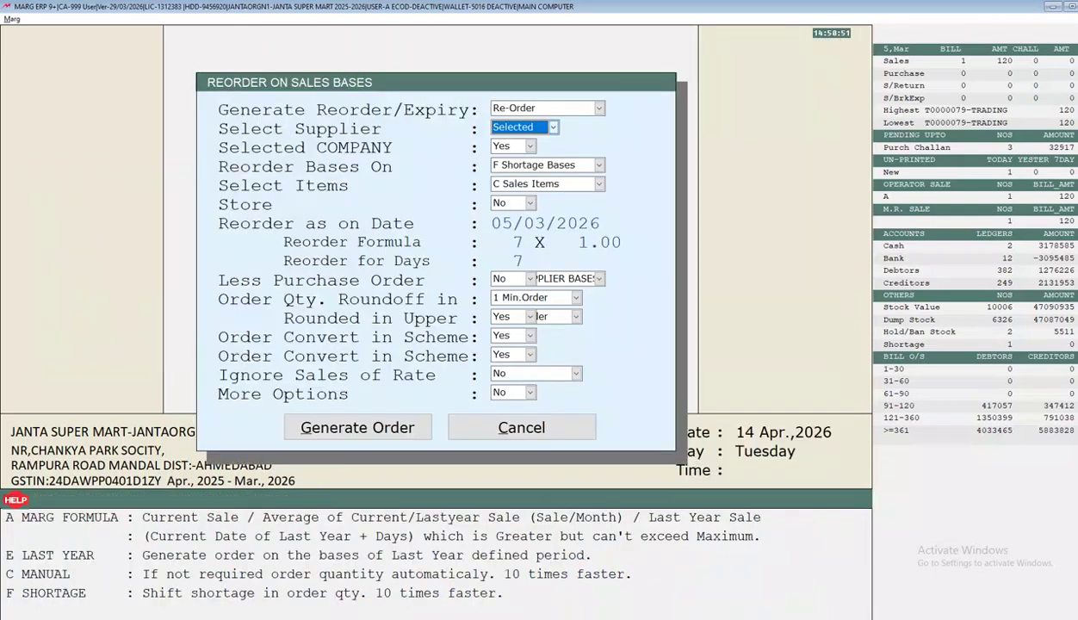
left_click(508, 146)
left_click(534, 165)
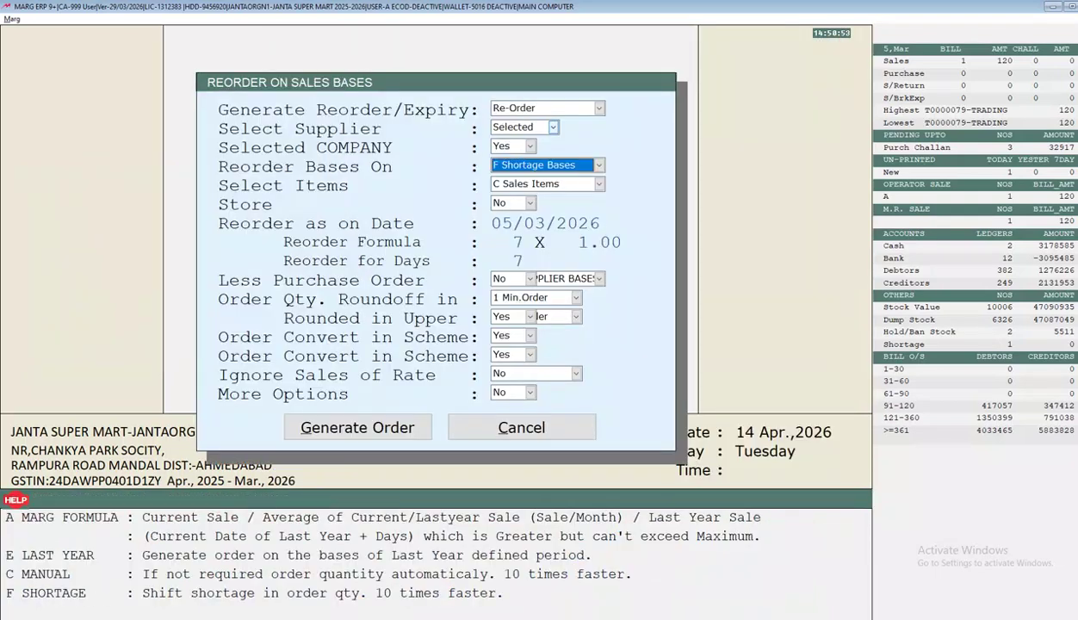
left_click(534, 164)
key("Escape")
- Keep the generation type at Re-Order and set the supplier selection to Selected
left_click(546, 108)
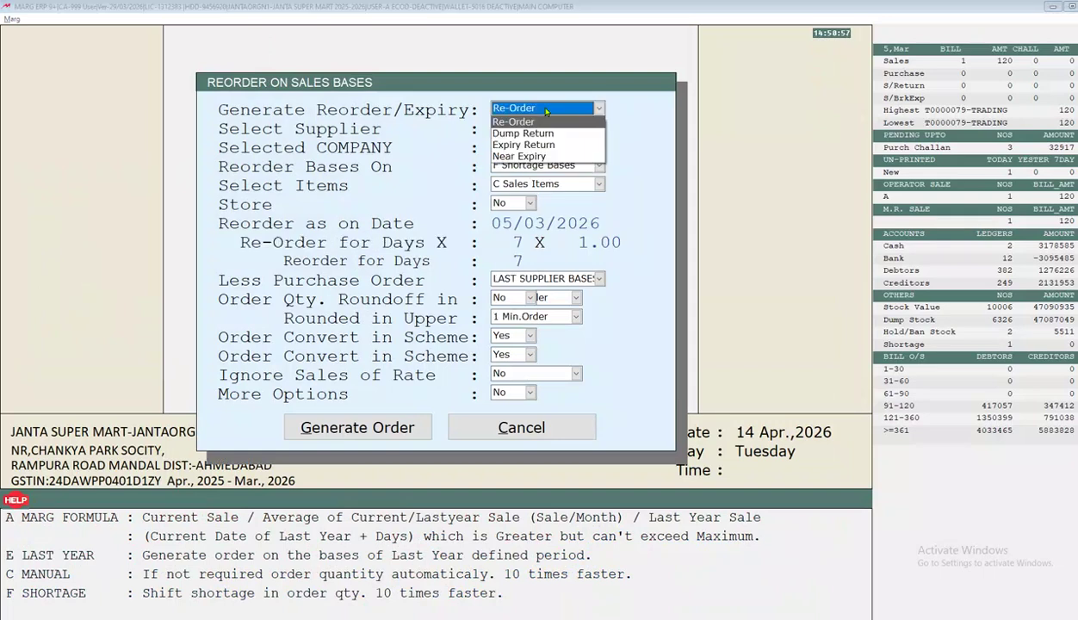
key("Return")
key("Return")
key("alt+Down")
key("Up")
key("Up")
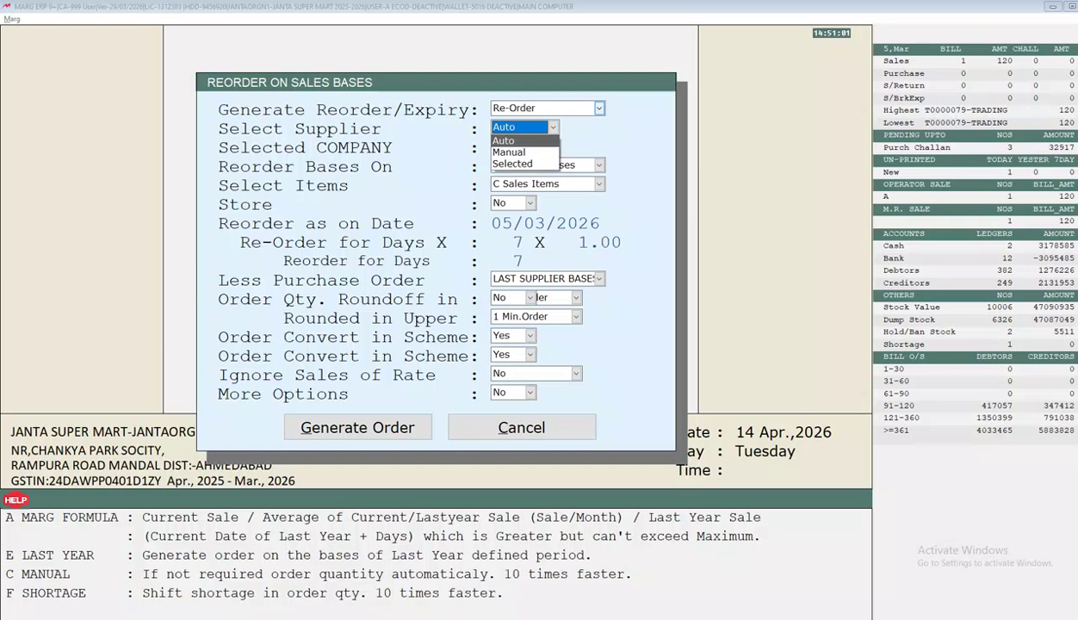
key("Down")
key("Return")
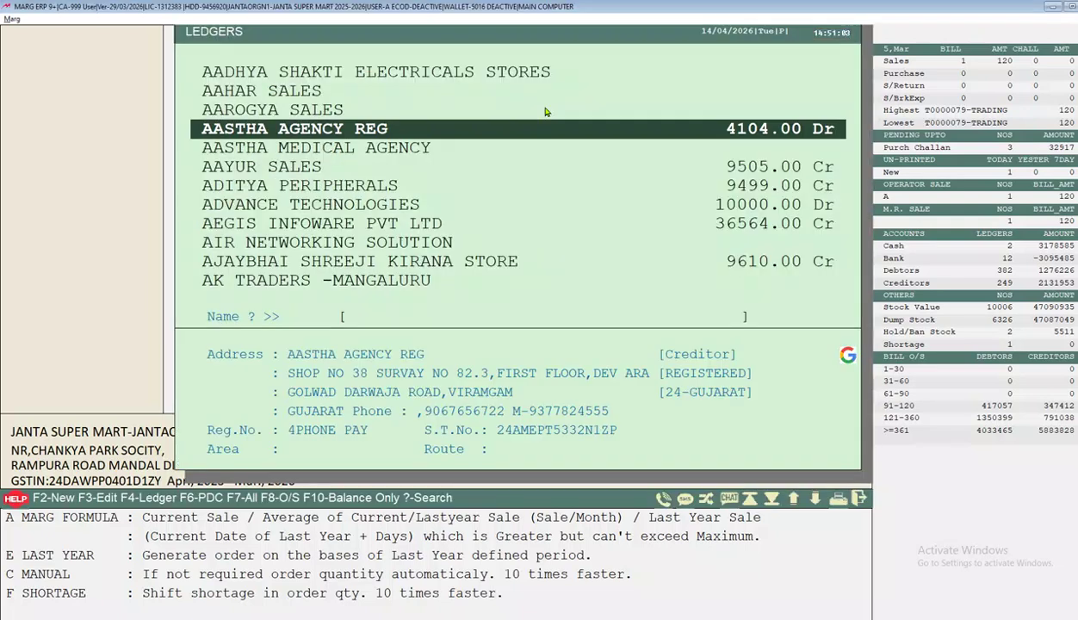
- Choose ALOK TRADING CO from the ledger list as the supplier for the re-order
key("Down")
key("Down")
key("Down")
key("Down")
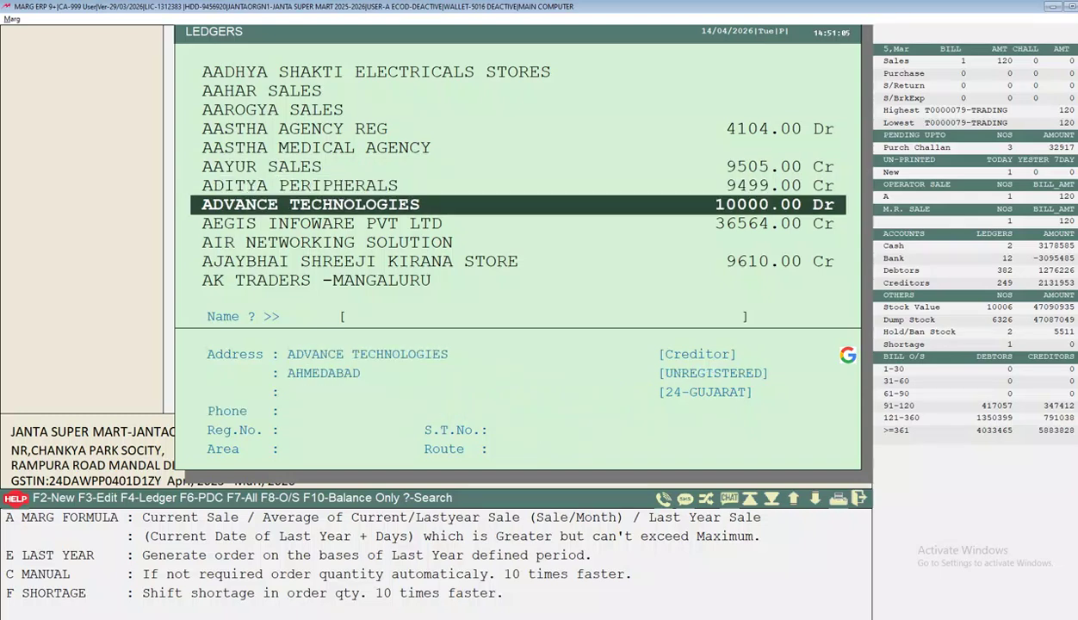
key("Down")
key("Down")
key("Down")
key("Down")
key("Down")
key("Down")
key("Down")
key("Down")
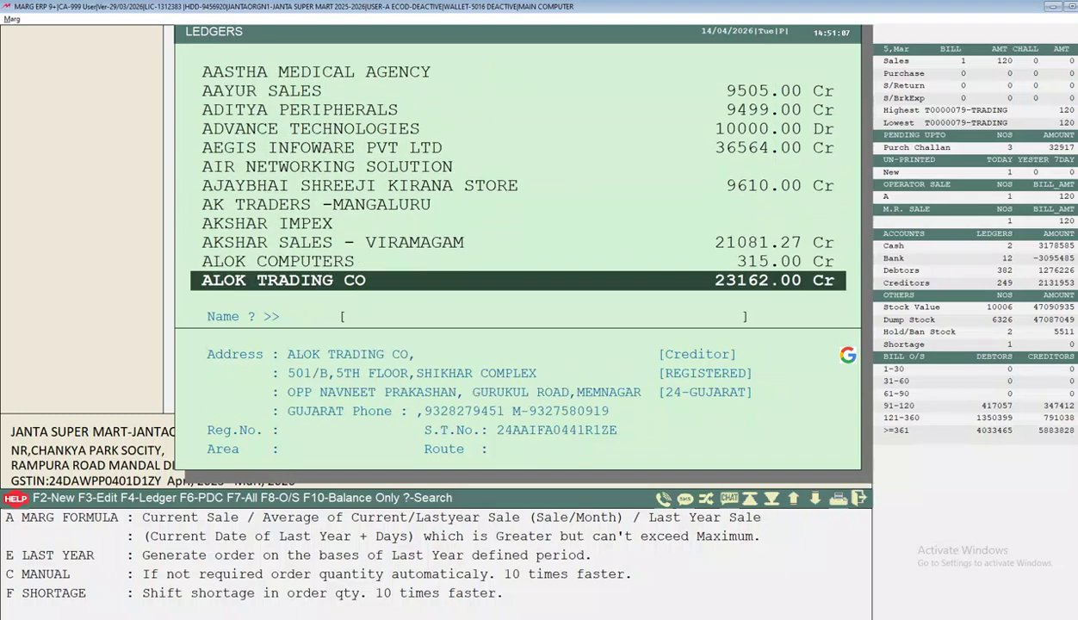
key("Return")
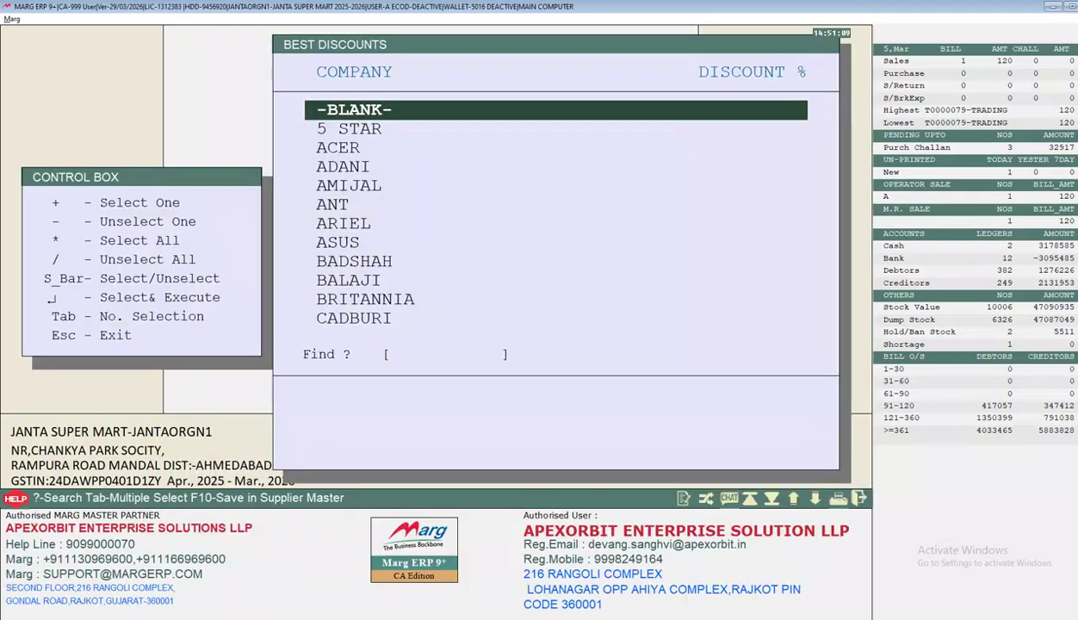
- Select all companies in the Best Discounts list for ALOK TRADING CO and confirm the selection
key("asterisk")
key("Return")
key("Return")
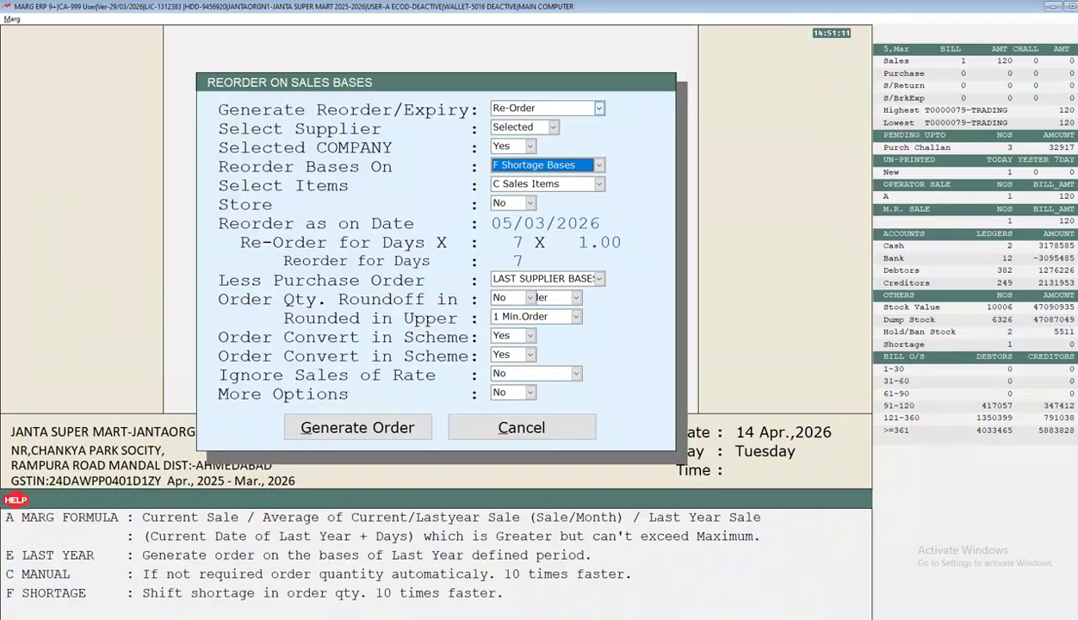
- Keep F Shortage Bases, set Select Items to A All Items, accept the remaining re-order options and generate the order
key("Return")
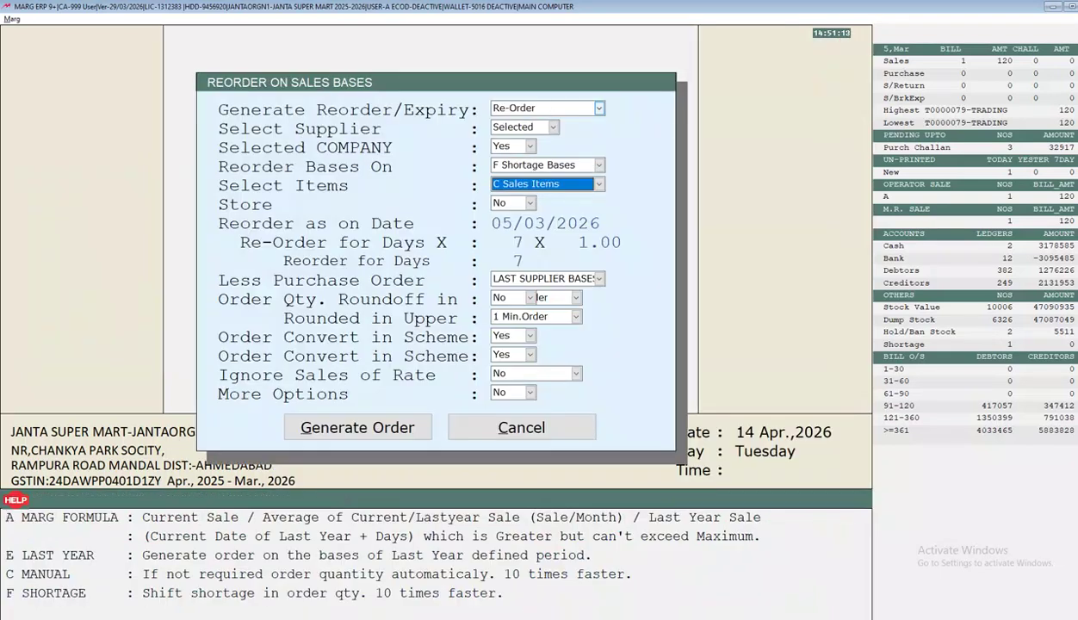
key("alt+Down")
key("Up")
key("Up")
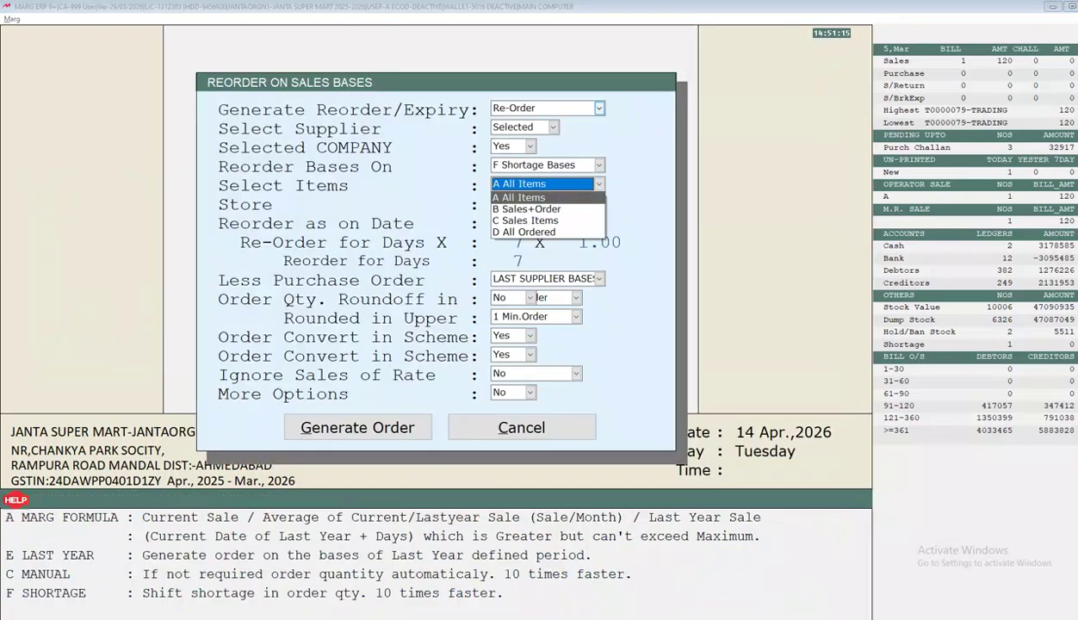
key("Return")
key("Return")
key("Return")
key("Return")
key("Return")
key("Return")
key("Return")
key("Return")
key("Return")
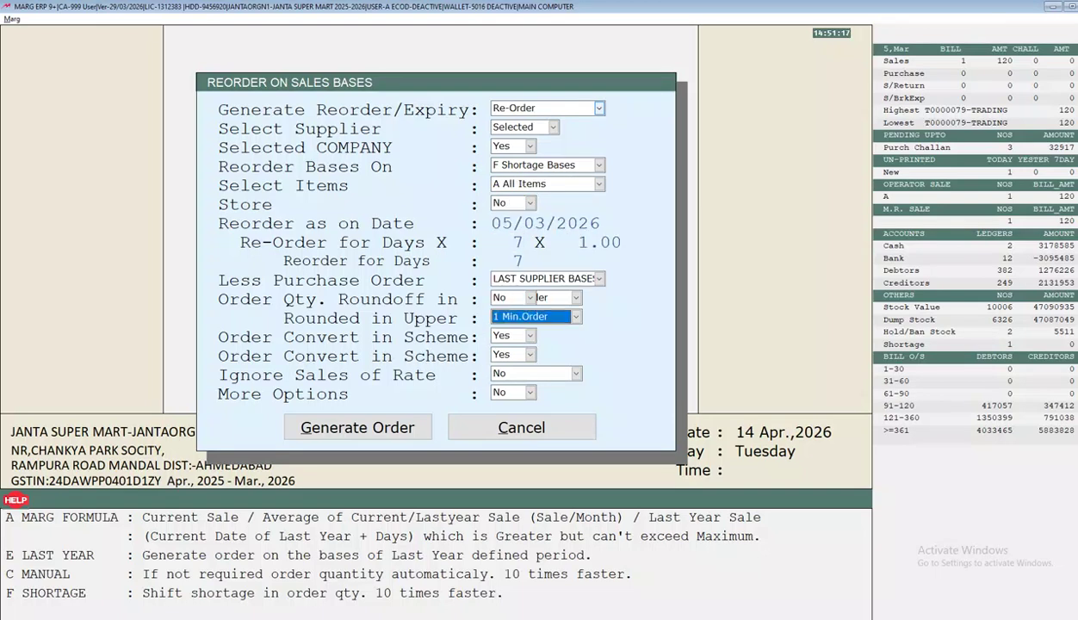
key("Return")
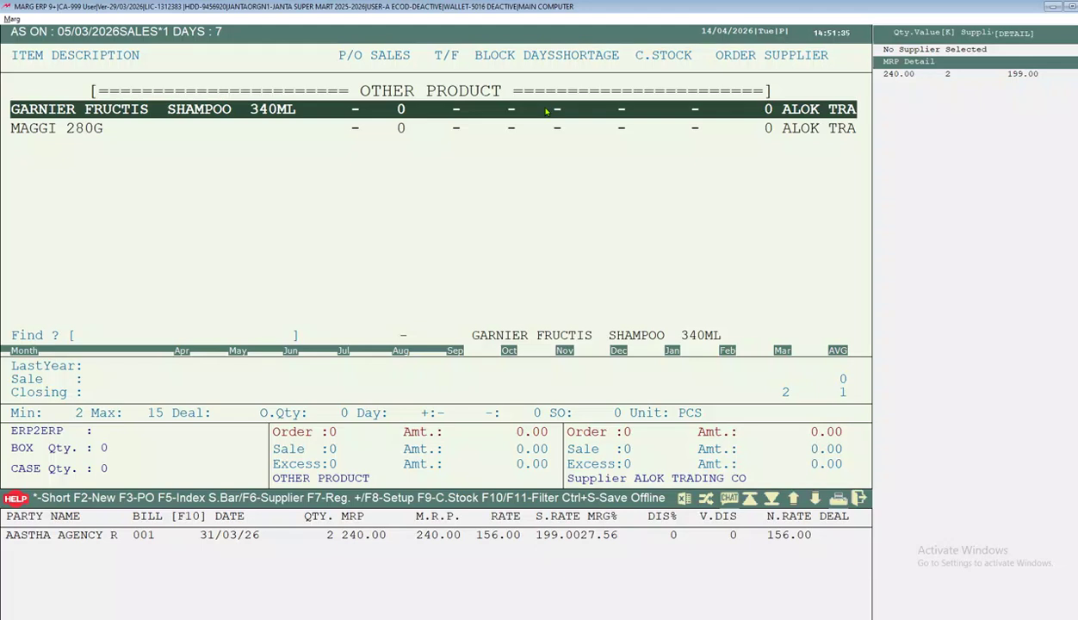
- Enter order quantities of 10 for GARNIER FRUCTIS SHAMPOO 340ML and 20 for MAGGI 280G
key("Return")
type("10")
key("Return")
key("Return")
key("Return")
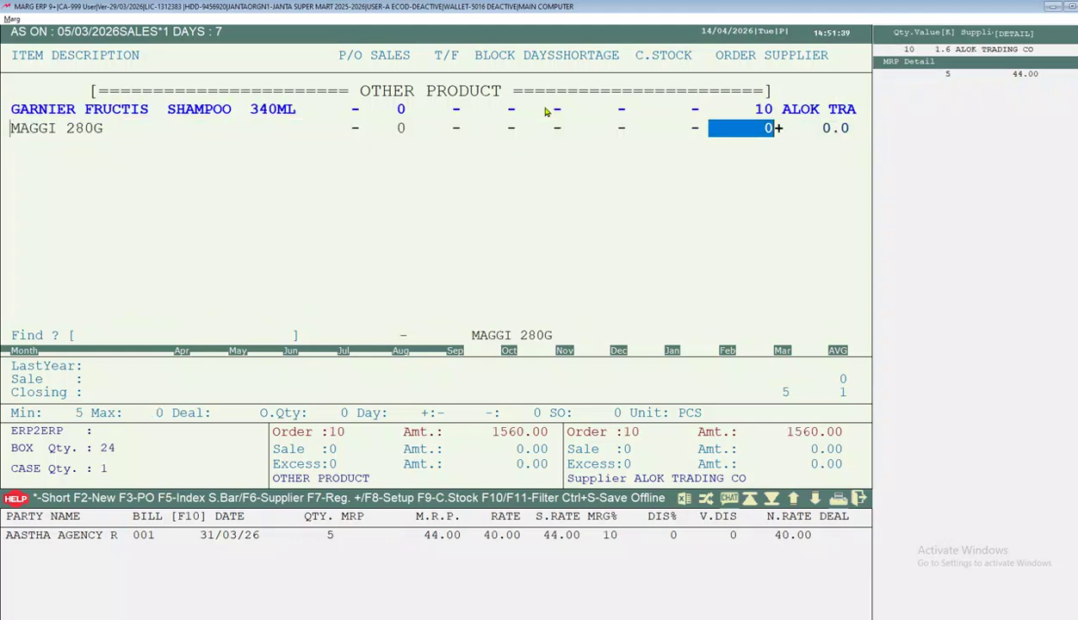
type("20")
key("Return")
key("Return")
key("Return")
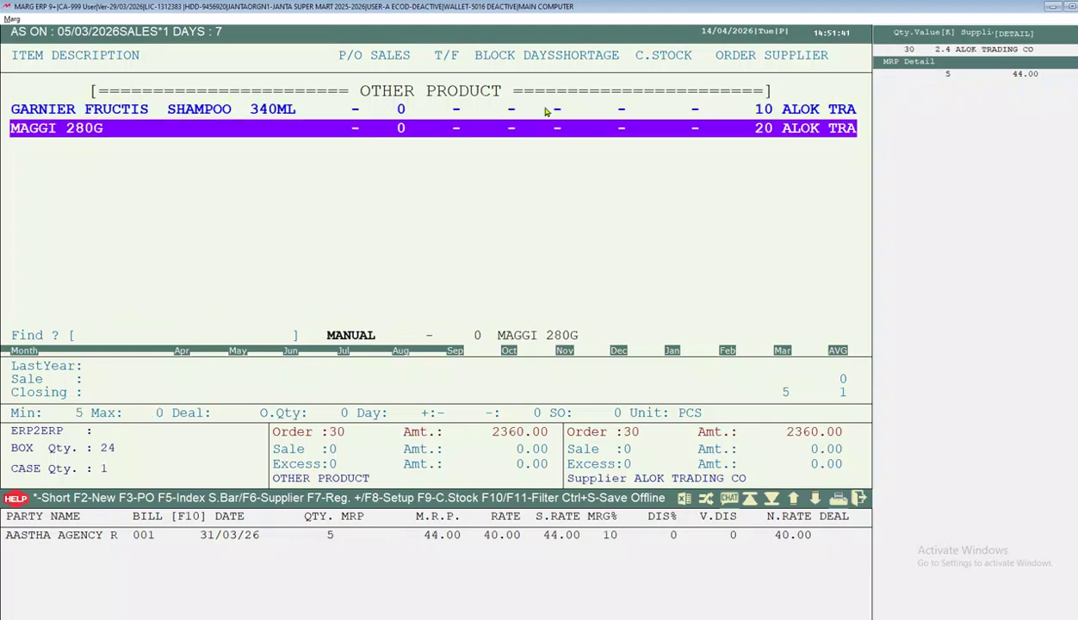
- Save the re-order list as a generated purchase order for ALOK TRADING CO with type LOCAL
key("ctrl+s")
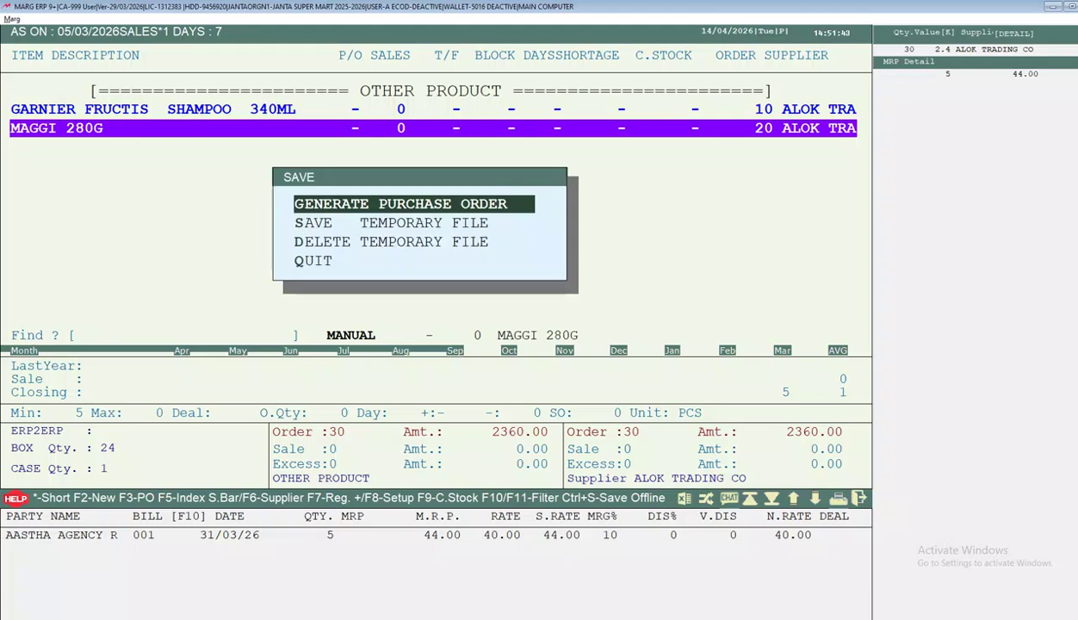
key("Return")
key("Return")
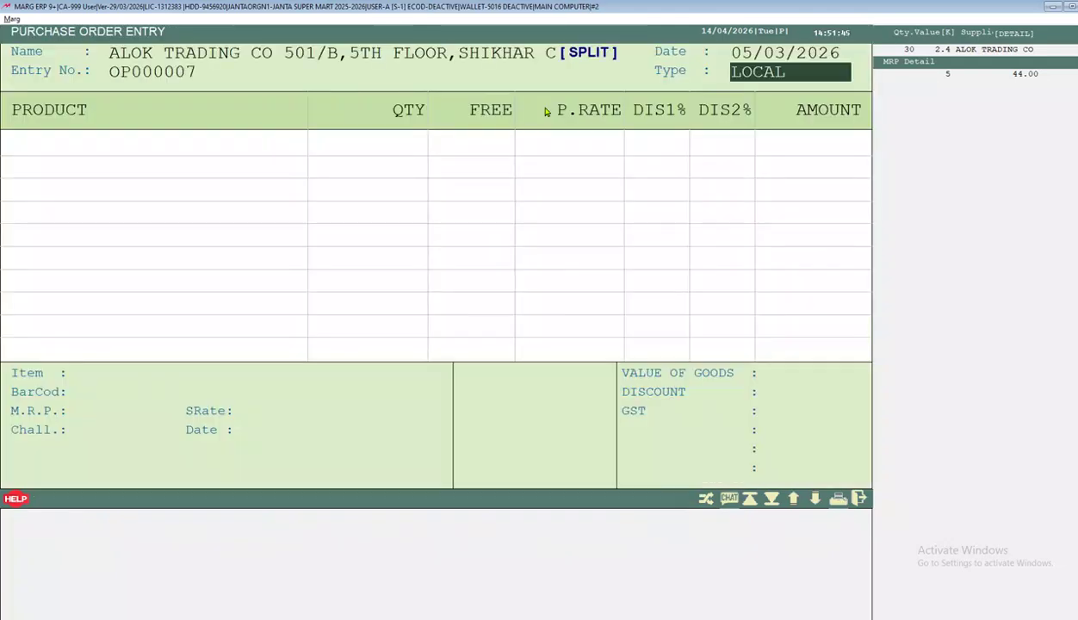
key("Return")
key("Return")
key("Return")
key("Return")
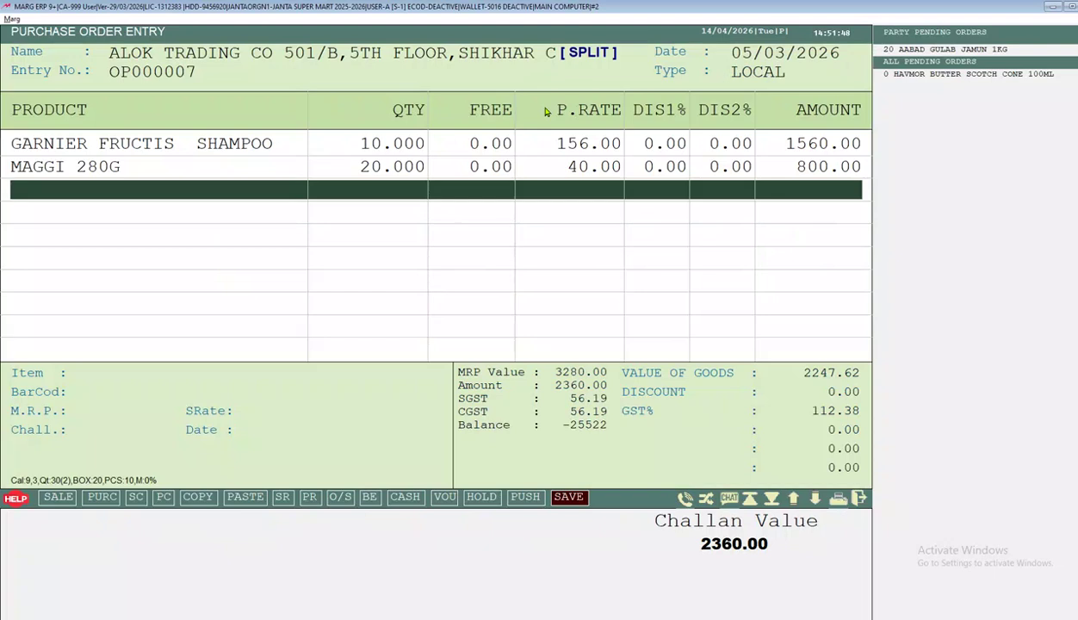
- Finish the purchase order entry, decline the quantity-based rate and discount change, and accept the bill levies
key("Escape")
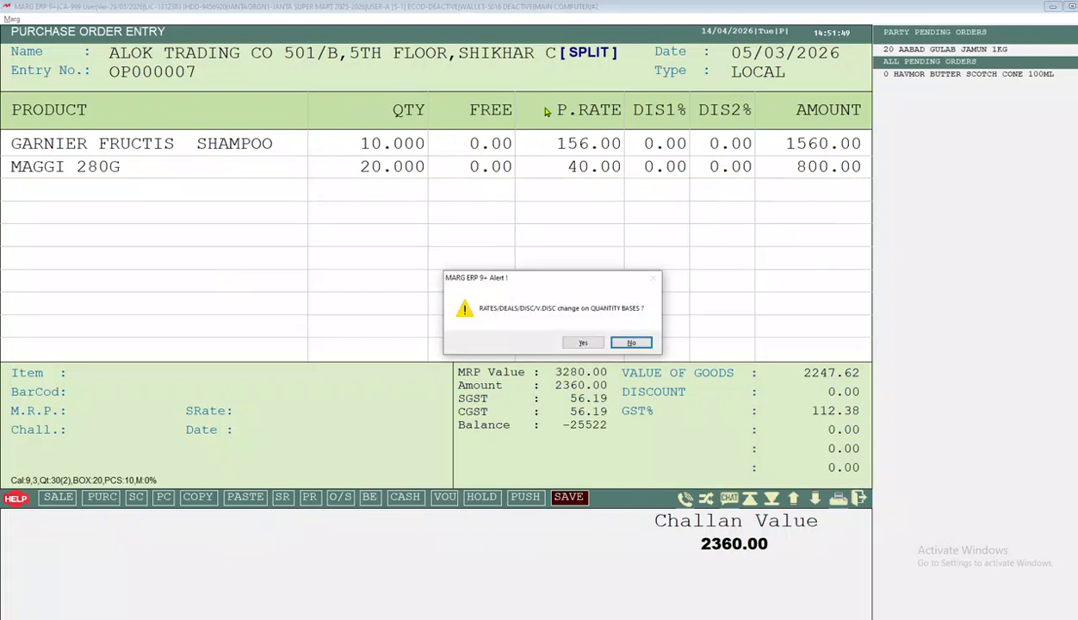
key("Return")
key("Return")
key("Return")
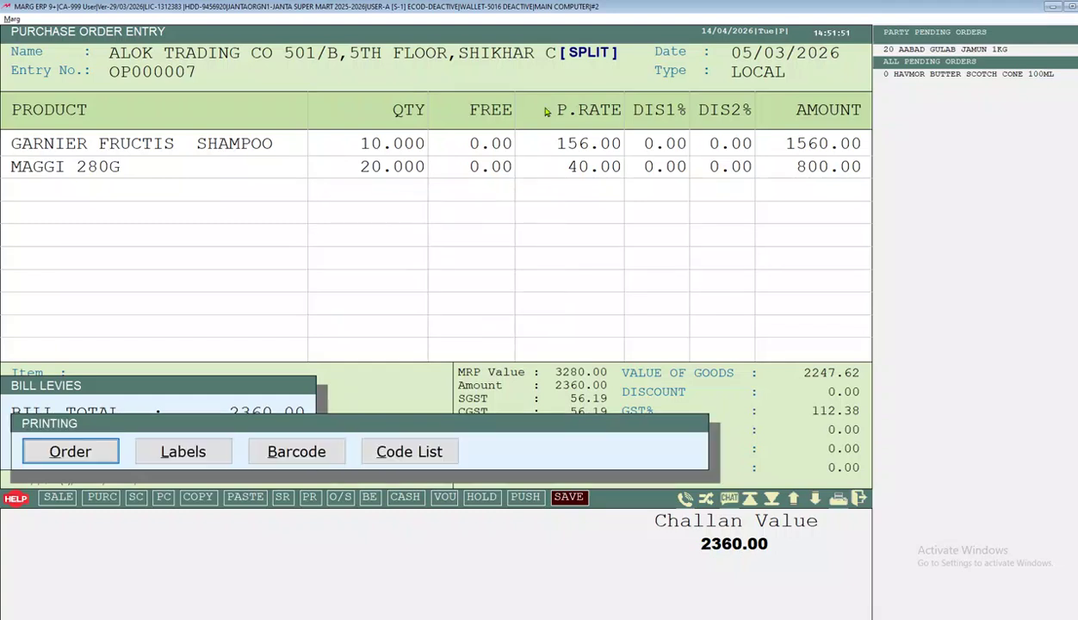